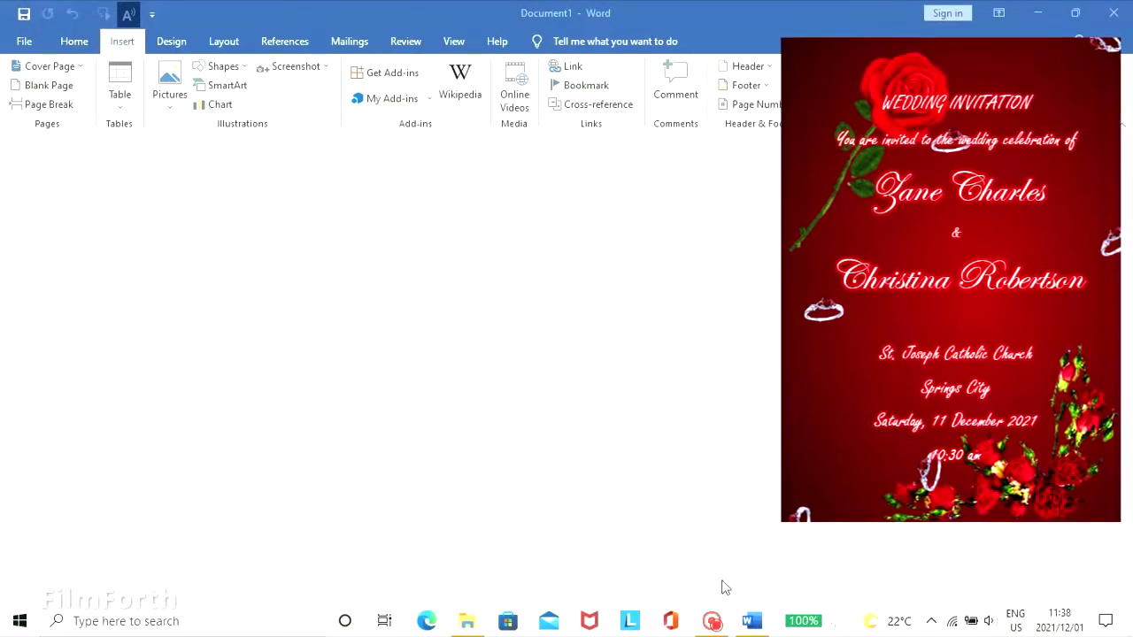
Insert the Red 3 picture from the IMAGES FOR VIDEO folder onto the blank page.
left_click(160, 85)
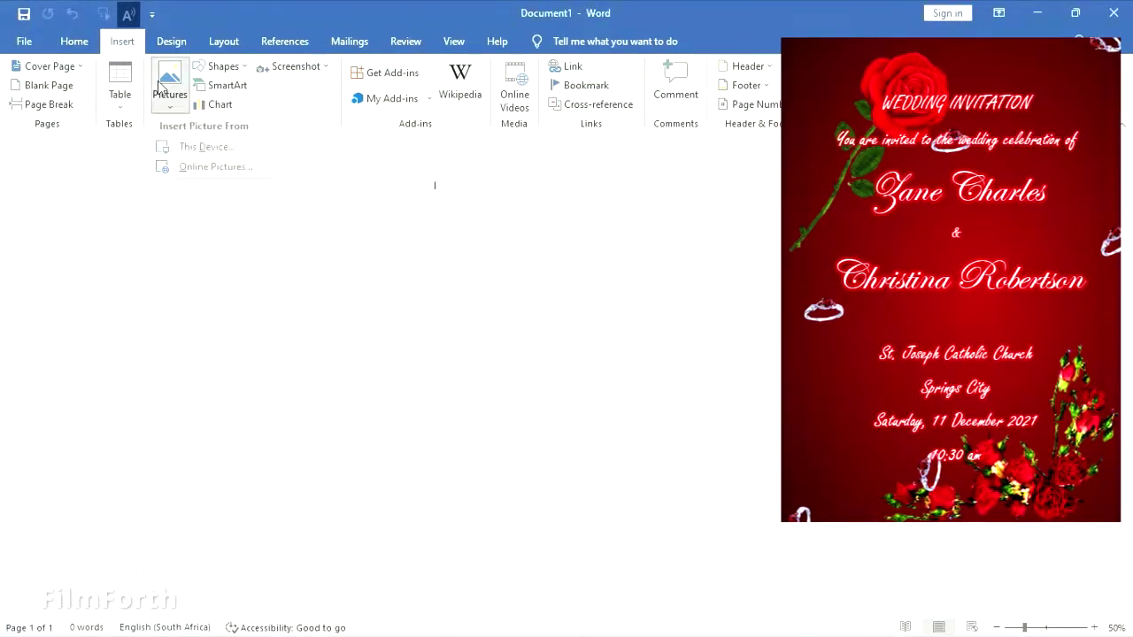
left_click(200, 149)
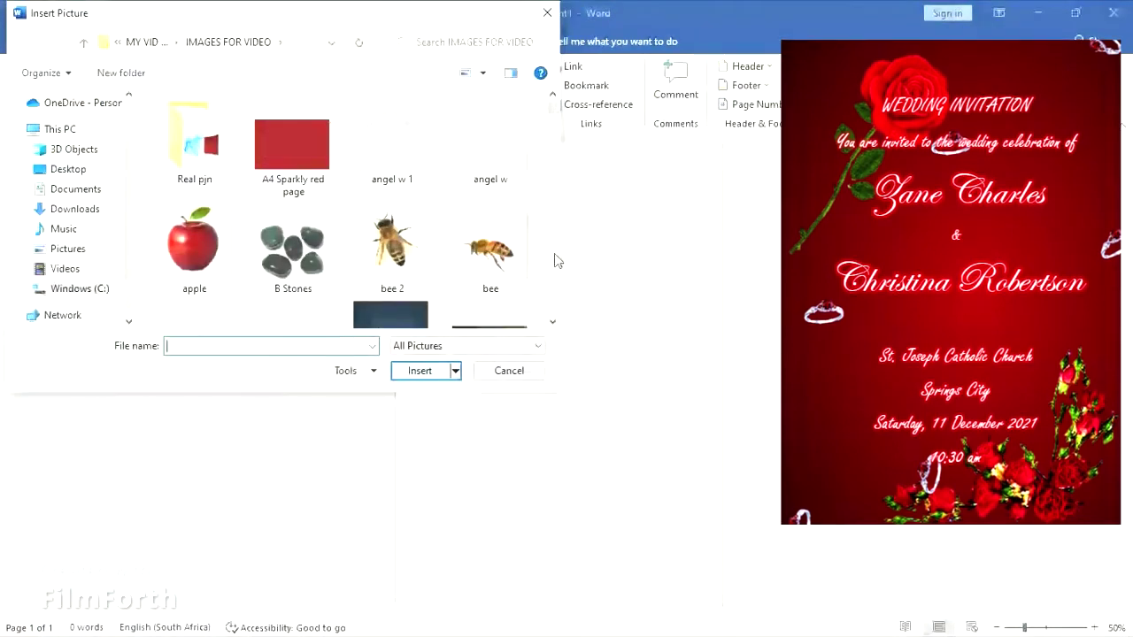
scroll(554, 257, "down", 3)
scroll(554, 257, "down", 3)
scroll(554, 256, "down", 3)
scroll(554, 257, "down", 3)
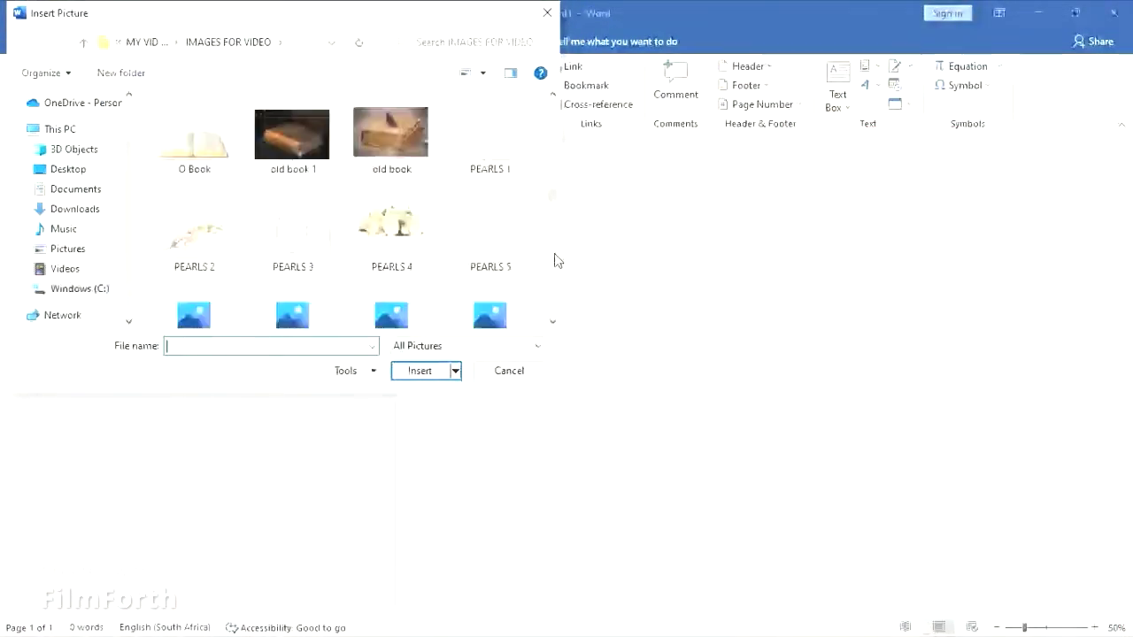
scroll(557, 259, "down", 3)
scroll(557, 259, "down", 3)
left_click(308, 119)
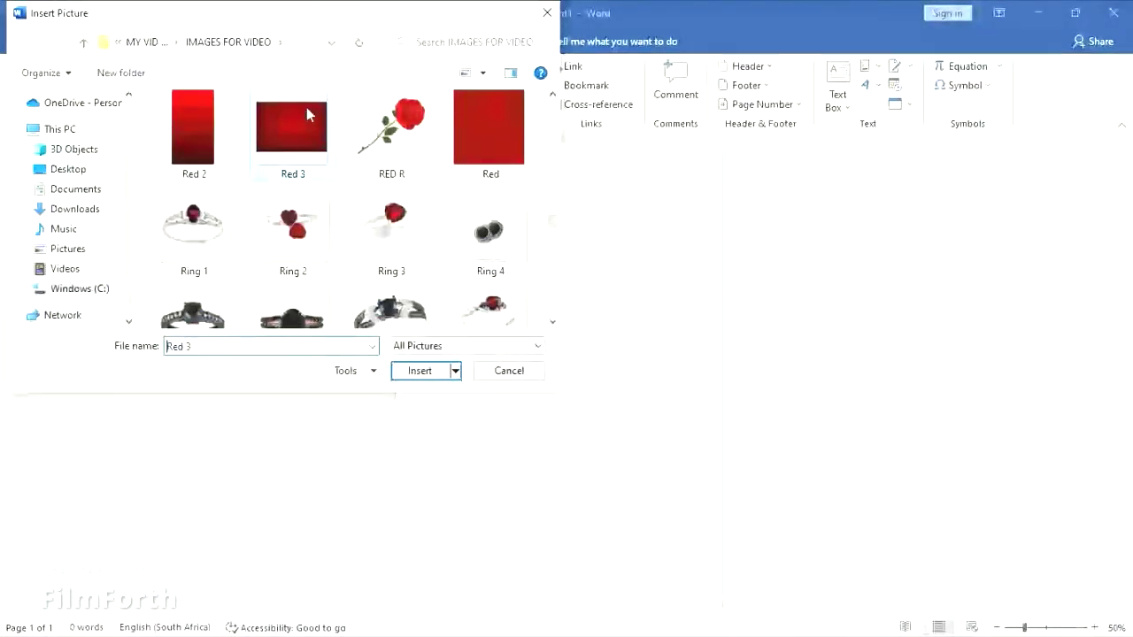
double_click(301, 157)
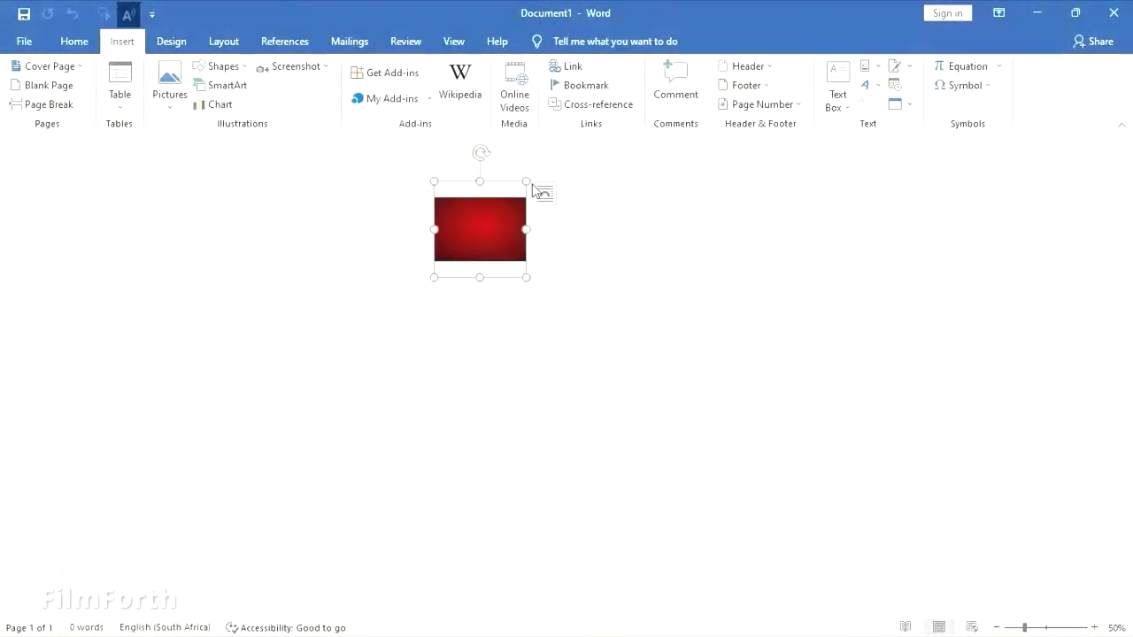
Set the red picture's wrapping to Behind Text and rotate it right 90°.
left_click(549, 194)
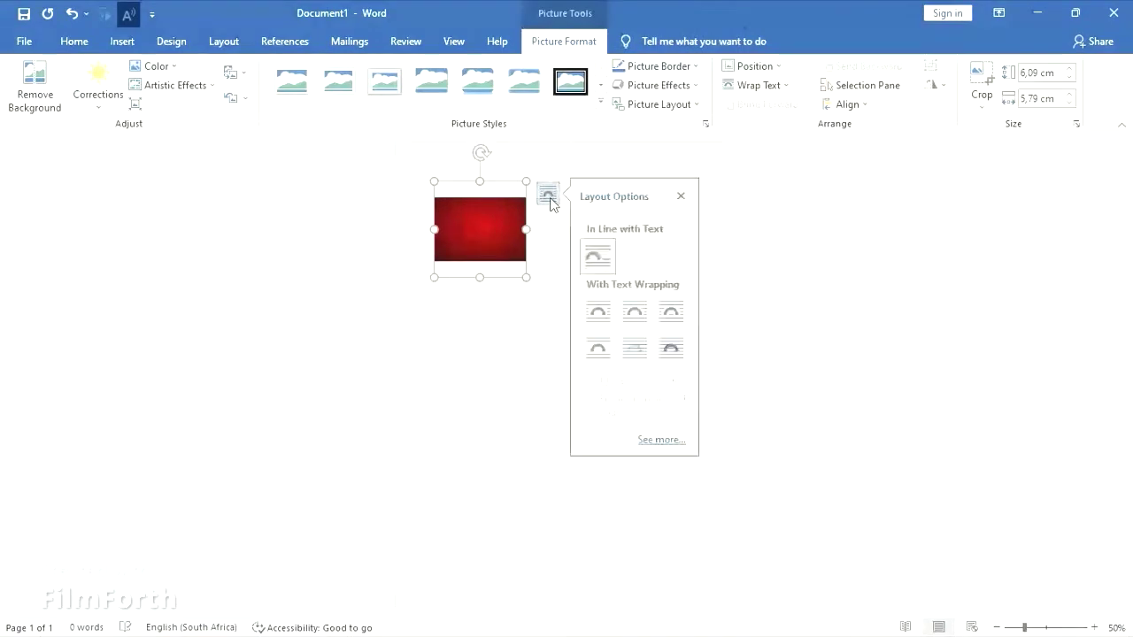
left_click(633, 354)
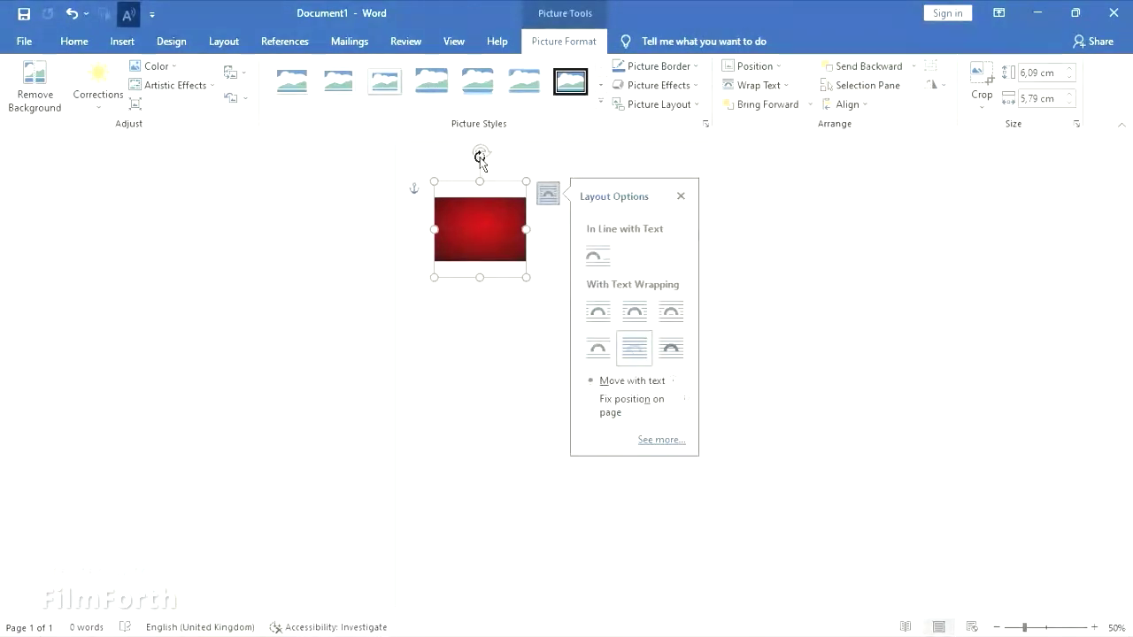
mouse_move(480, 158)
left_mouse_down()
mouse_move(496, 233)
mouse_move(475, 163)
left_mouse_up()
left_click(71, 13)
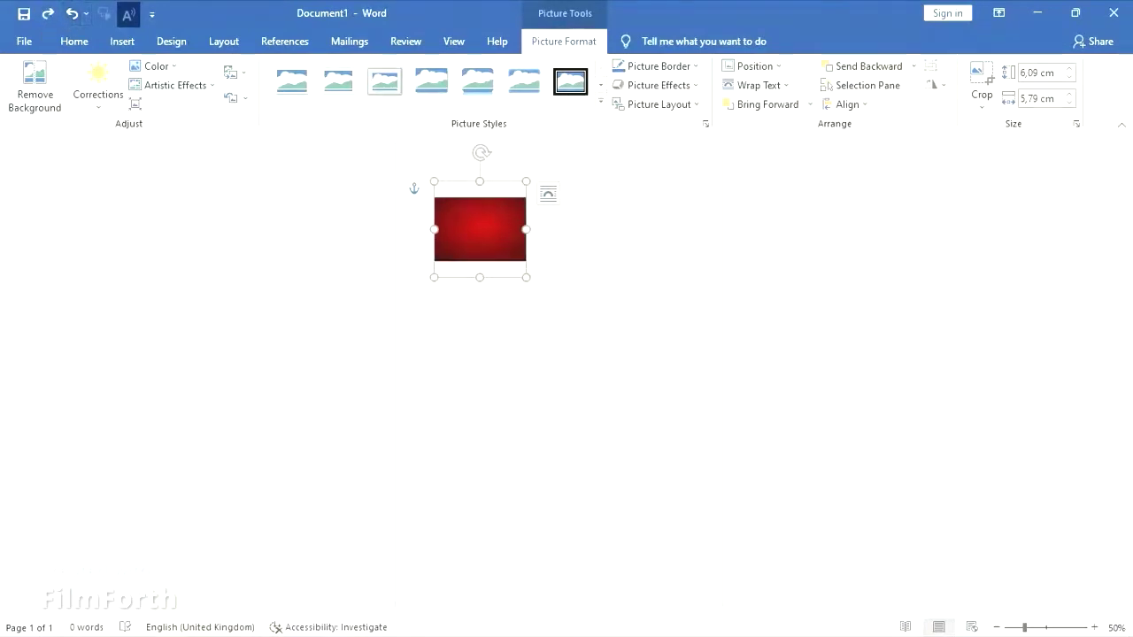
left_click(944, 86)
left_click(969, 106)
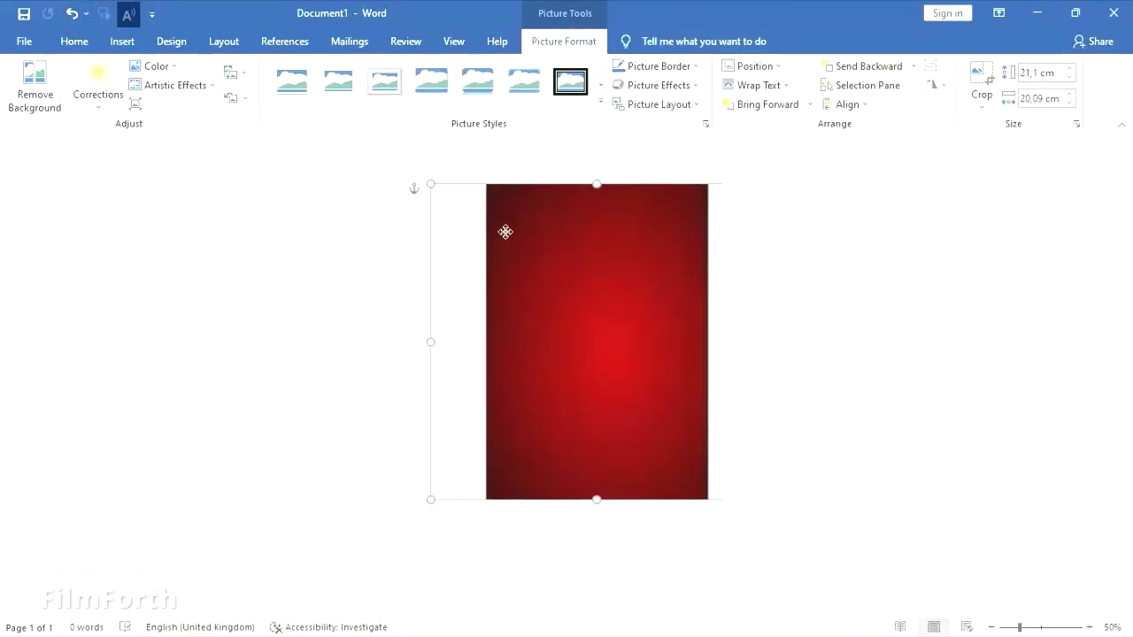
Move and stretch the red picture to cover the whole page at 31.2 × 29.74 cm.
left_click_drag(504, 232, 438, 217)
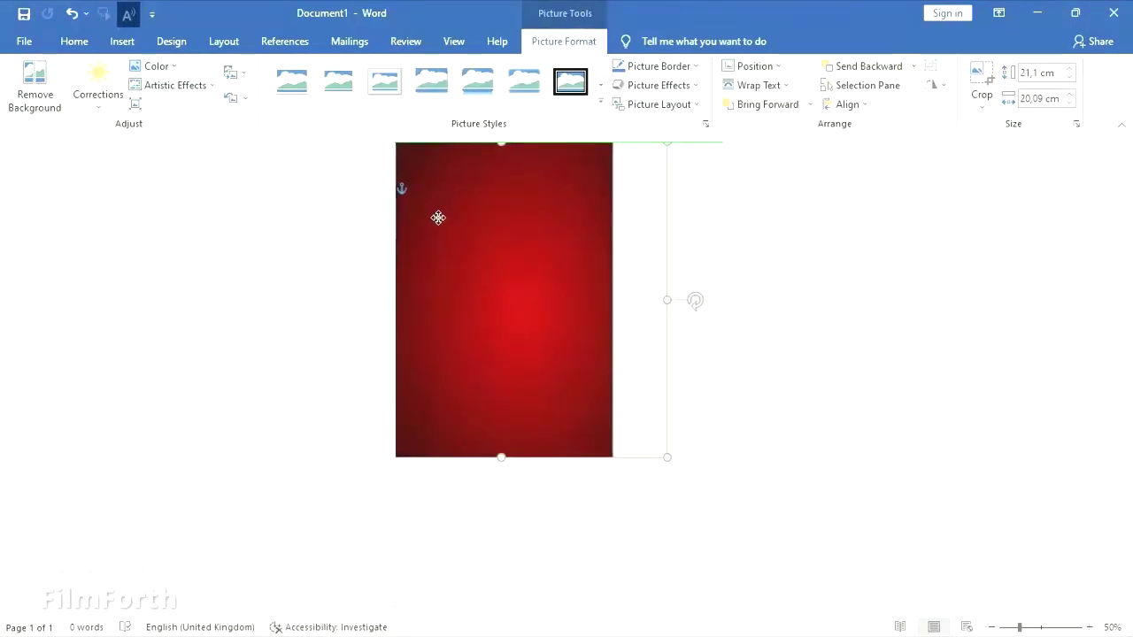
left_click_drag(438, 218, 443, 200)
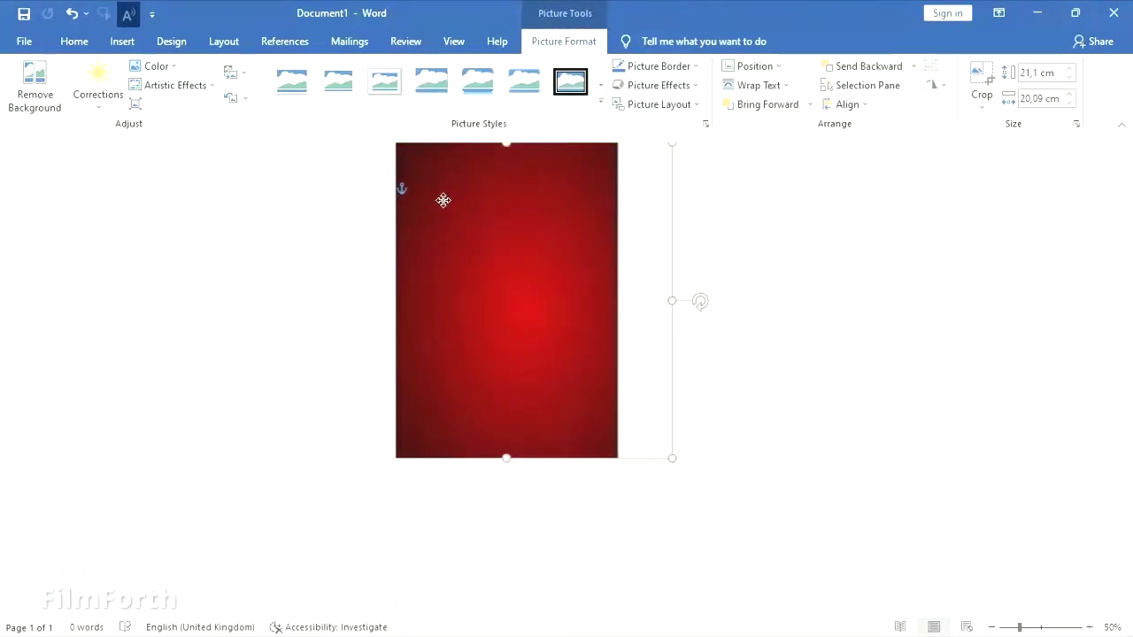
left_click_drag(672, 458, 722, 604)
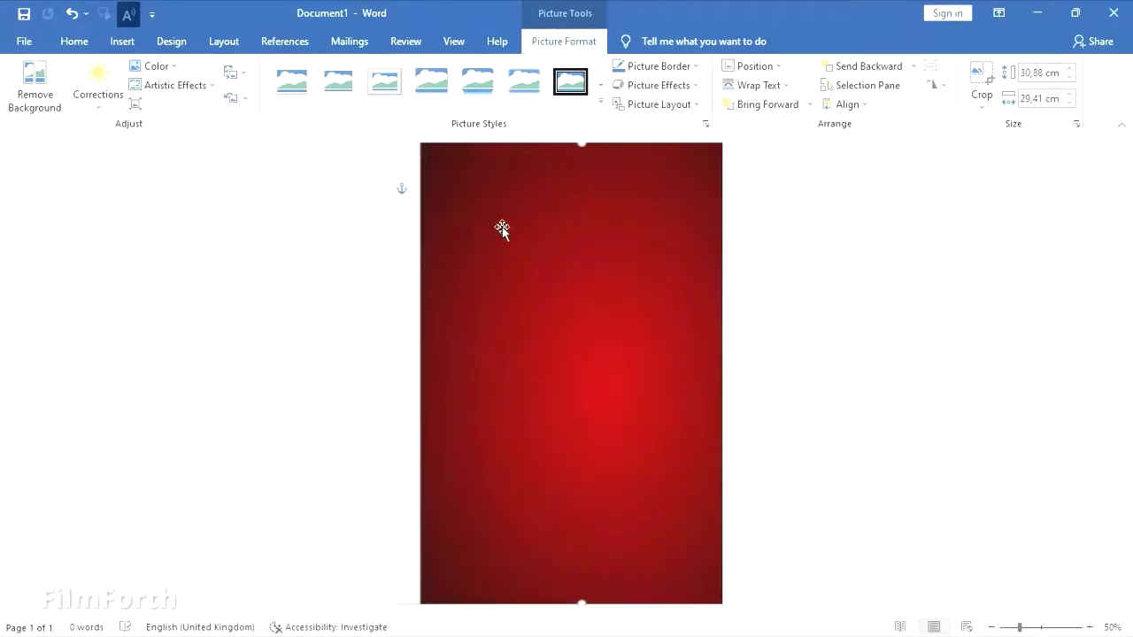
left_click_drag(502, 228, 472, 210)
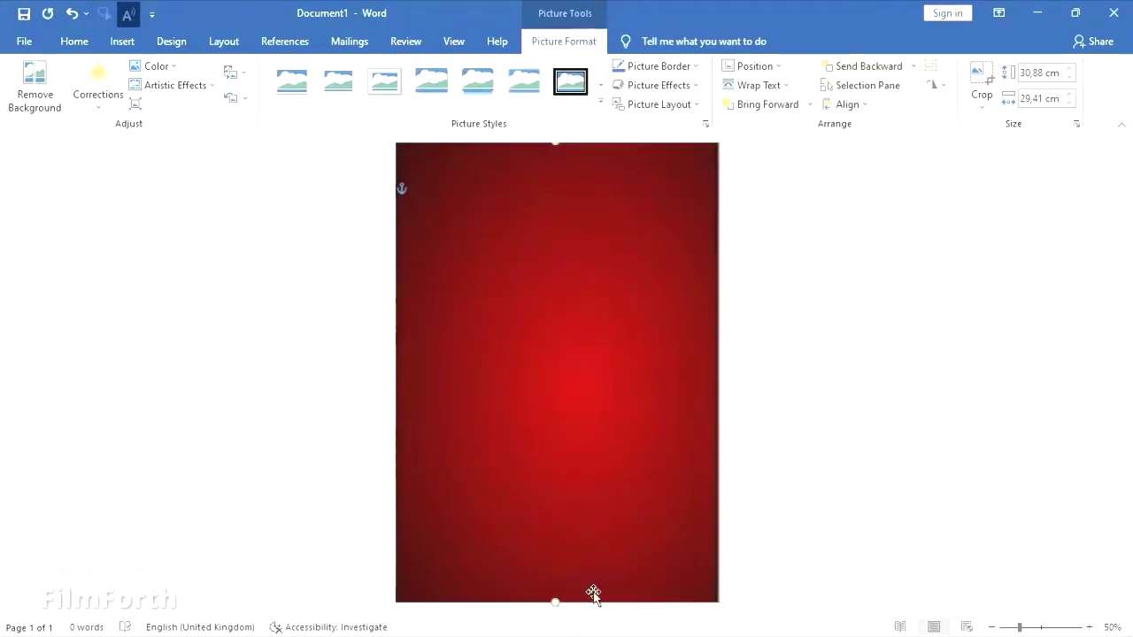
left_click_drag(555, 603, 556, 607)
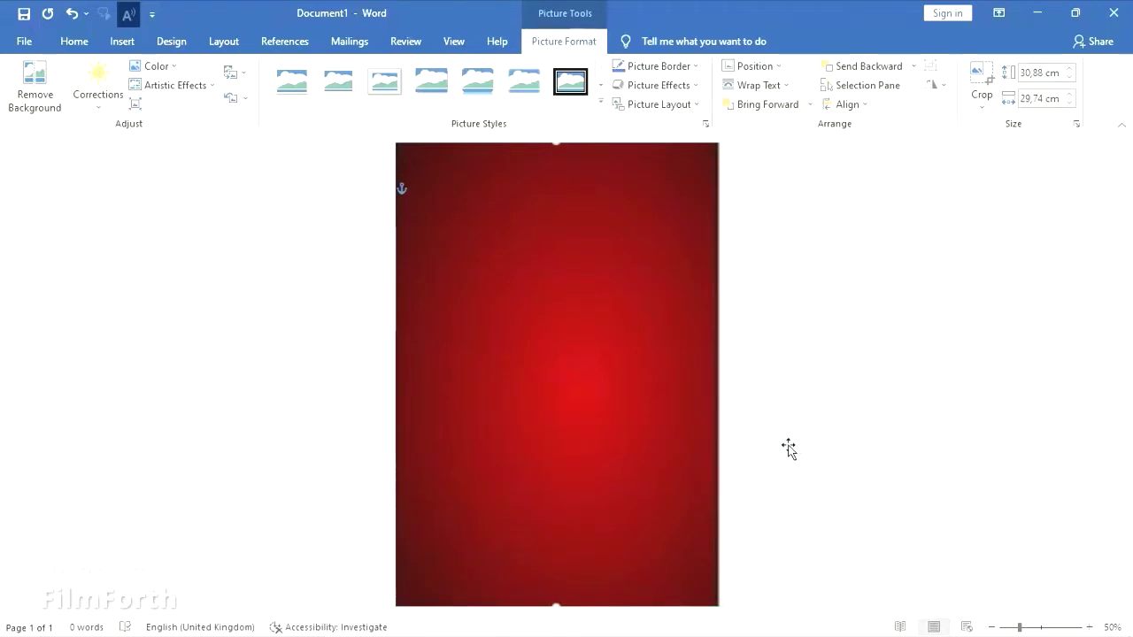
mouse_move(603, 408)
left_mouse_down()
mouse_move(666, 336)
mouse_move(658, 315)
mouse_move(664, 354)
left_mouse_up()
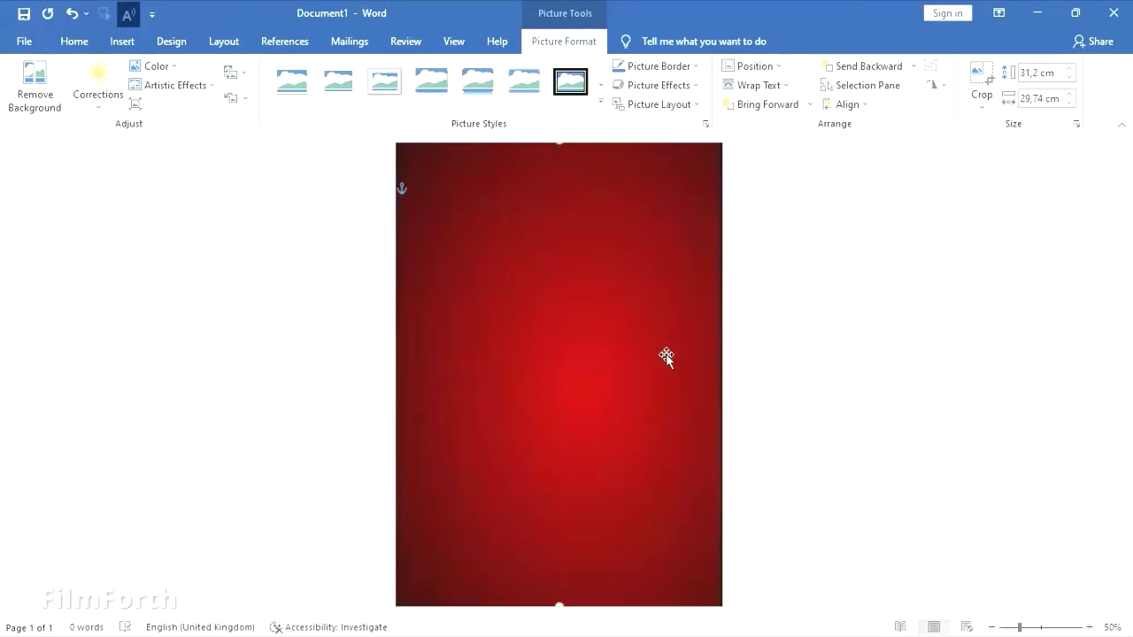
key("Escape")
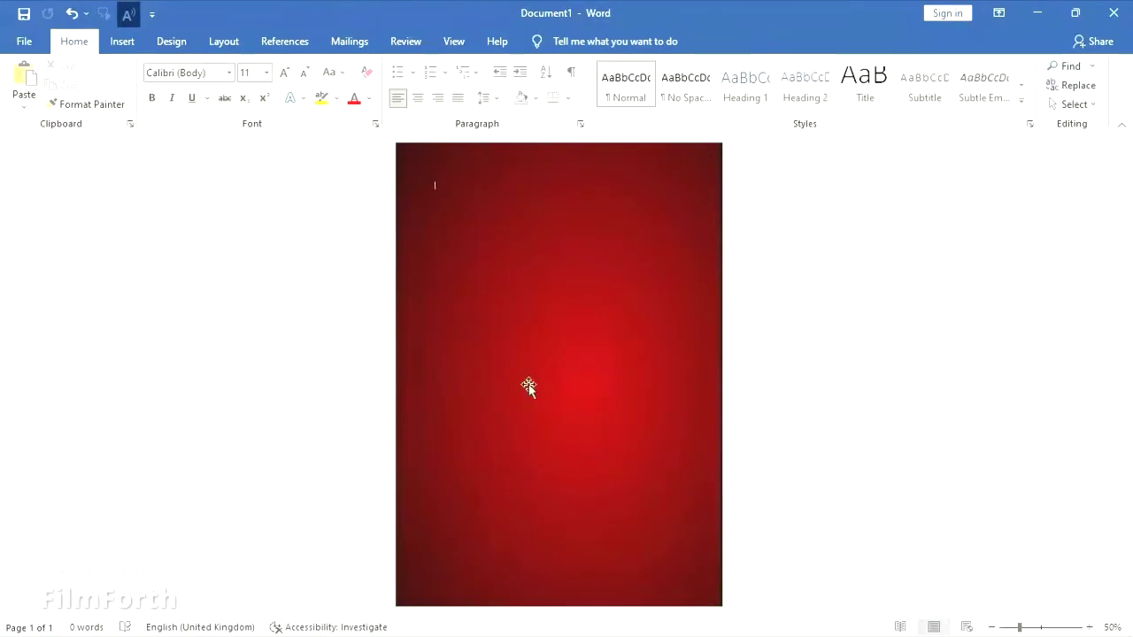
Insert the ROSE 9 picture from this device onto the red page.
left_click(114, 45)
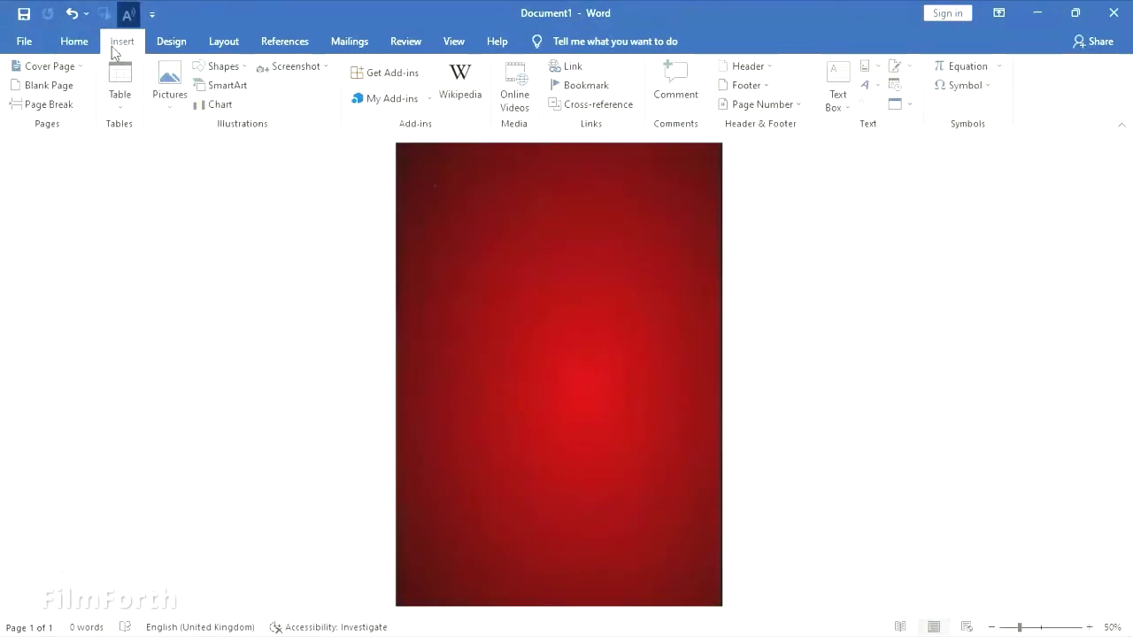
left_click(170, 105)
left_click(203, 147)
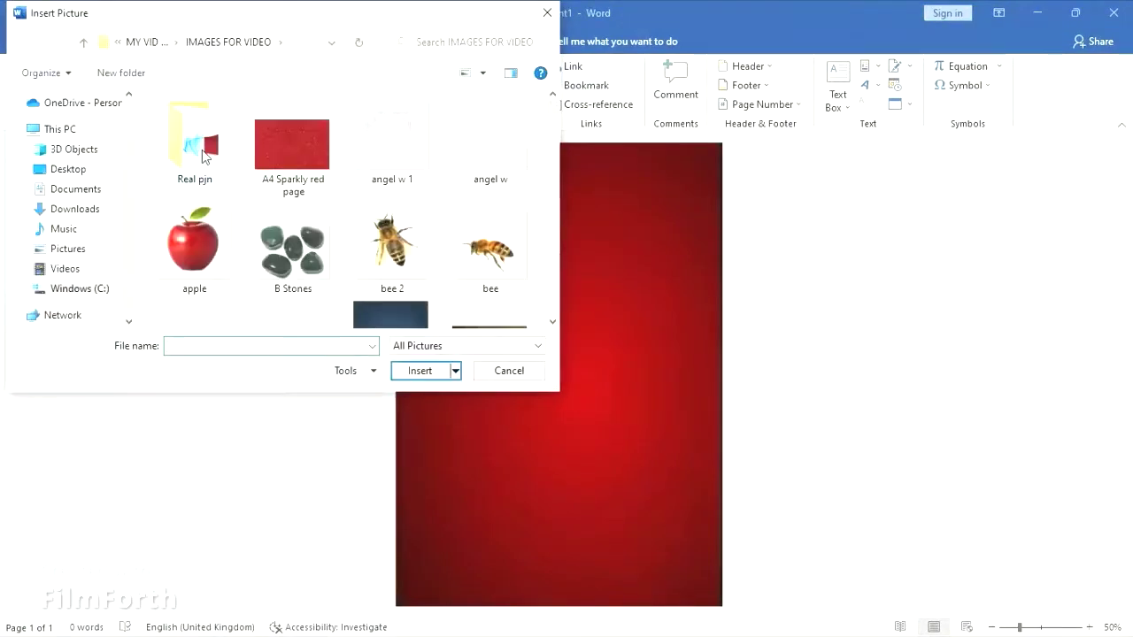
scroll(551, 245, "down", 3)
scroll(550, 244, "down", 3)
scroll(550, 245, "down", 2)
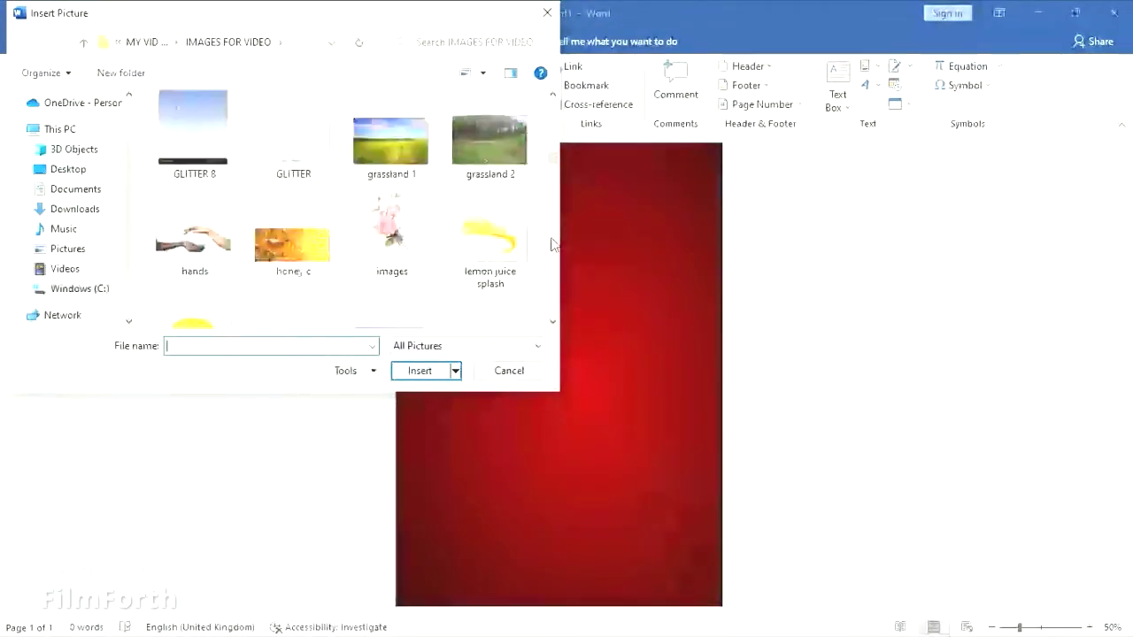
scroll(551, 244, "down", 2)
scroll(551, 244, "down", 3)
scroll(551, 244, "down", 3)
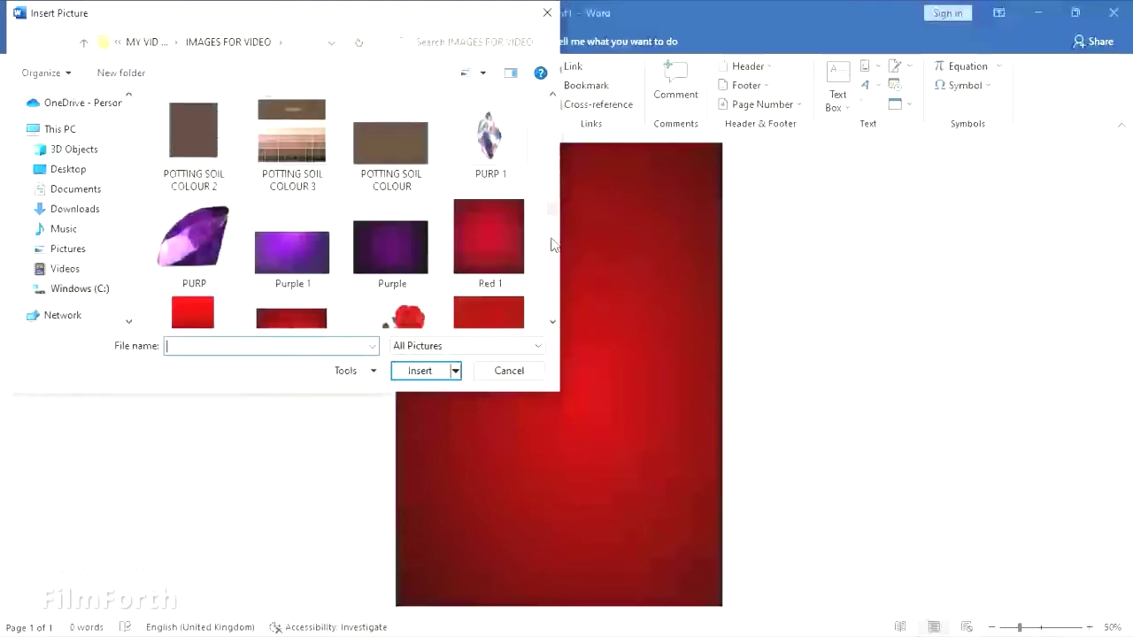
scroll(551, 244, "down", 2)
scroll(551, 244, "down", 2)
scroll(551, 245, "down", 3)
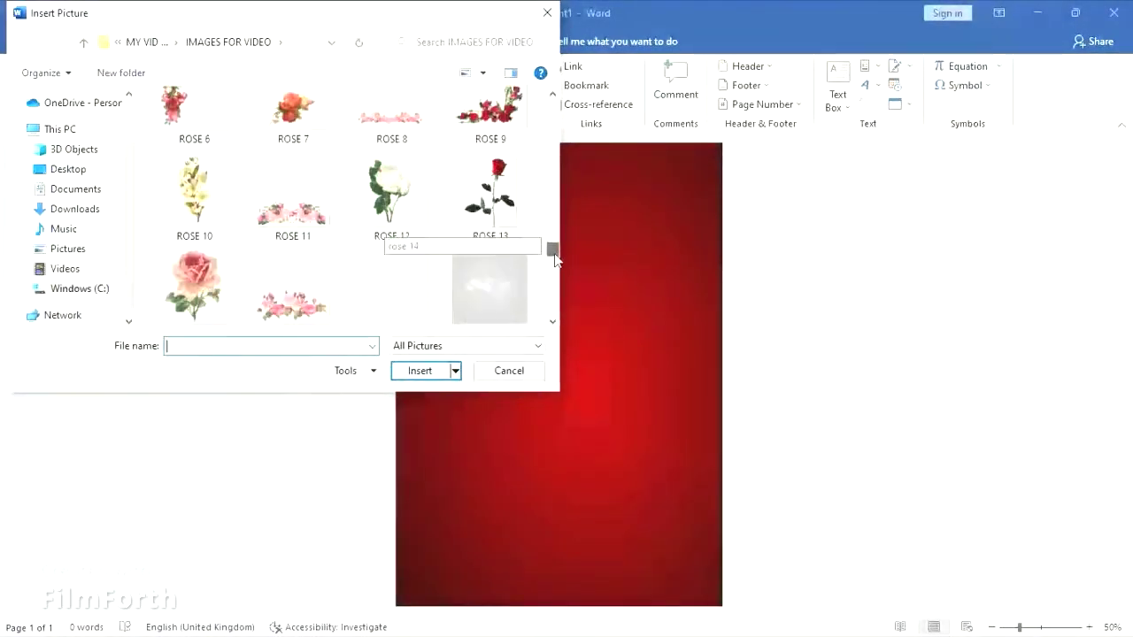
scroll(551, 245, "up", 1)
left_click(507, 181)
double_click(506, 181)
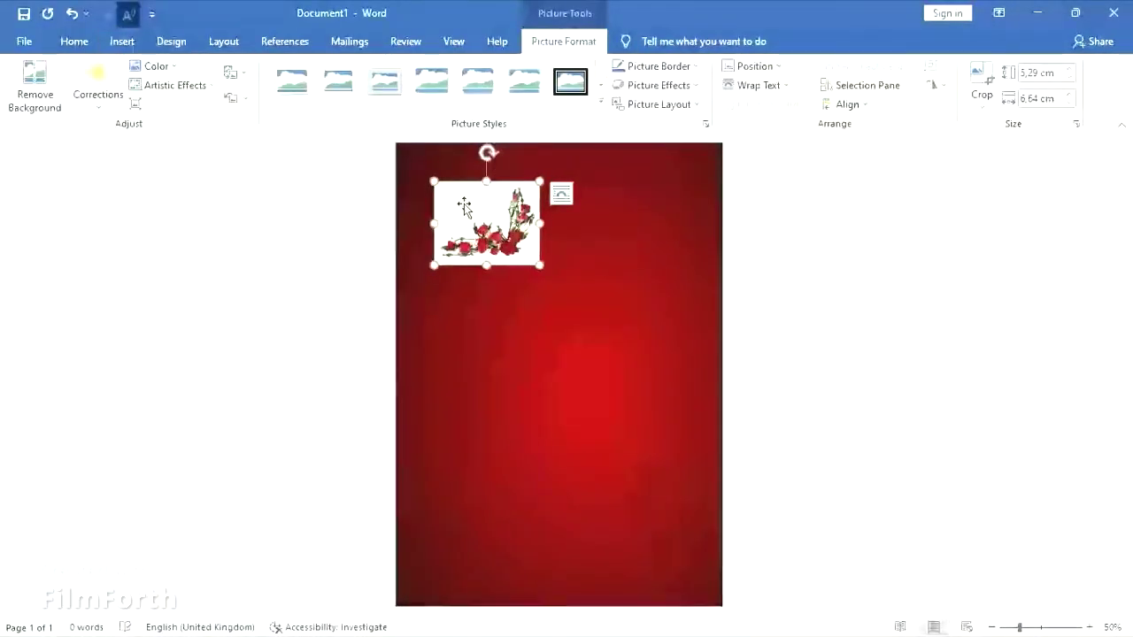
Enlarge the rose picture to about 12.86 × 16.14 cm and zoom the view to 100%.
left_click_drag(540, 265, 689, 384)
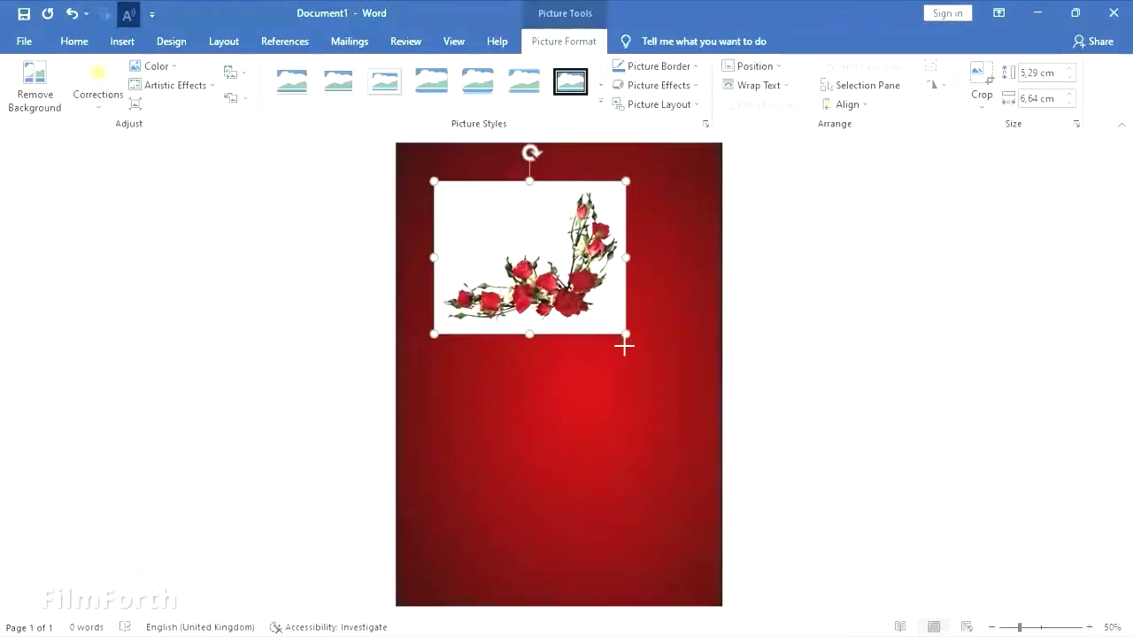
left_click(1089, 627)
left_click(1089, 626)
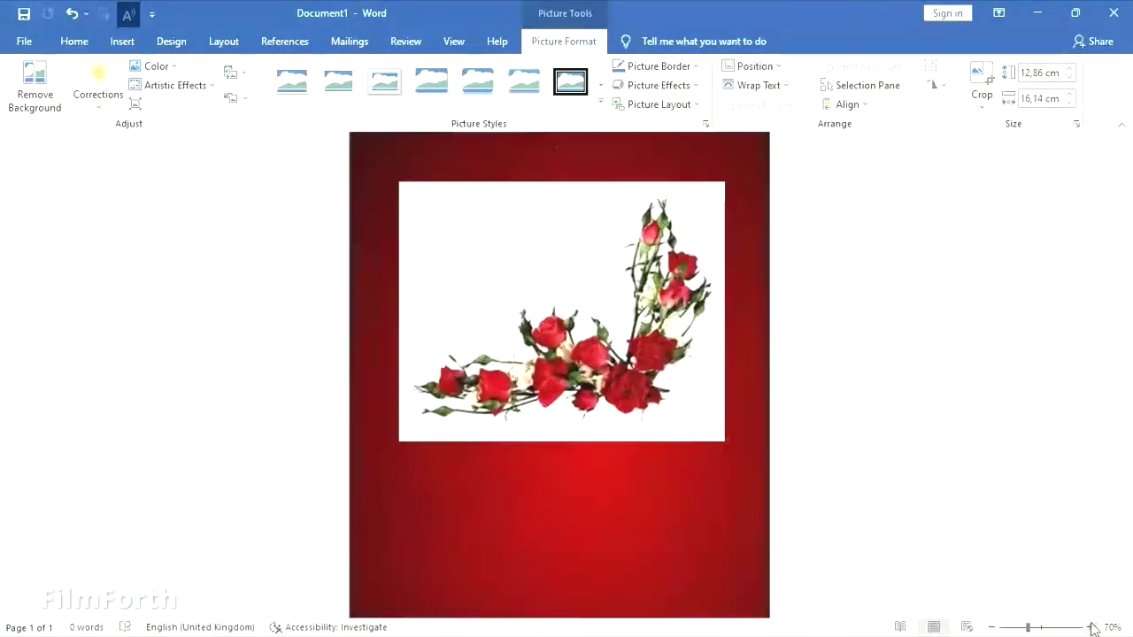
left_click(1089, 627)
left_click(1090, 627)
left_click(1090, 627)
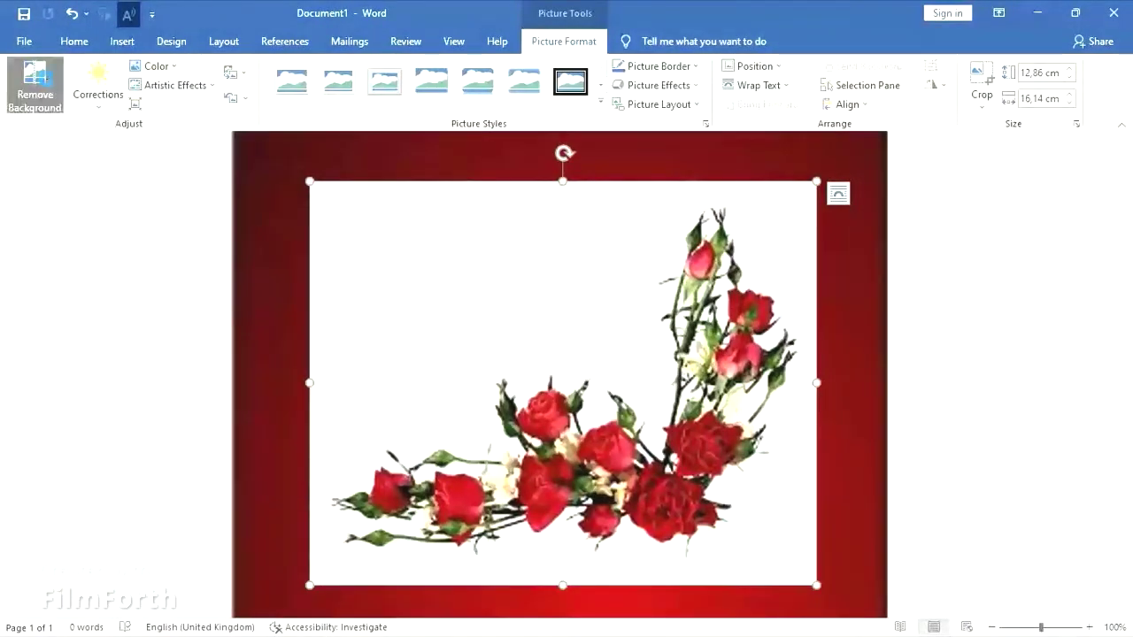
Start Remove Background on the rose picture and widen the keep marquee on all sides.
left_click(35, 84)
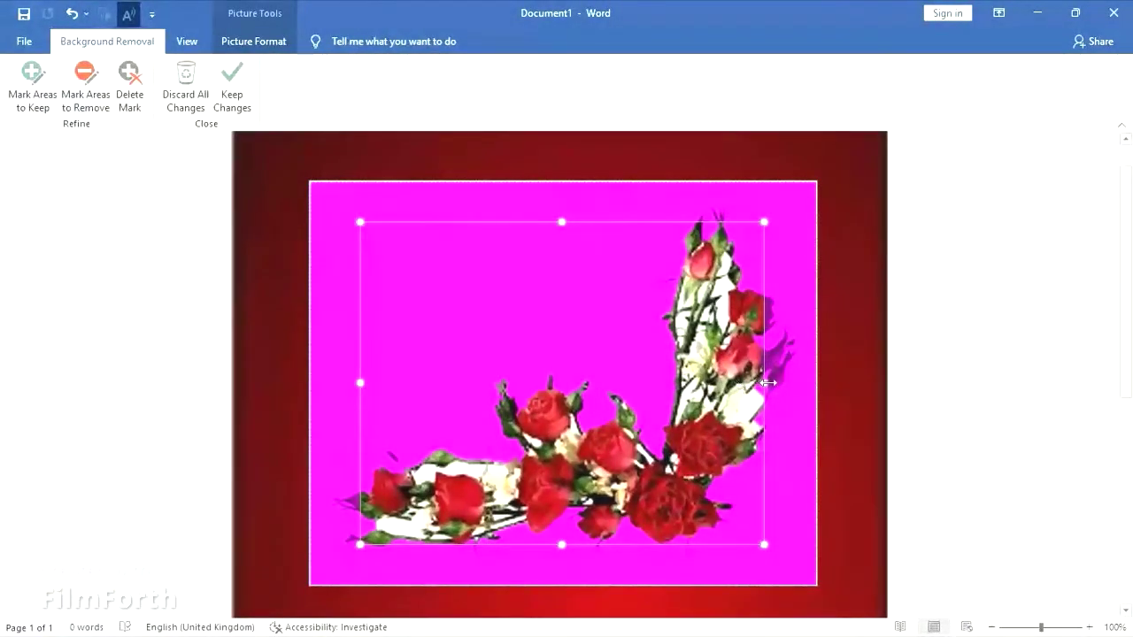
left_click_drag(764, 382, 801, 381)
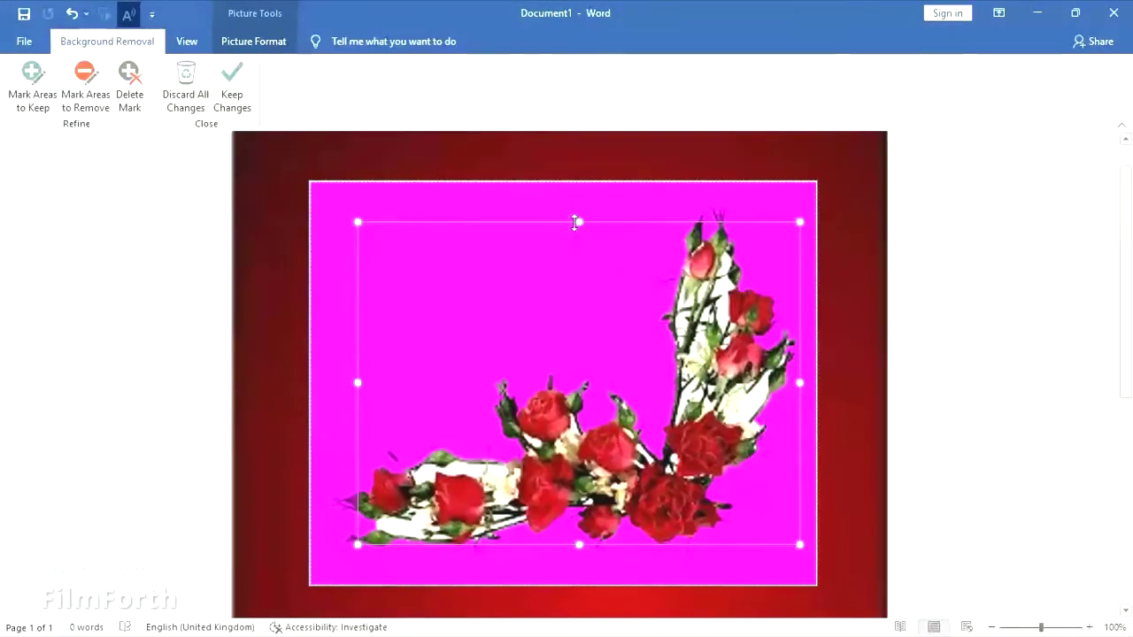
left_click_drag(578, 222, 579, 199)
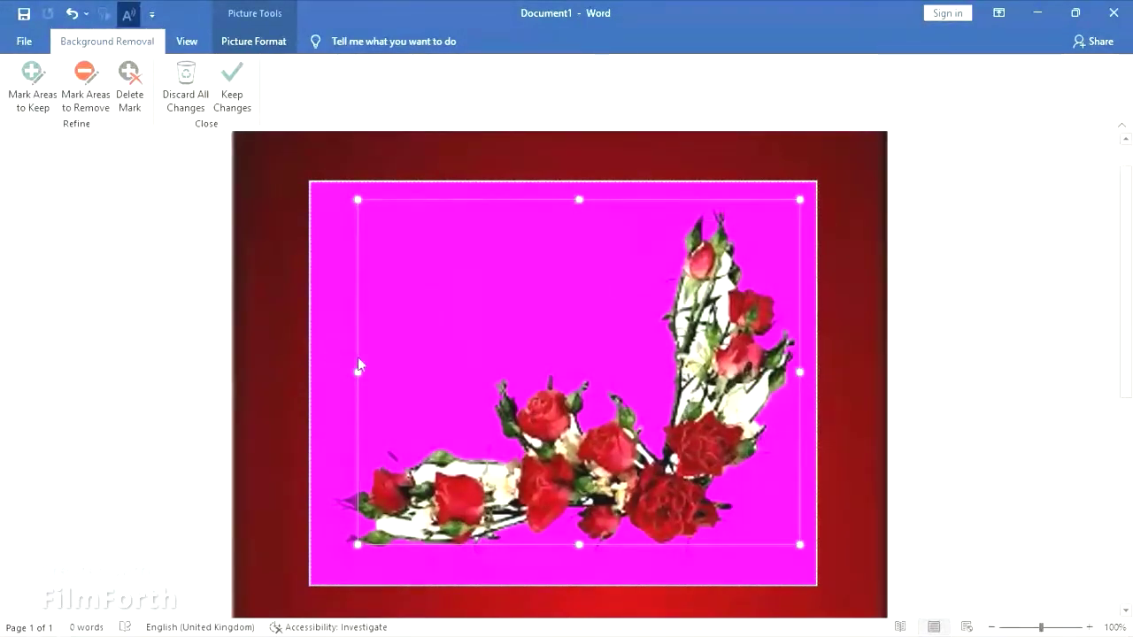
left_click_drag(355, 373, 324, 373)
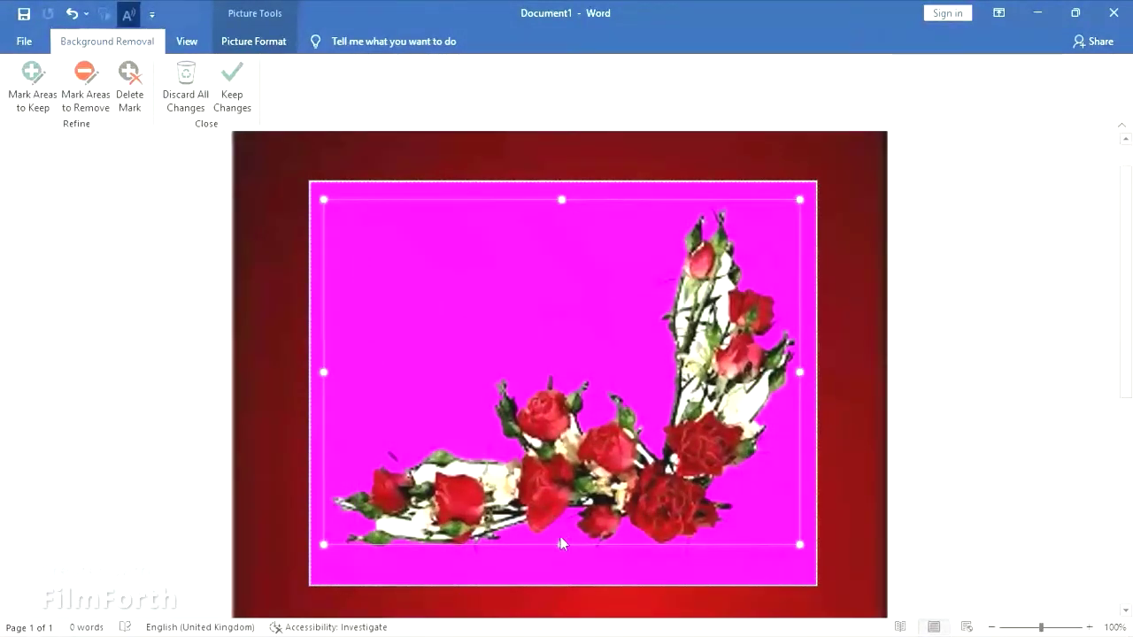
left_click_drag(561, 544, 565, 567)
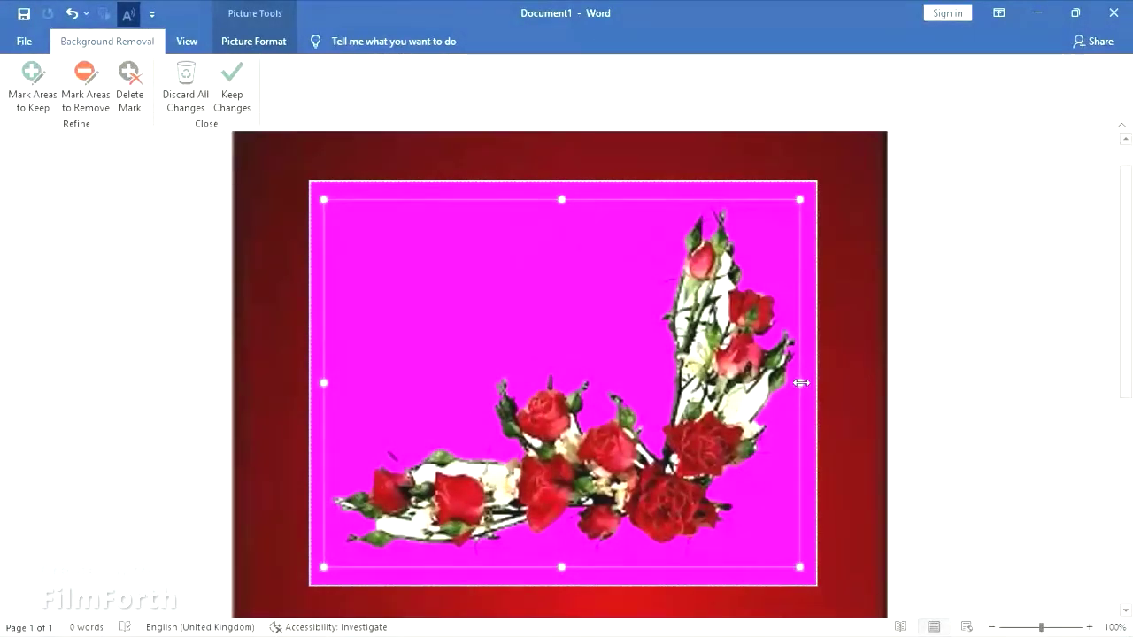
left_click_drag(802, 383, 806, 383)
Mark leftover white patches near the left roses and along the right stem for removal.
left_click(82, 82)
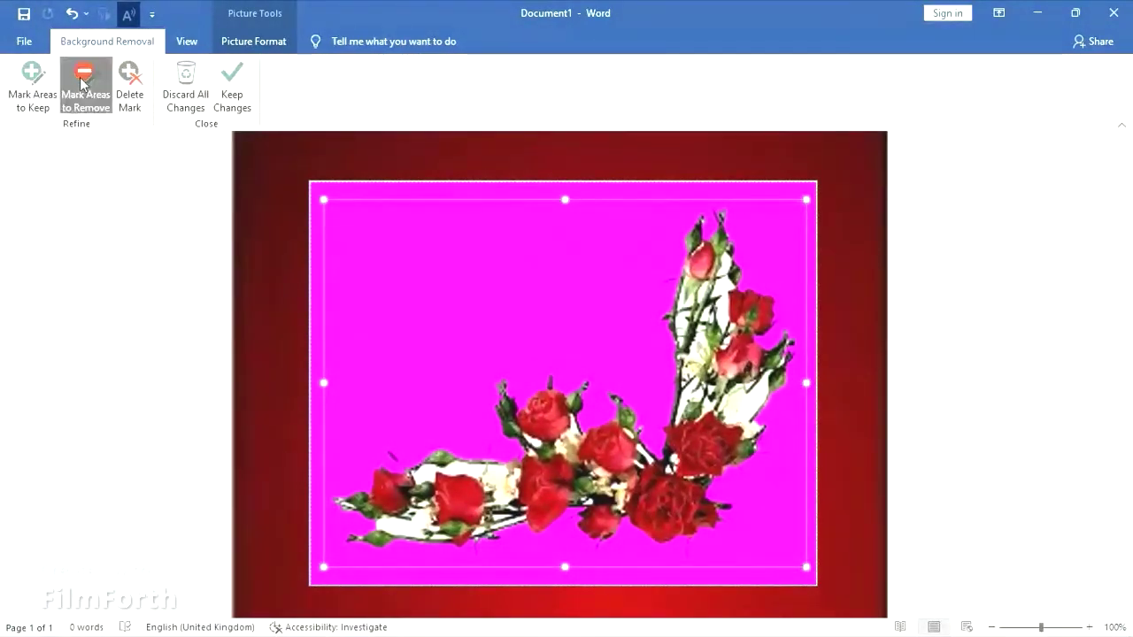
left_click_drag(492, 457, 427, 467)
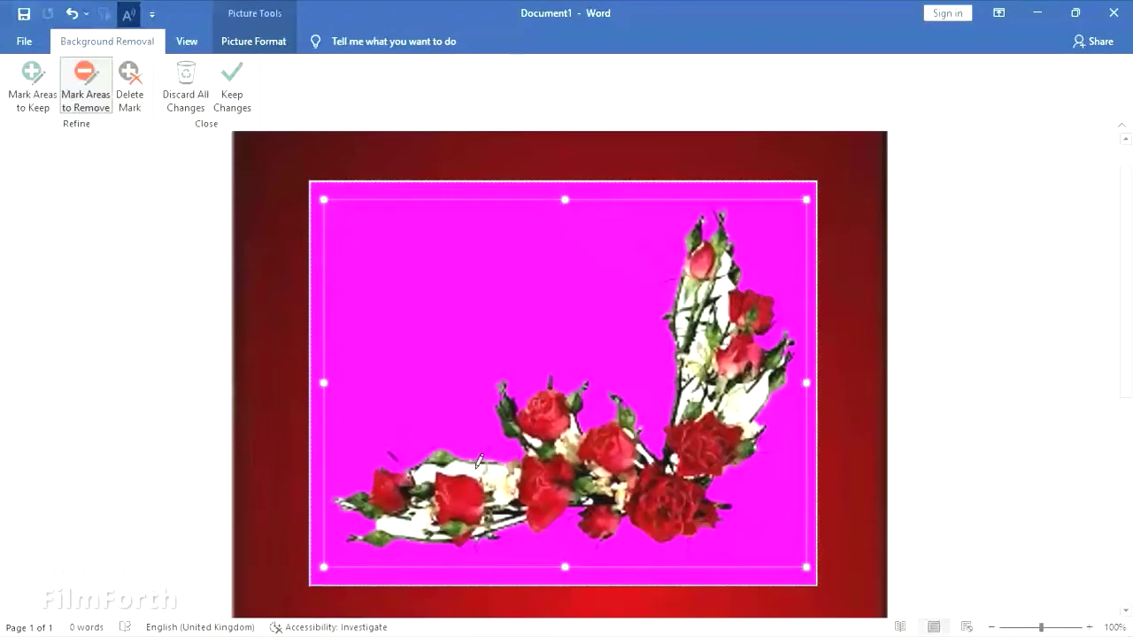
left_click(424, 473)
left_click_drag(421, 513, 417, 521)
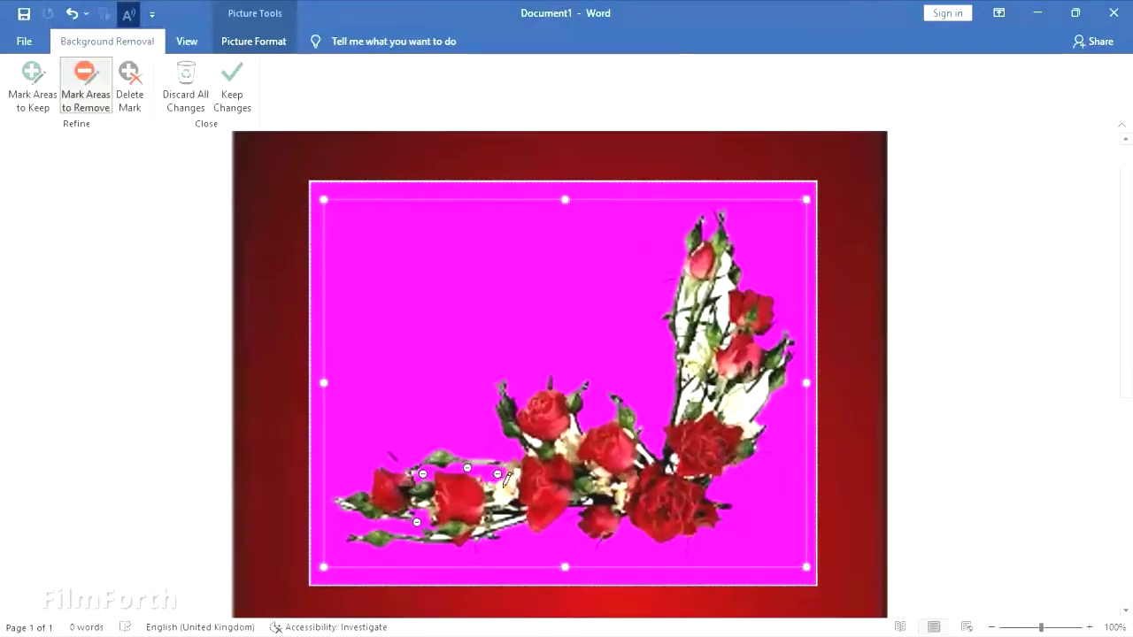
left_click_drag(497, 472, 501, 496)
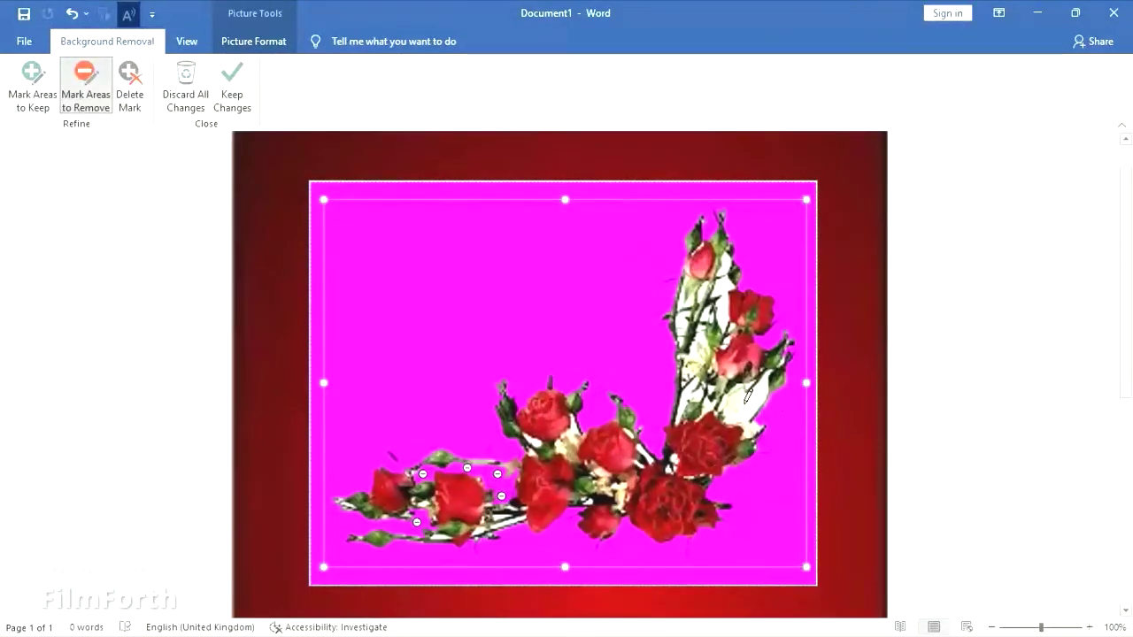
left_click(744, 401)
left_click(721, 304)
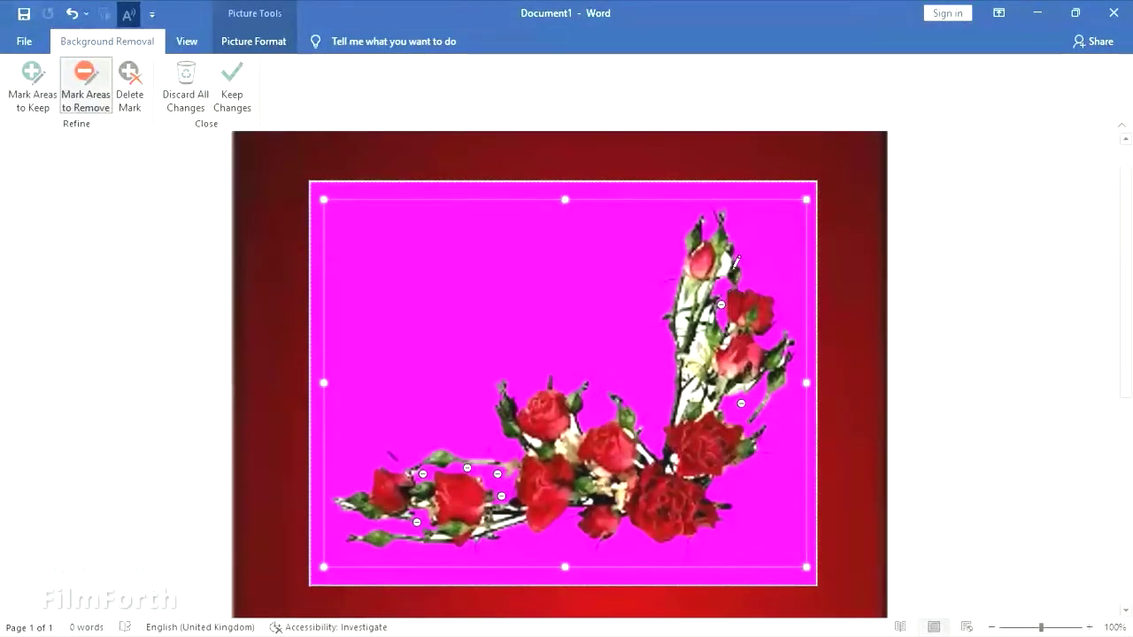
left_click(725, 261)
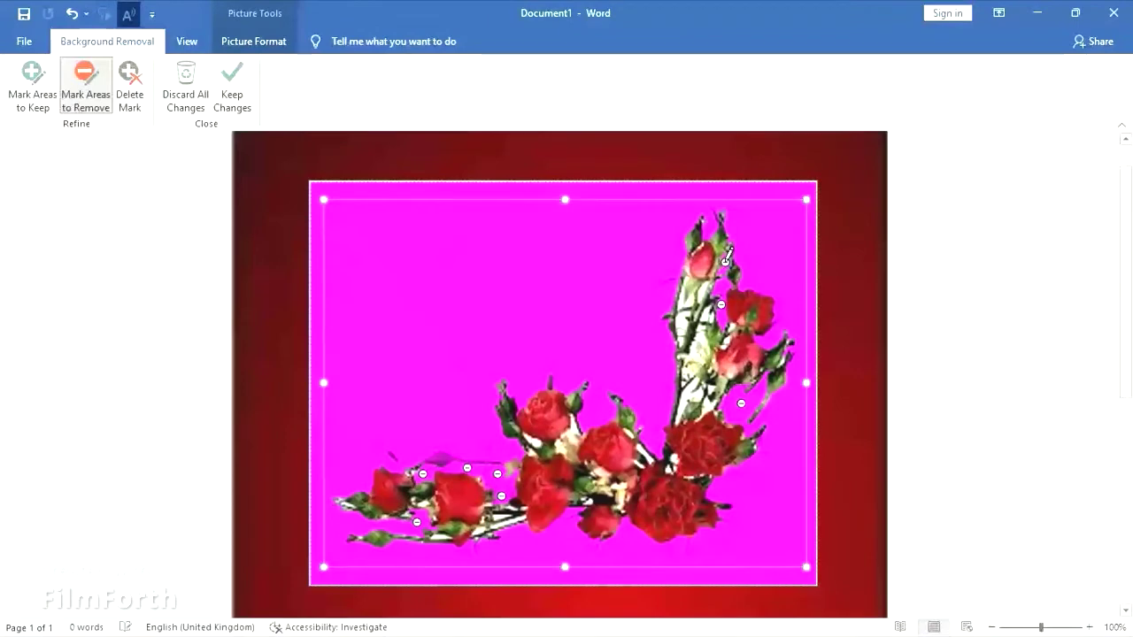
left_click(692, 300)
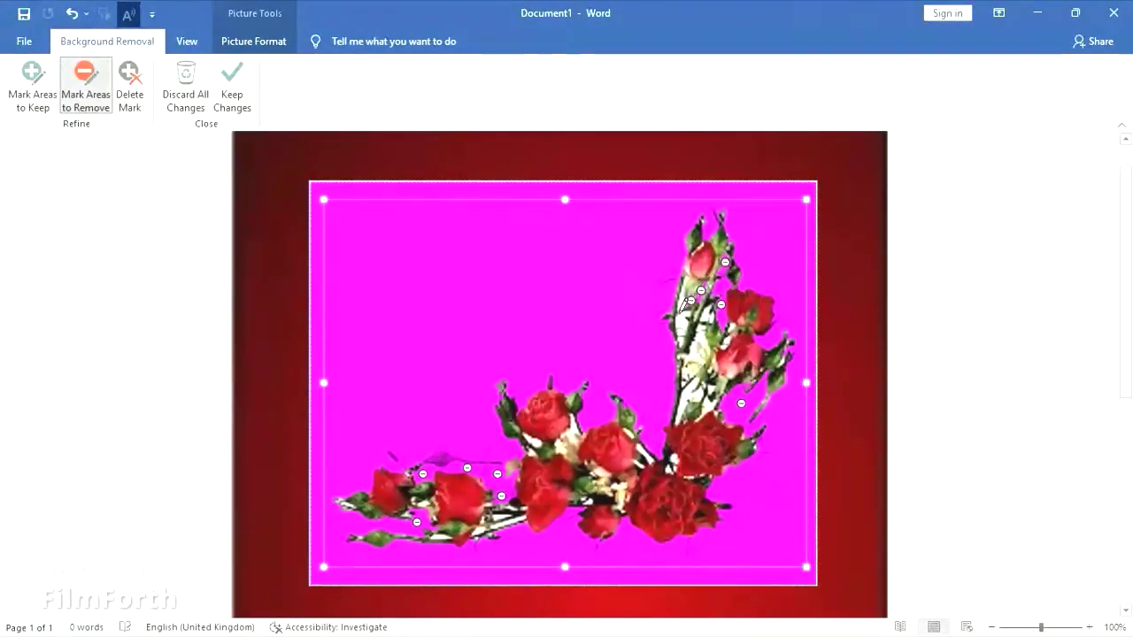
left_click(701, 290)
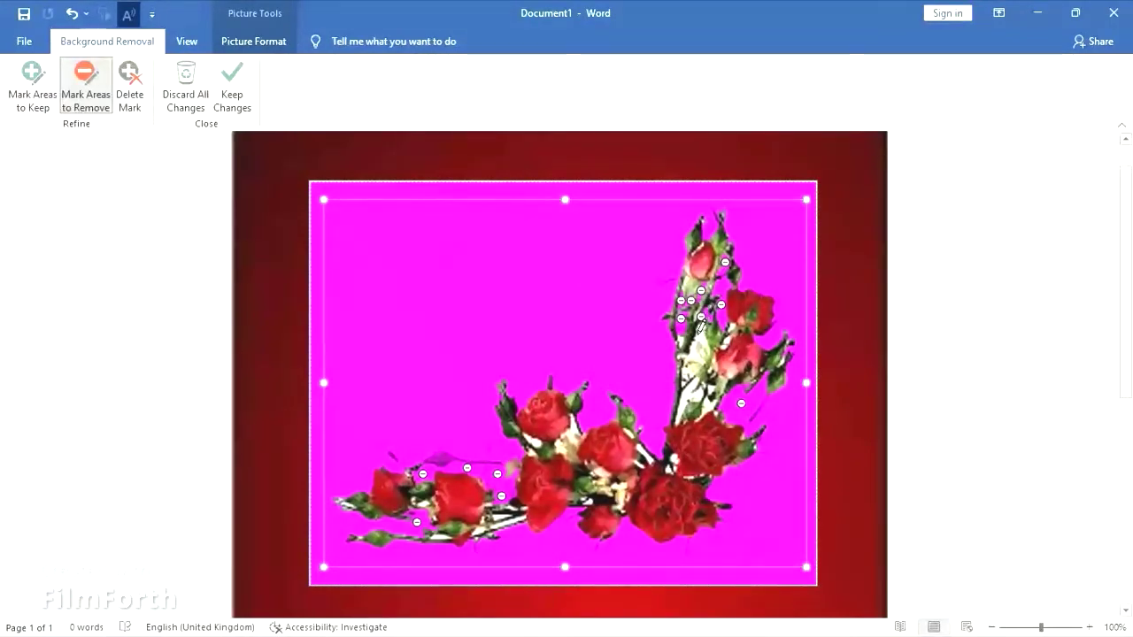
left_click(691, 354)
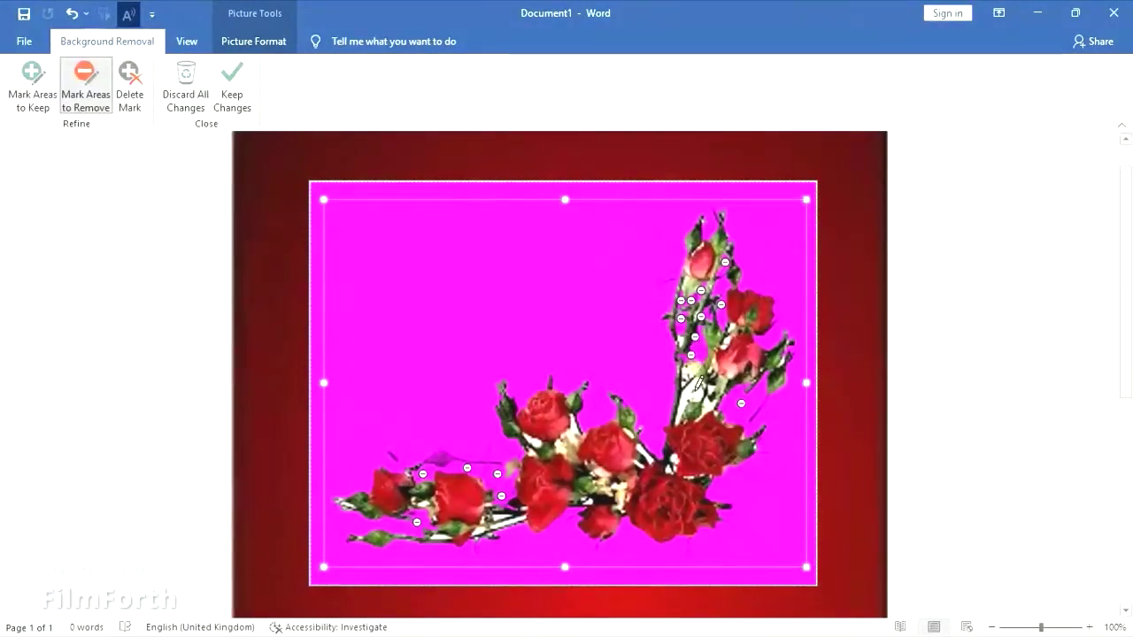
left_click(691, 387)
left_click(705, 405)
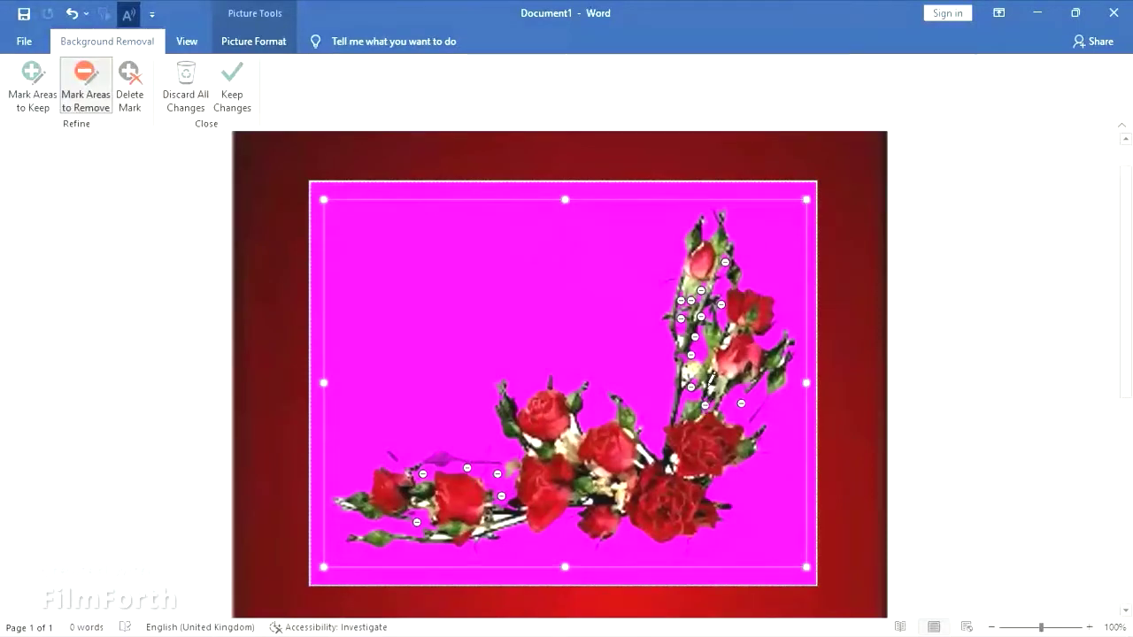
Remove the remaining white spots around the centre roses and left stem tip, then keep changes.
left_click(573, 423)
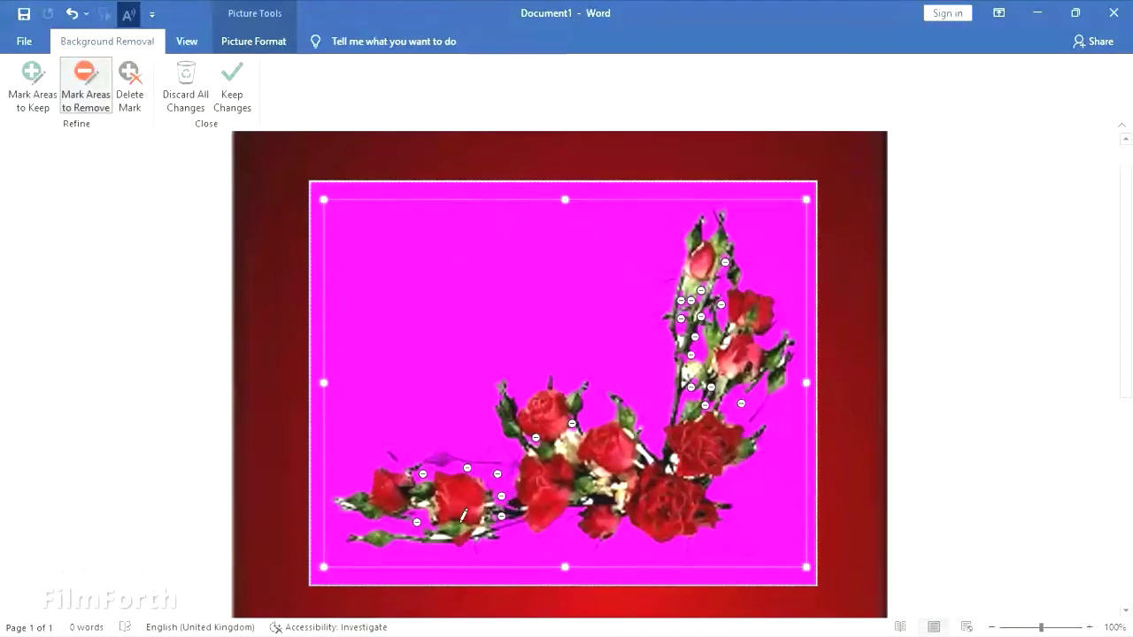
left_click(440, 534)
left_click(641, 449)
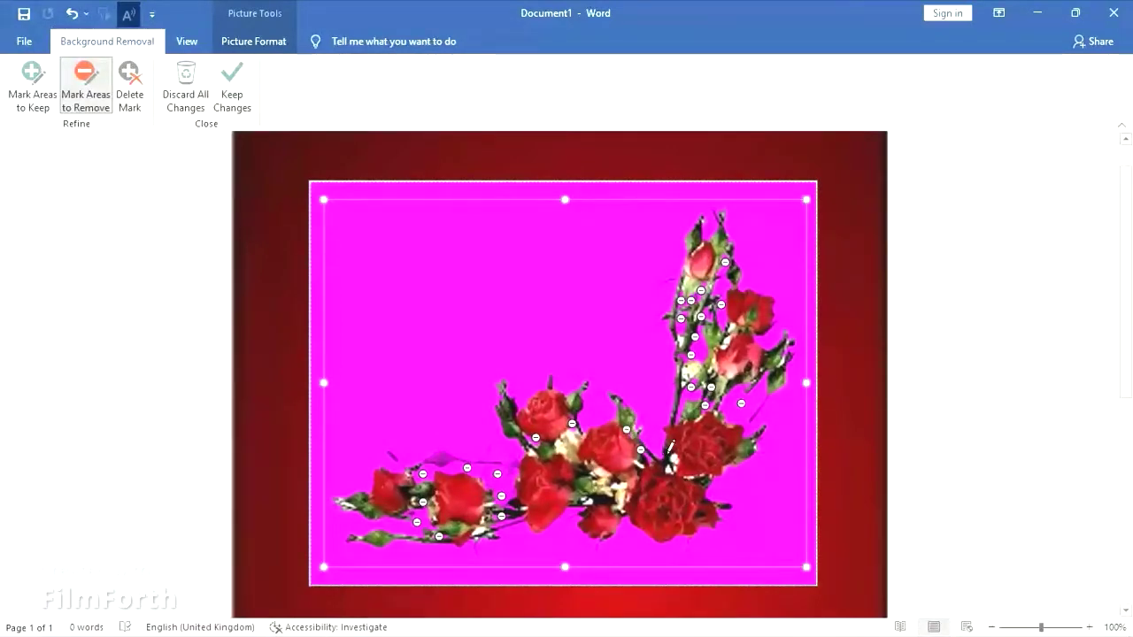
left_click(687, 366)
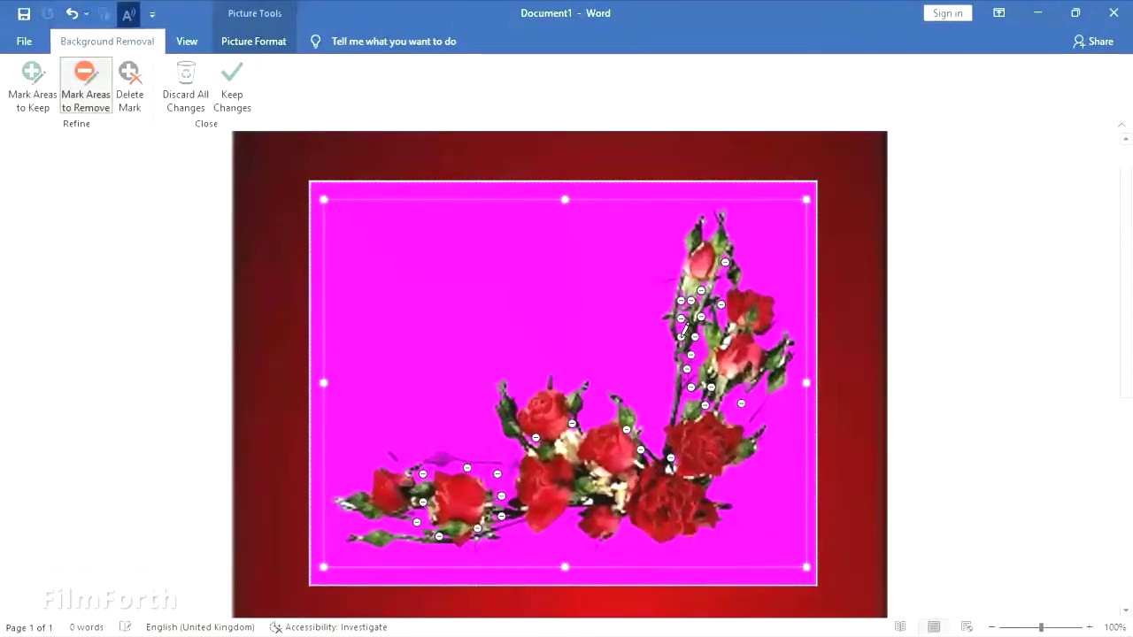
left_click(641, 463)
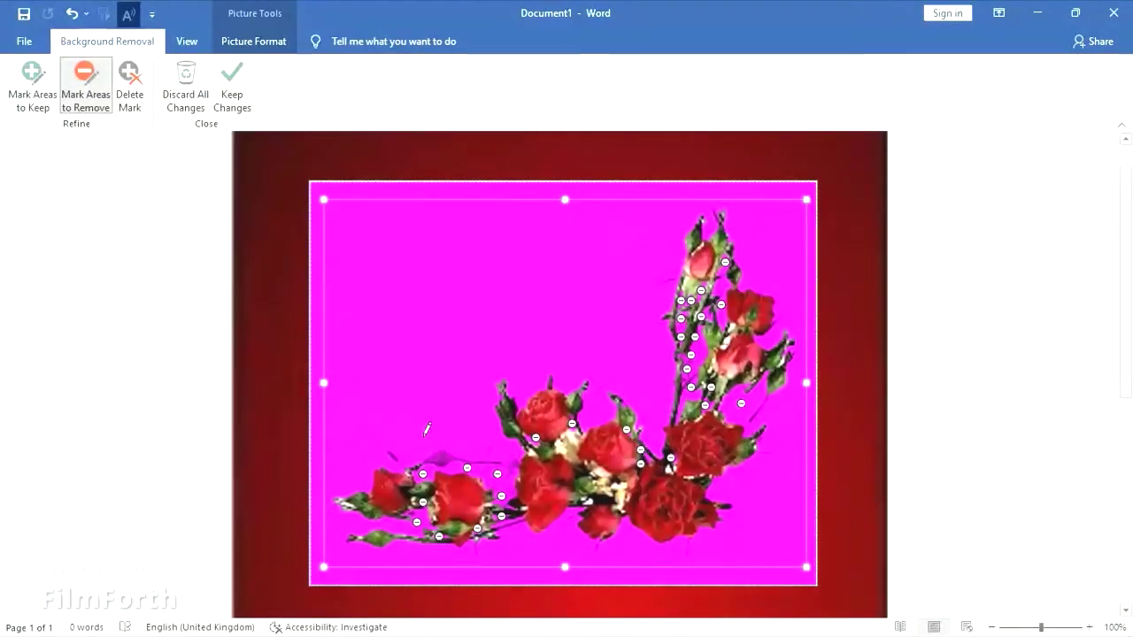
left_click(349, 503)
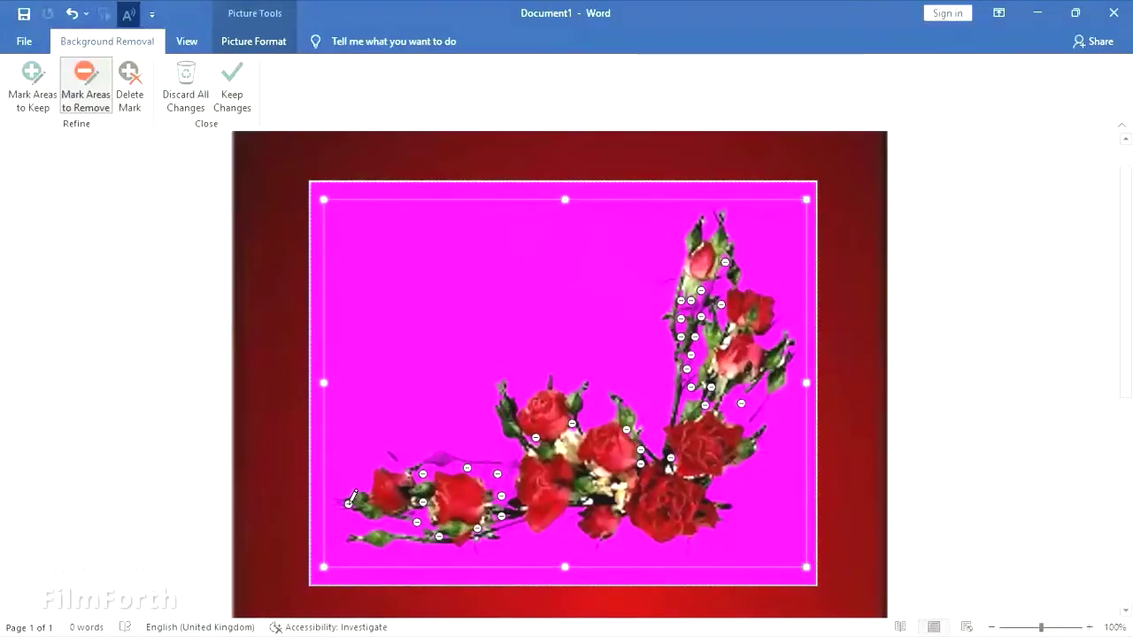
left_click(590, 501)
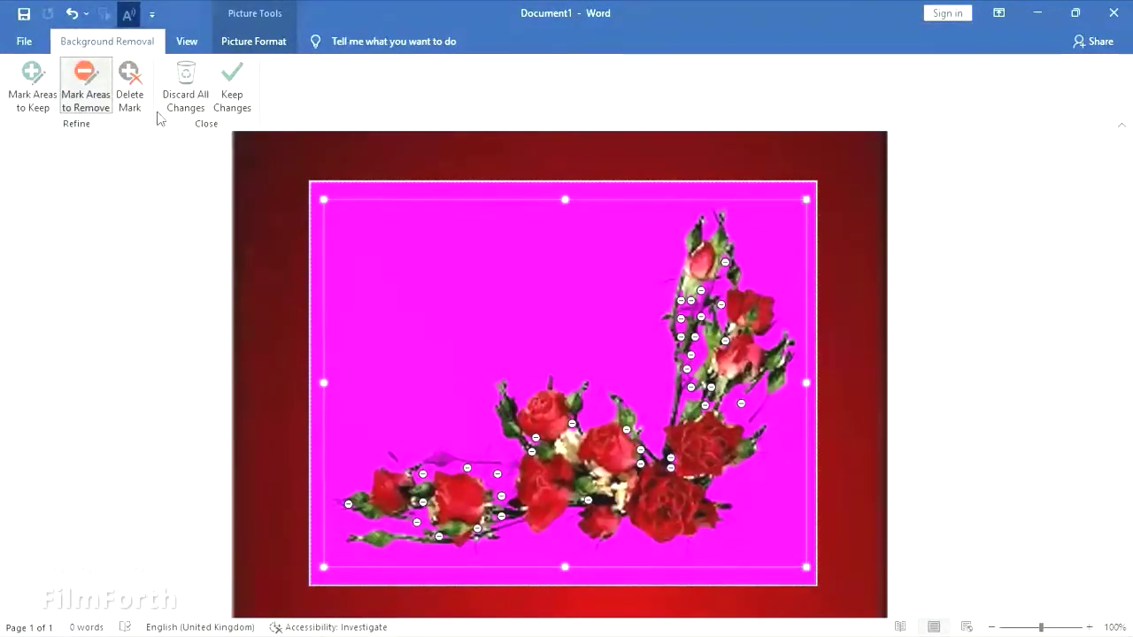
left_click(234, 88)
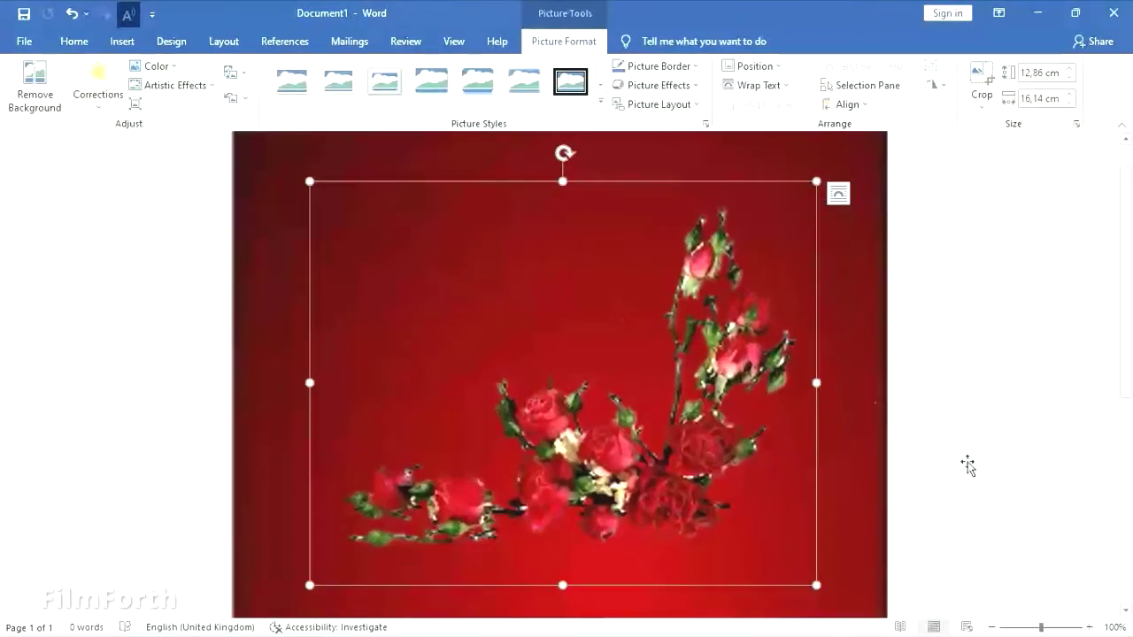
Apply a brightness/contrast correction preset and Saturation 300% to the roses picture.
left_click(992, 627)
left_click(992, 627)
left_click(992, 627)
left_click(992, 627)
left_click(991, 626)
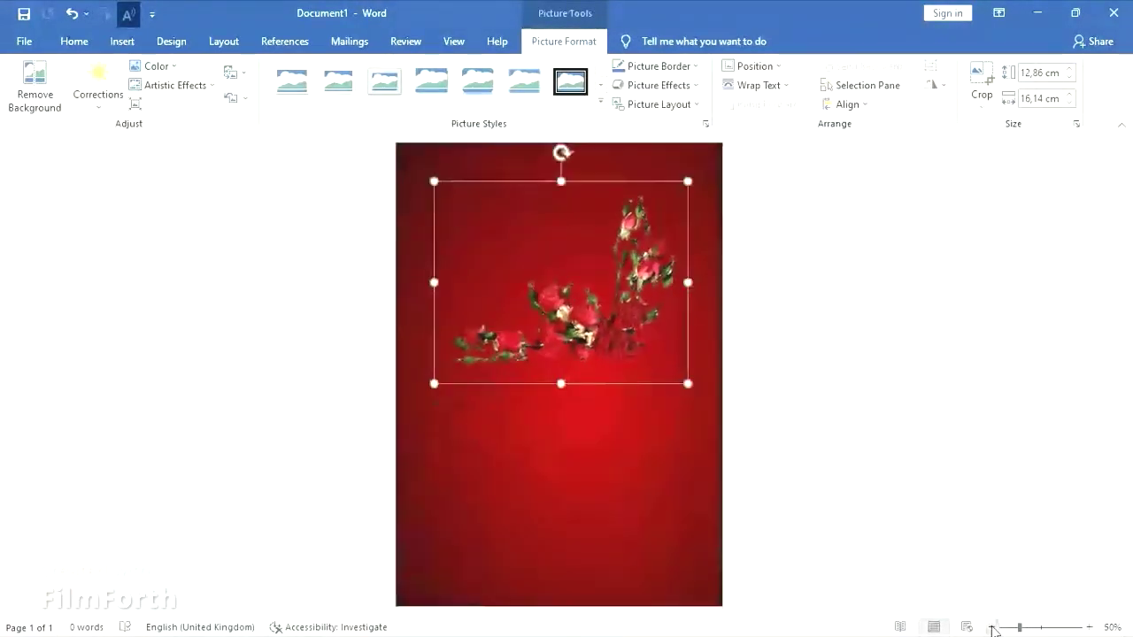
left_click(100, 84)
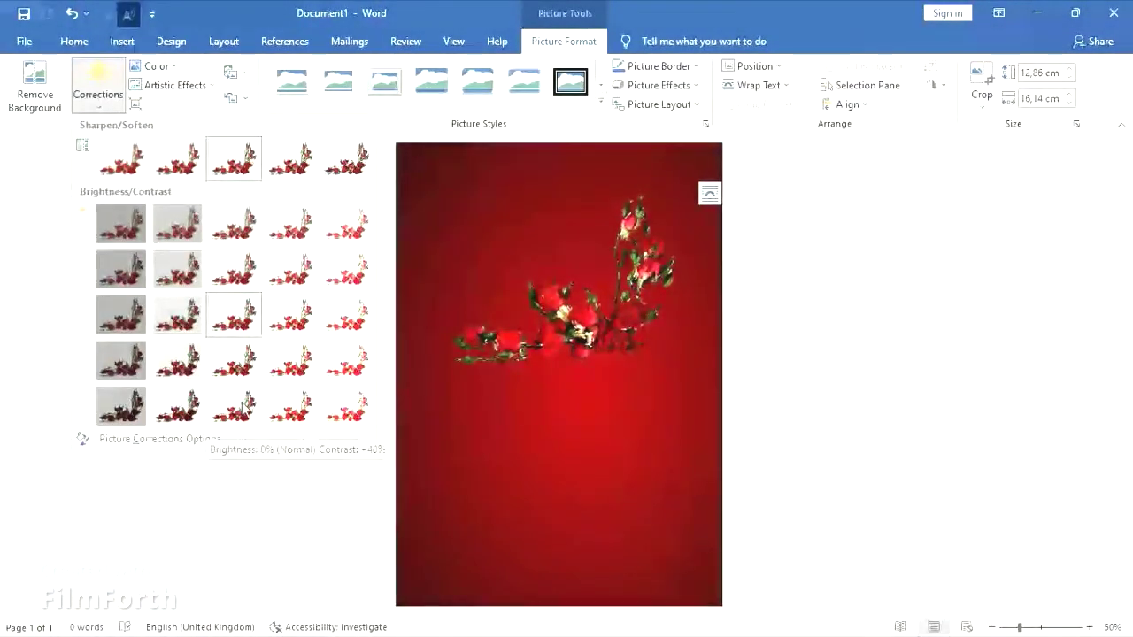
left_click(237, 409)
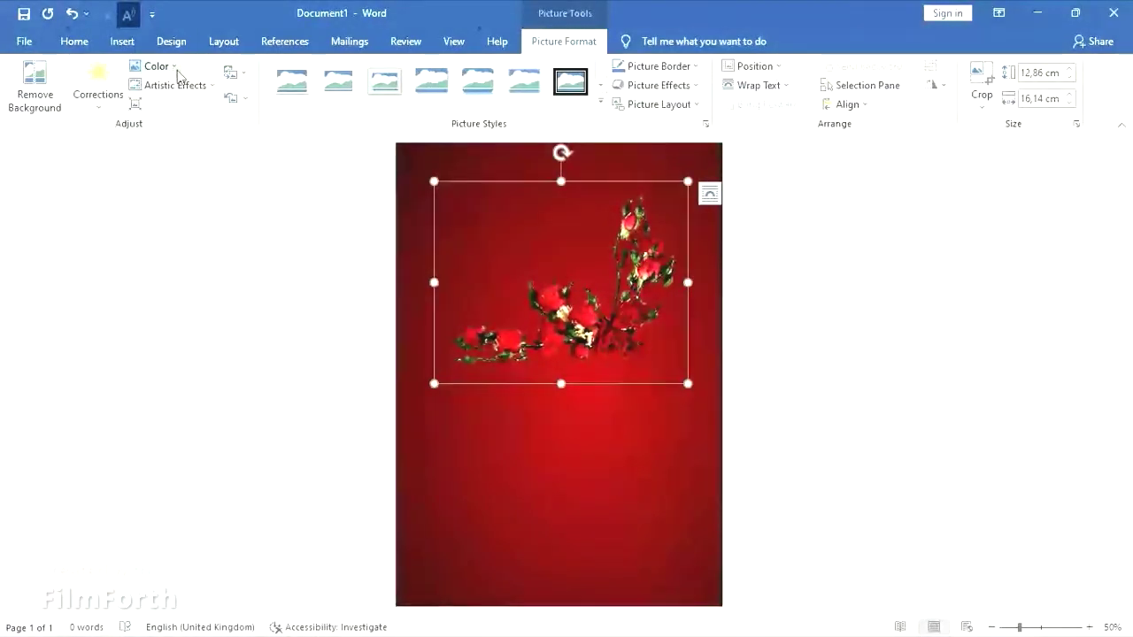
left_click(152, 66)
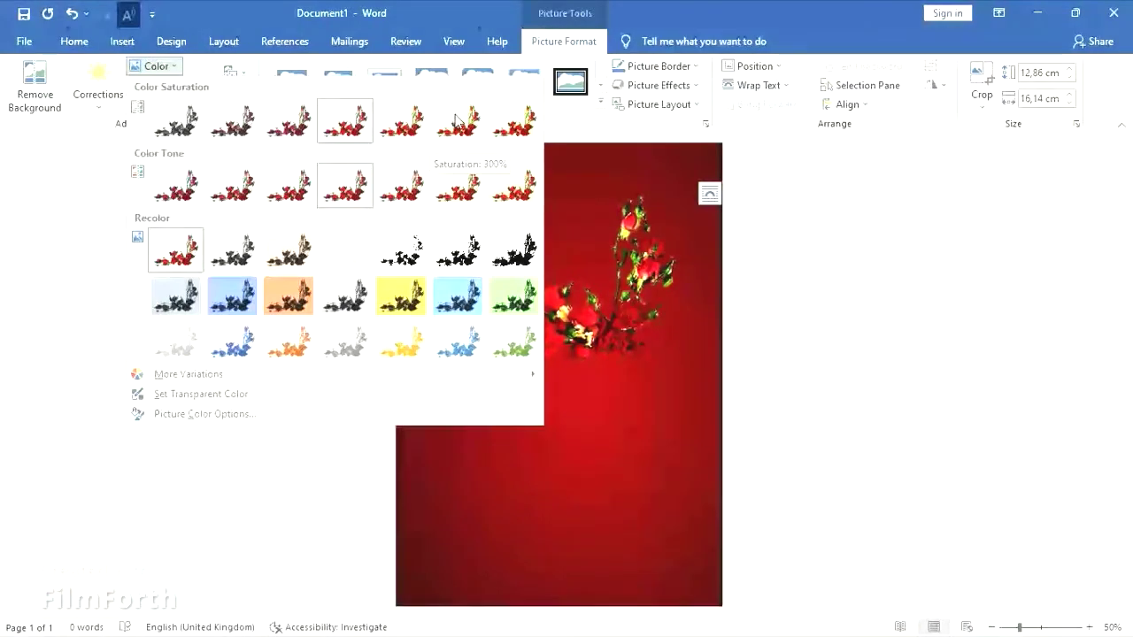
left_click(506, 122)
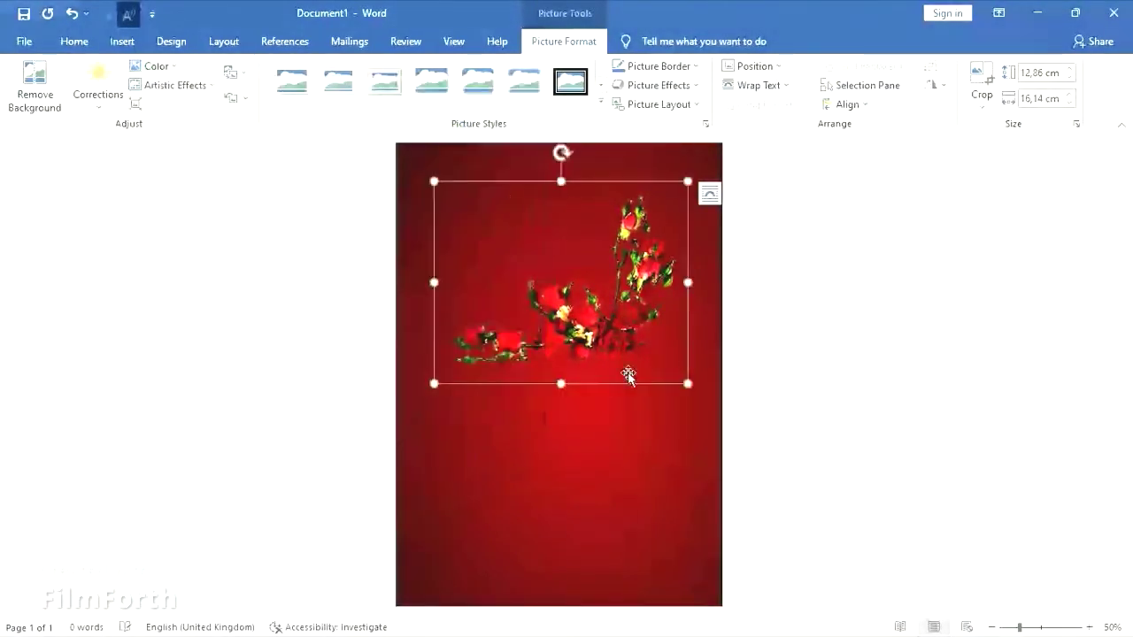
Set the roses picture behind text and move it to the page's bottom-right corner.
left_click(592, 434)
left_click(664, 354)
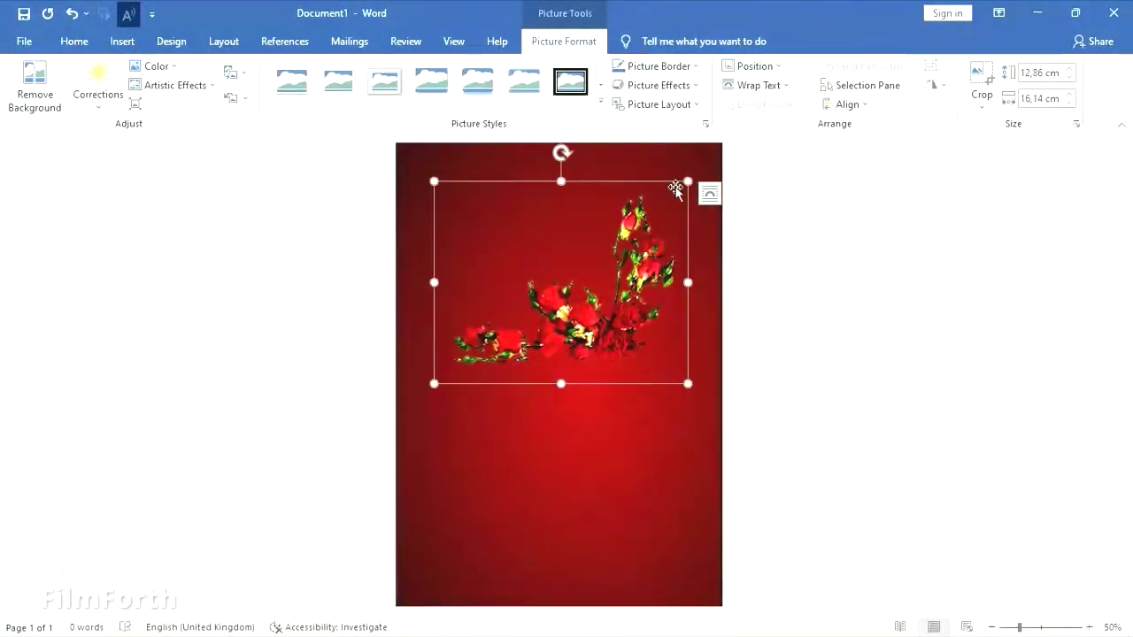
left_click(712, 202)
left_click(797, 346)
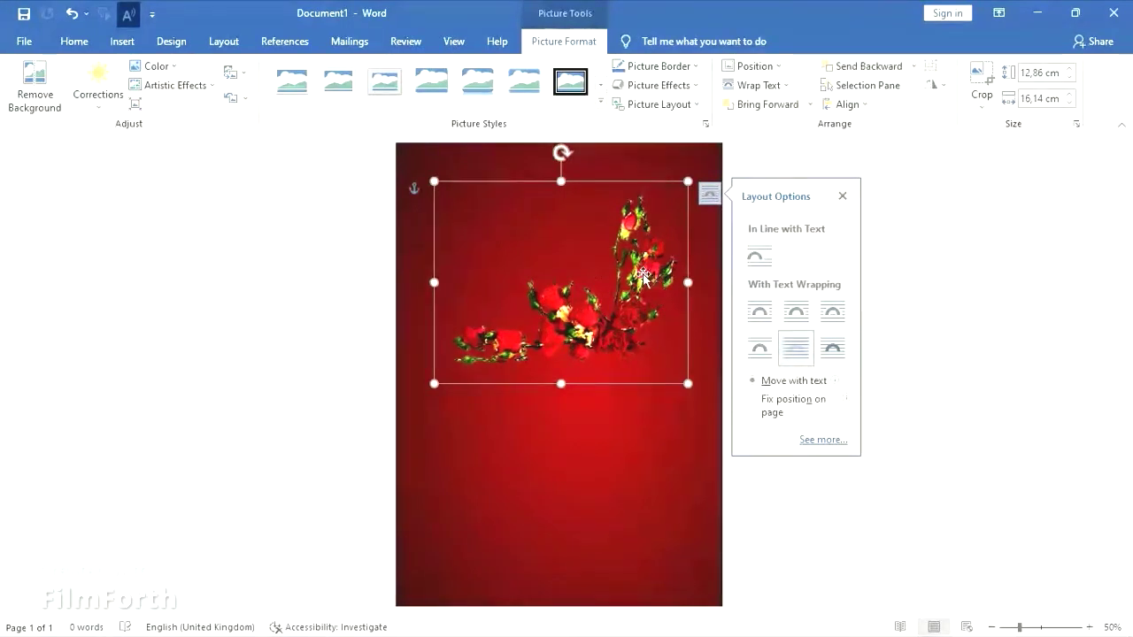
left_click_drag(652, 299, 676, 462)
mouse_move(668, 445)
left_mouse_down()
mouse_move(687, 510)
mouse_move(676, 489)
mouse_move(675, 502)
left_mouse_up()
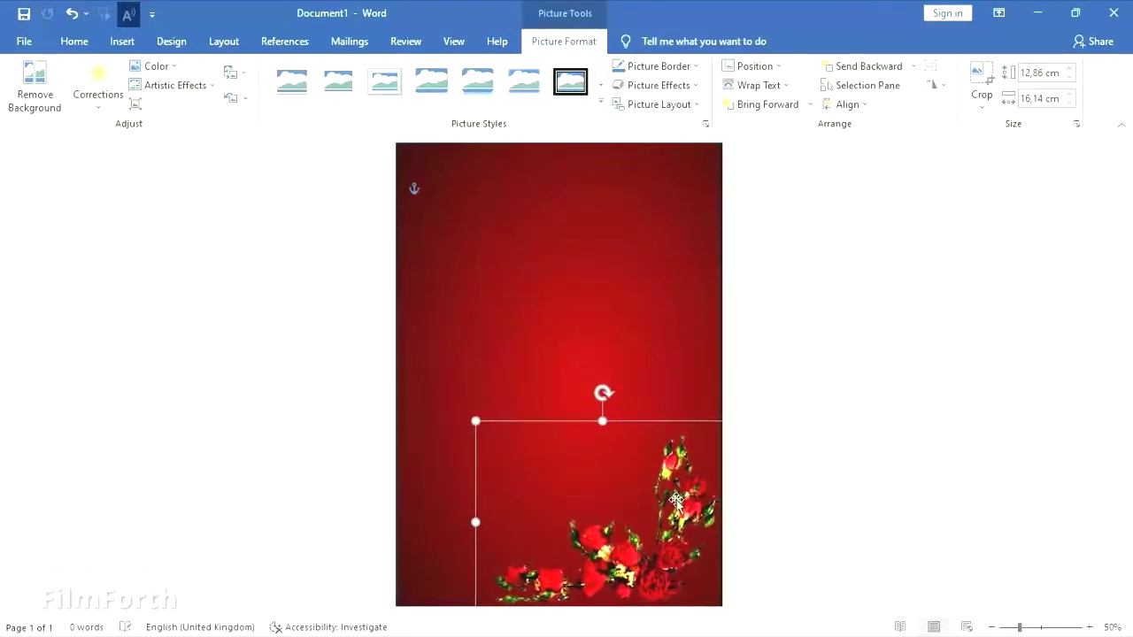
left_click(528, 269)
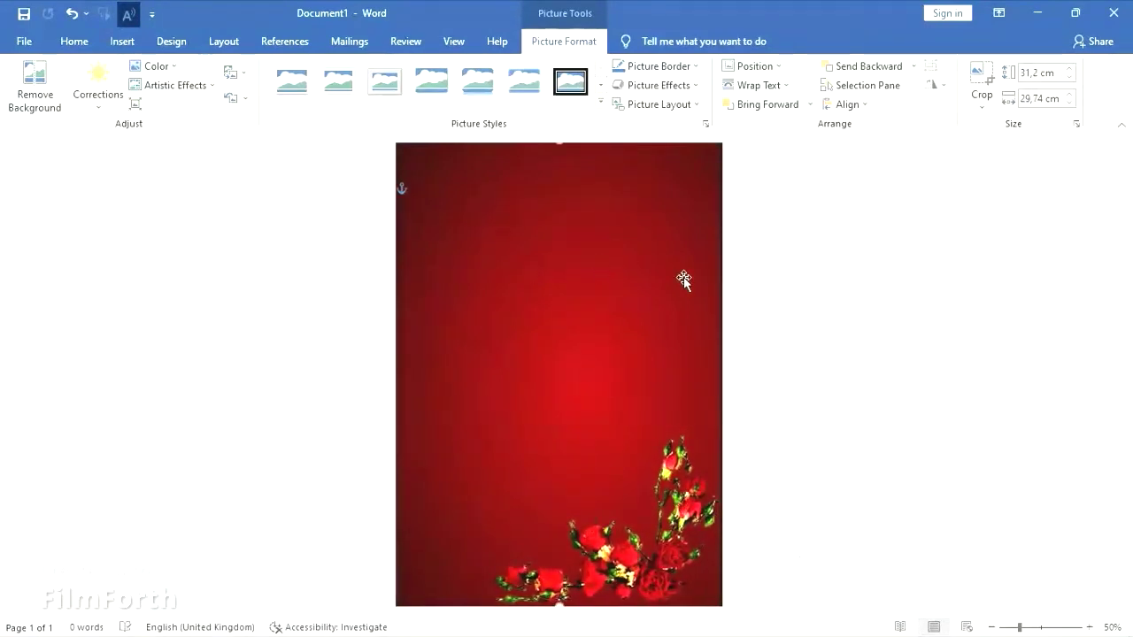
left_click(130, 46)
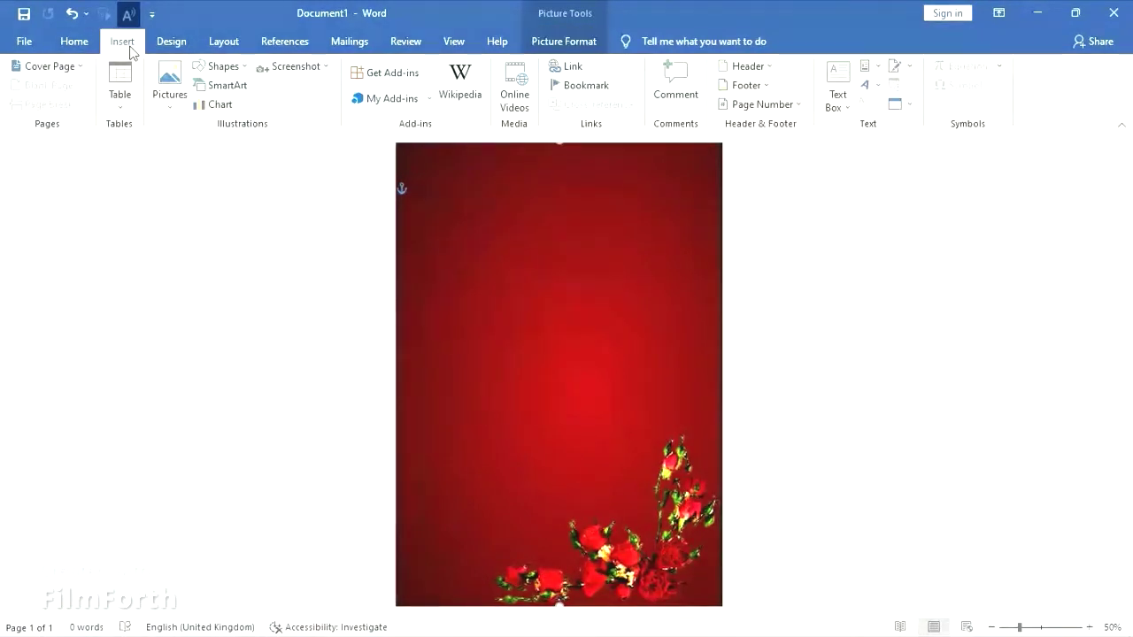
Insert the single long-stemmed red rose picture, RED R, and enlarge it.
left_click(169, 84)
left_click(232, 152)
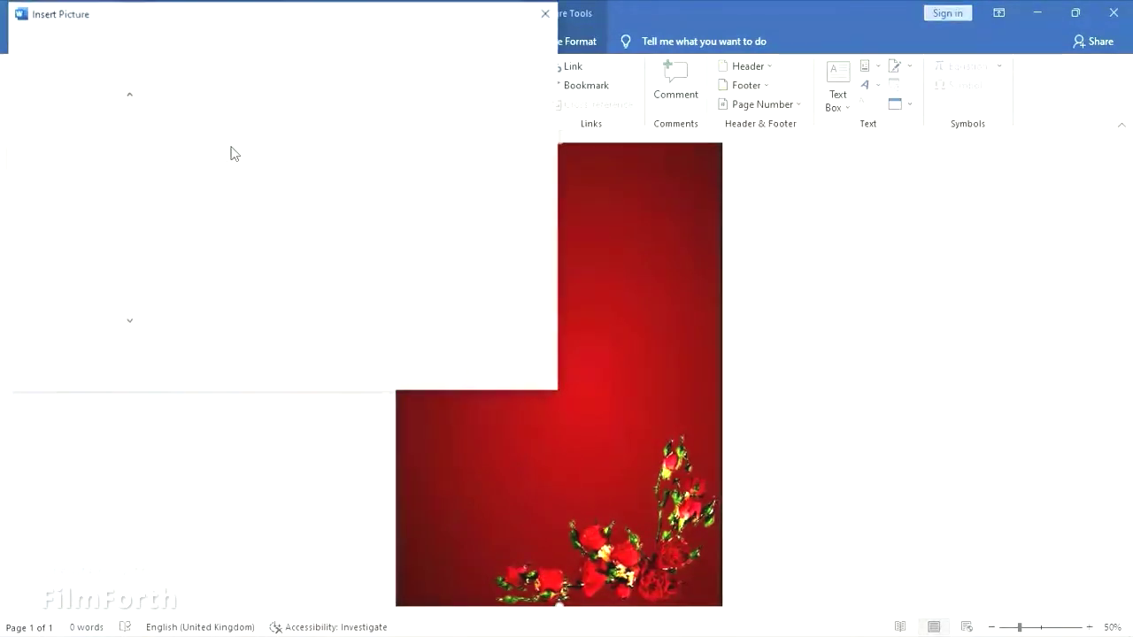
left_click_drag(552, 113, 588, 229)
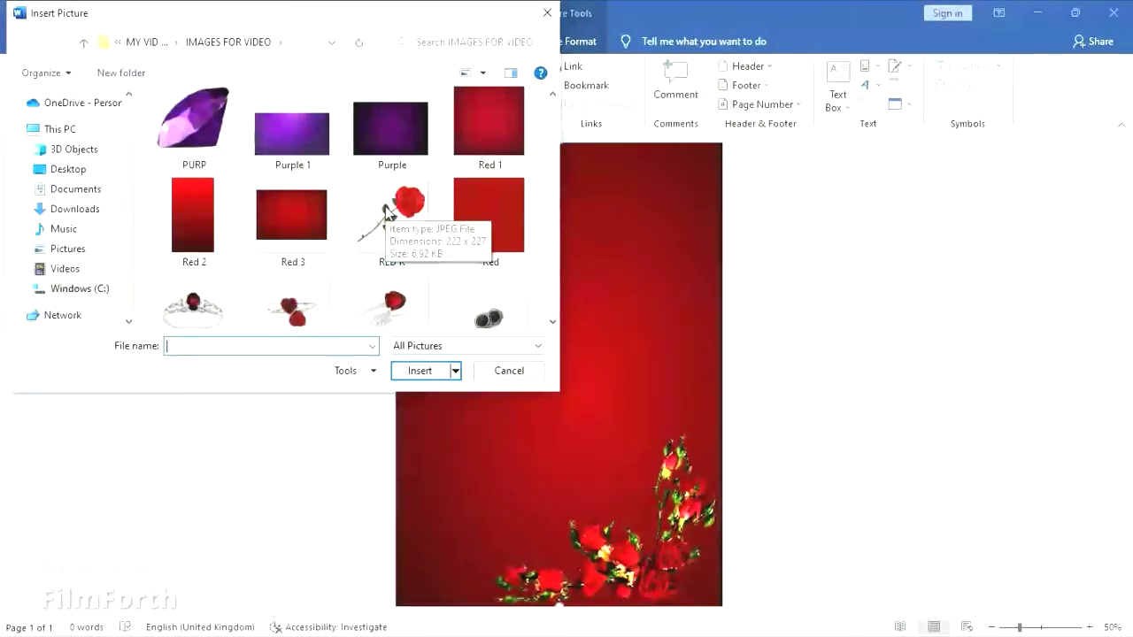
double_click(387, 213)
left_click_drag(525, 277, 652, 404)
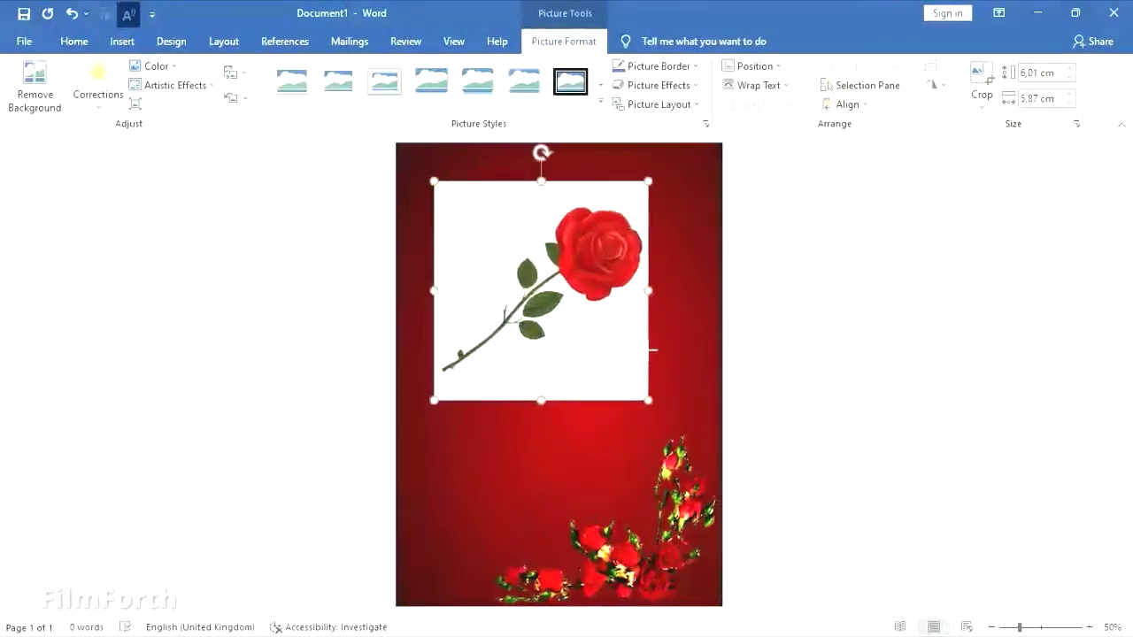
left_click(56, 81)
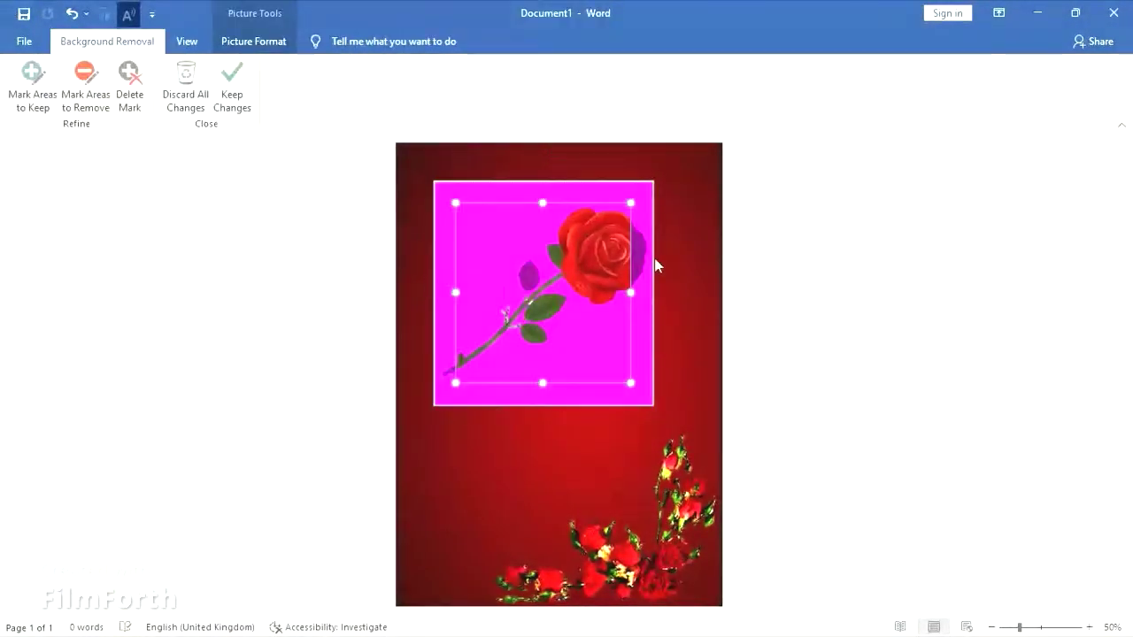
Adjust the keep area around the rose bloom and apply a first background removal.
left_click_drag(651, 289, 651, 292)
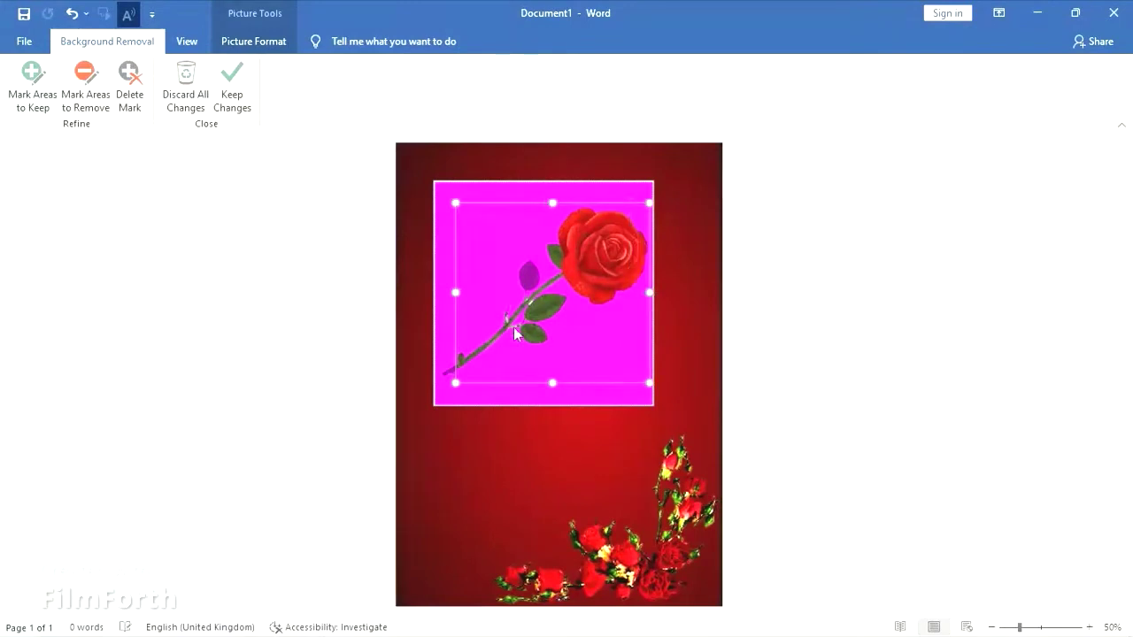
left_click_drag(455, 295, 439, 300)
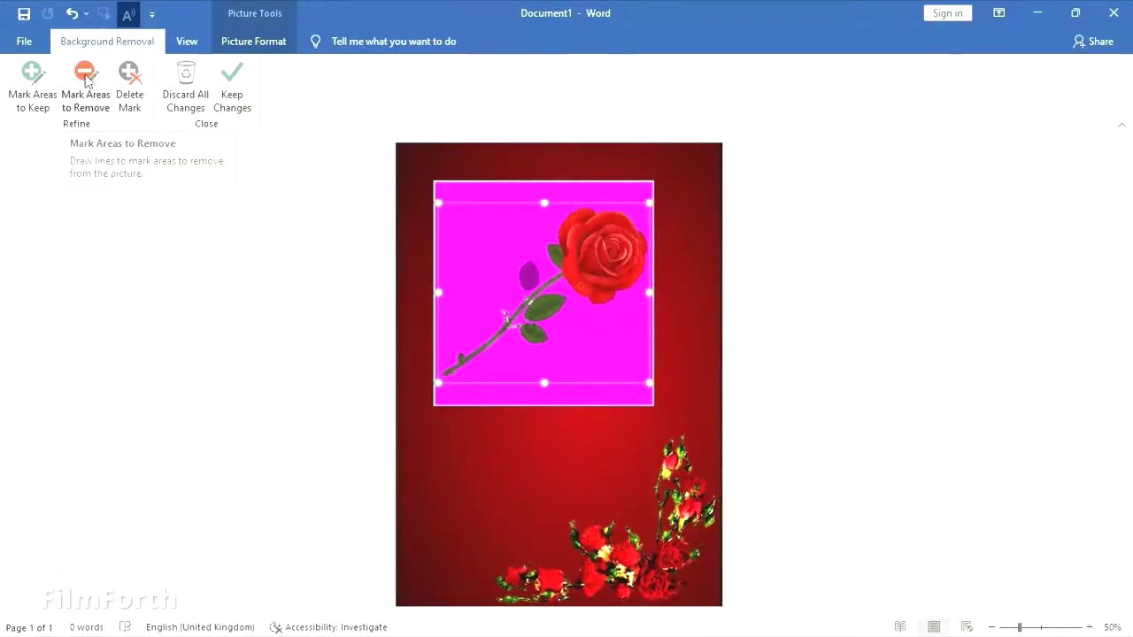
left_click(33, 78)
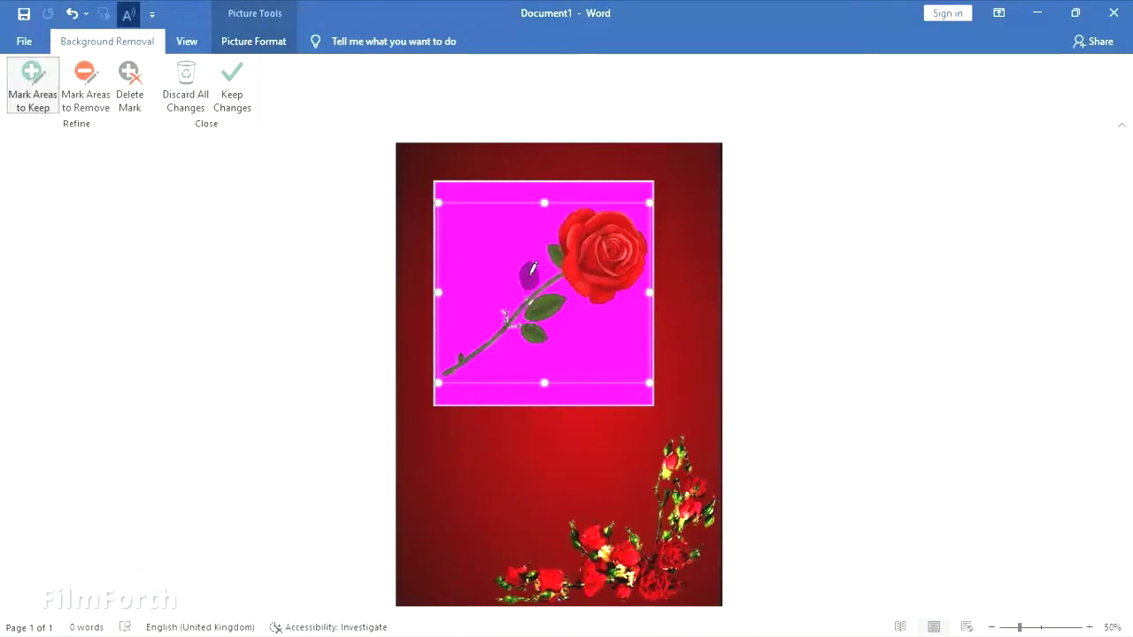
left_click(229, 98)
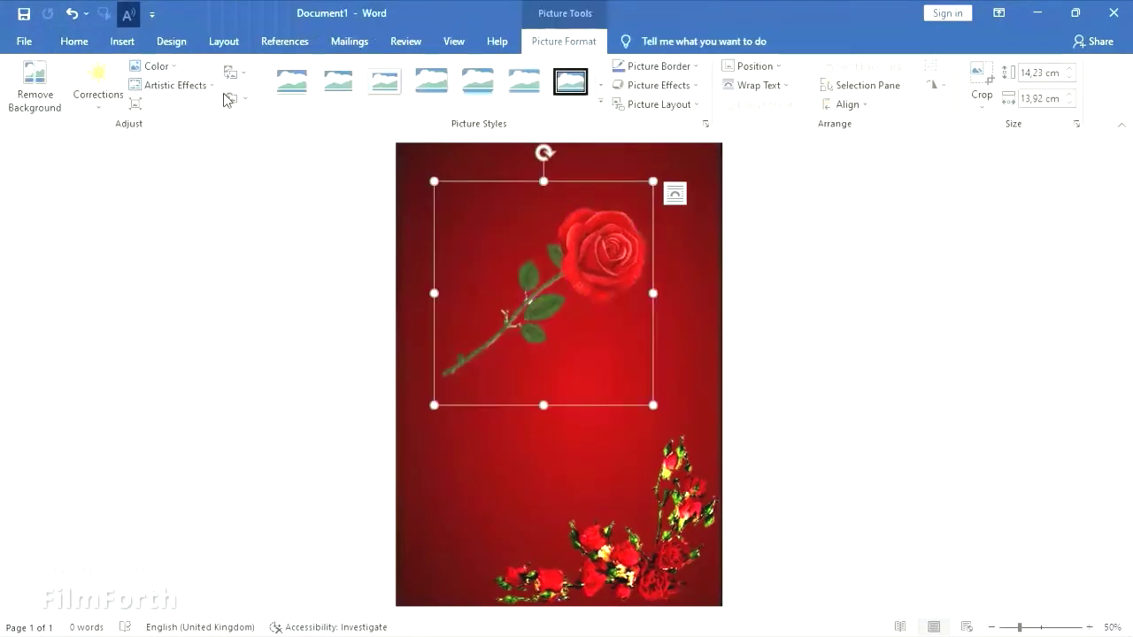
left_click(98, 84)
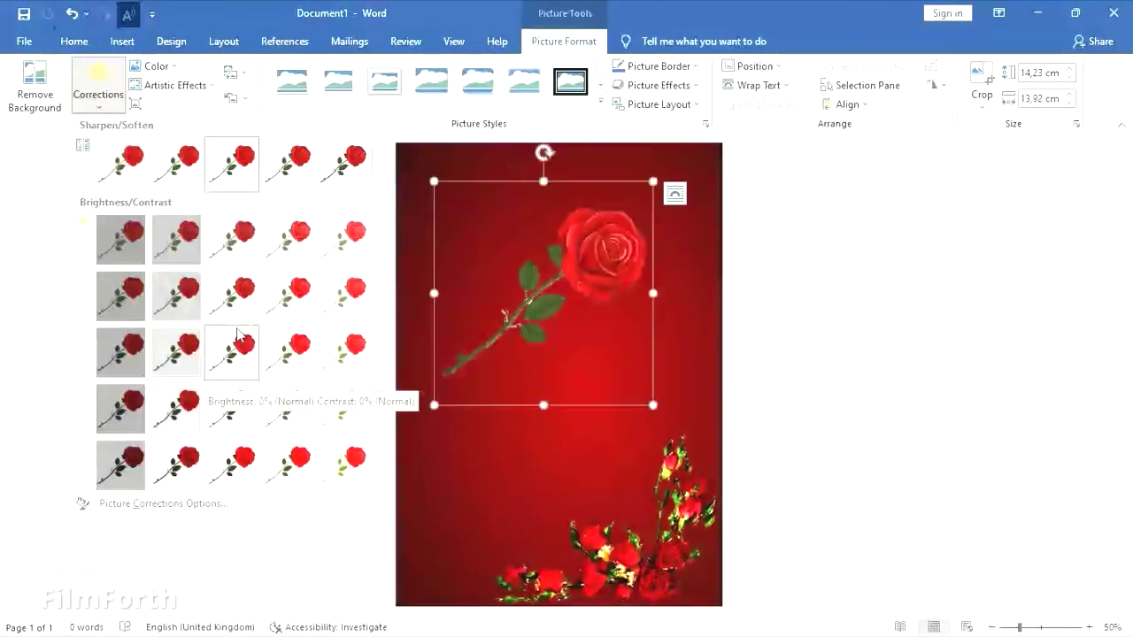
left_click(235, 418)
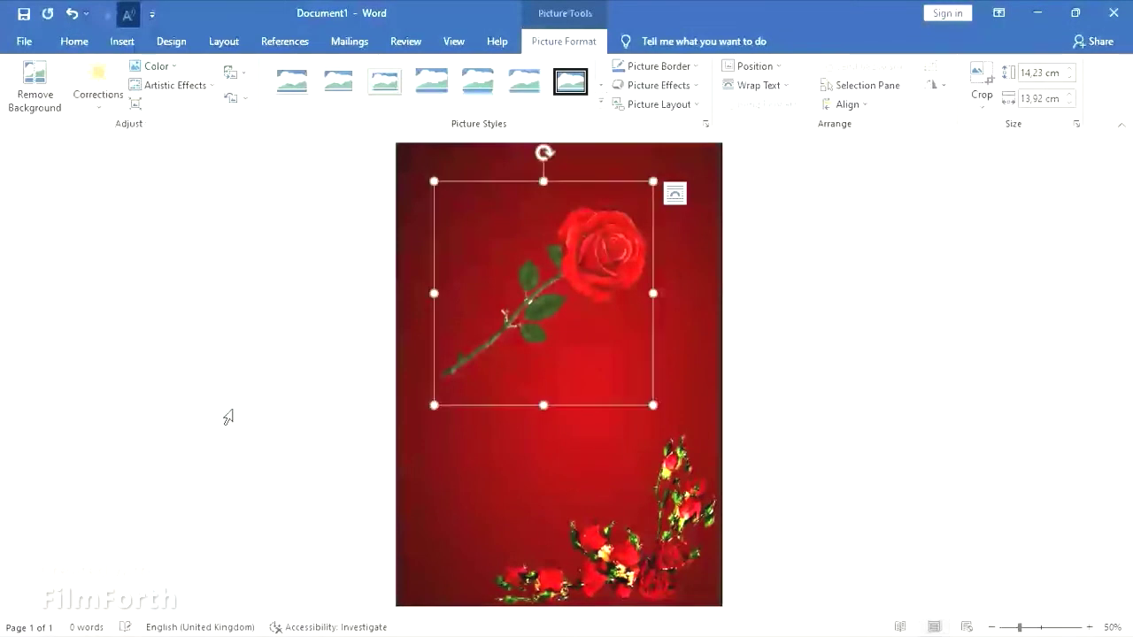
Refine the removal, keeping the middle leaf, lower leaf and stem while removing stray bits.
left_click(35, 89)
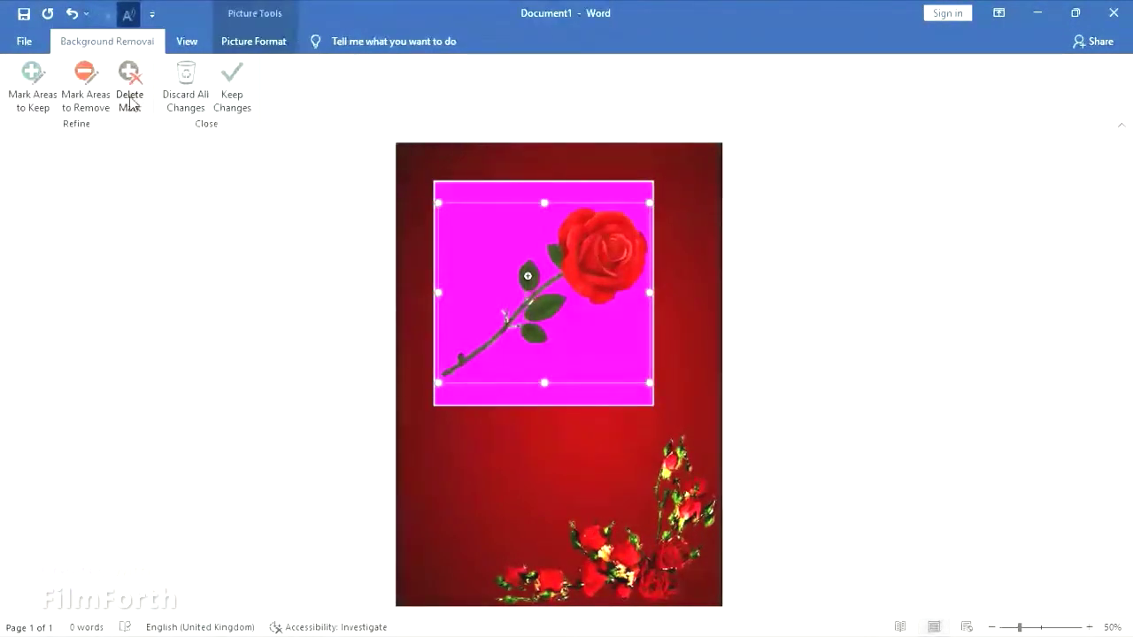
left_click(85, 84)
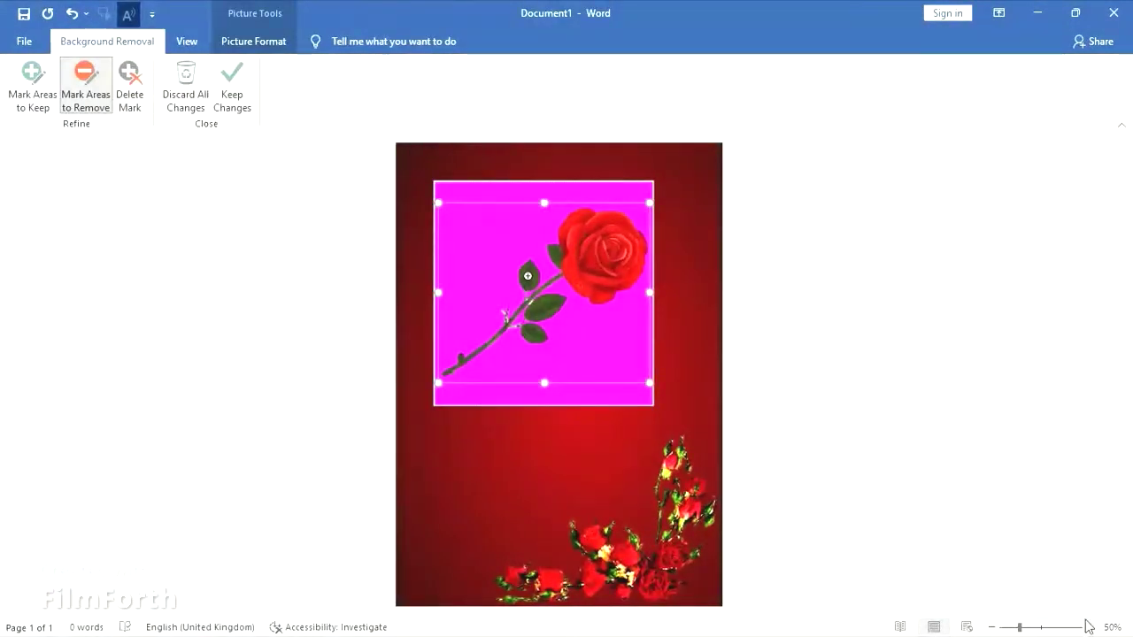
scroll(1089, 627, "up", 7)
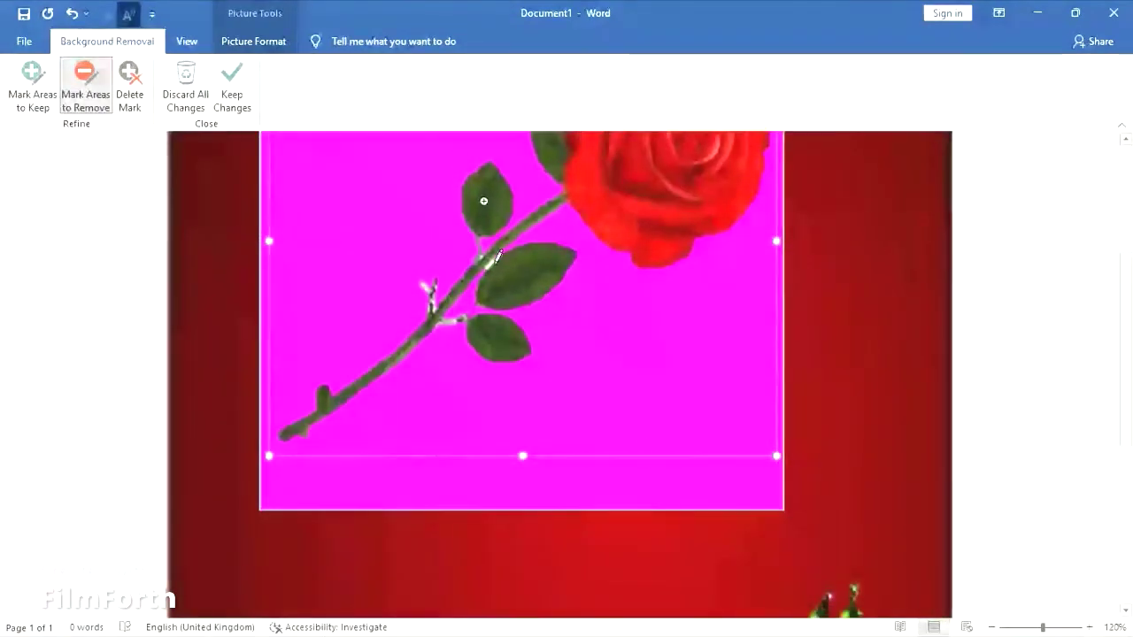
left_click_drag(496, 257, 489, 260)
left_click(480, 255)
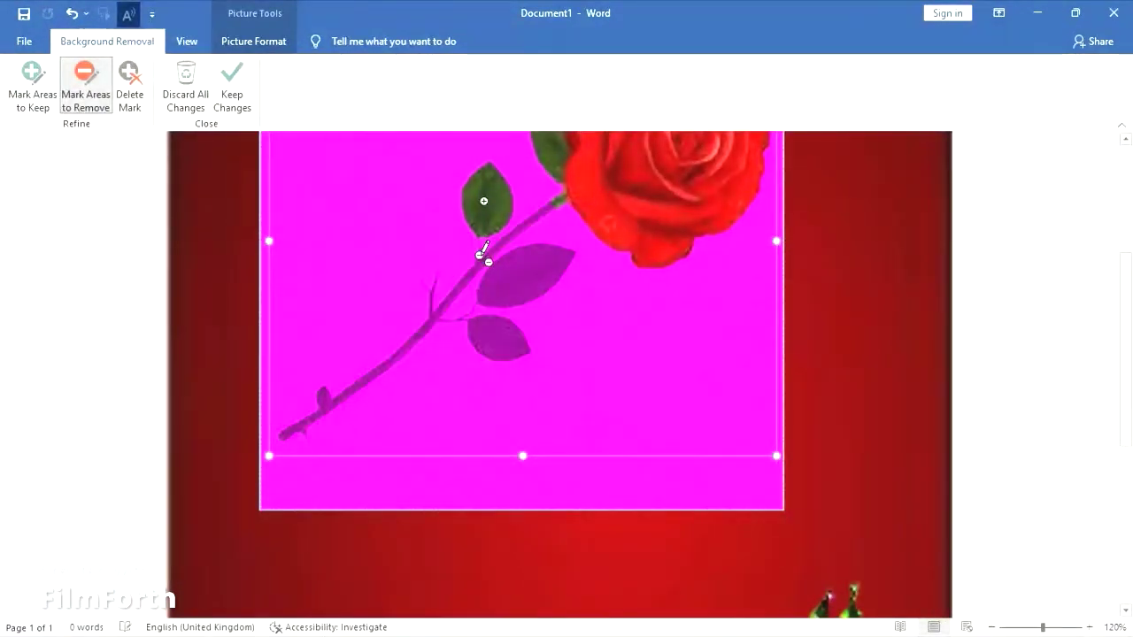
left_click(33, 88)
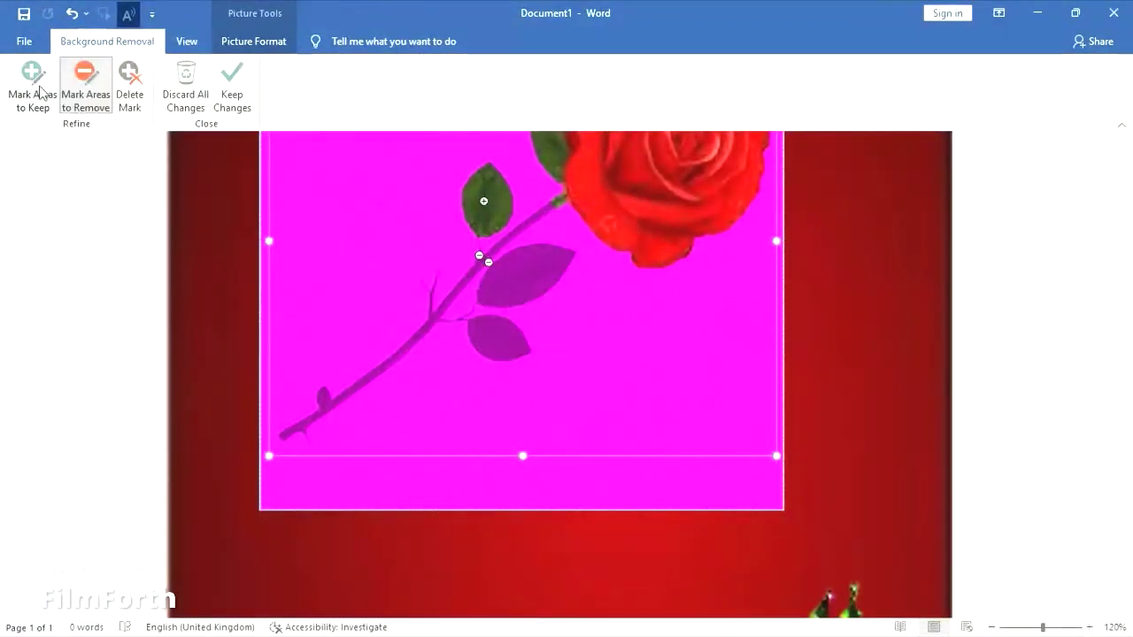
left_click(523, 270)
left_click(500, 329)
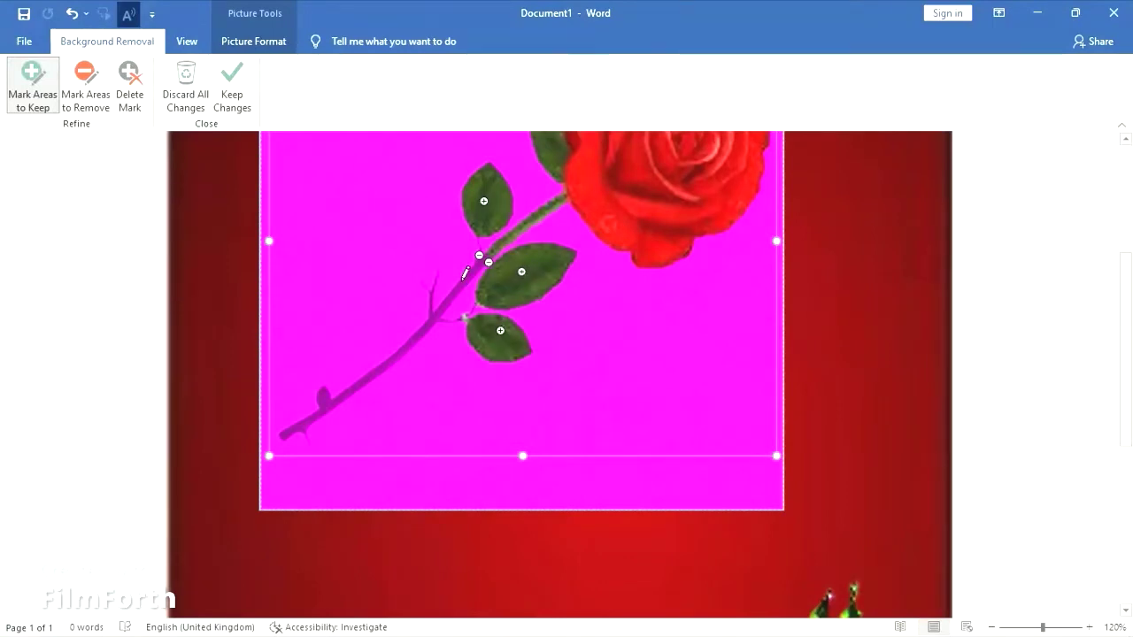
left_click(465, 277)
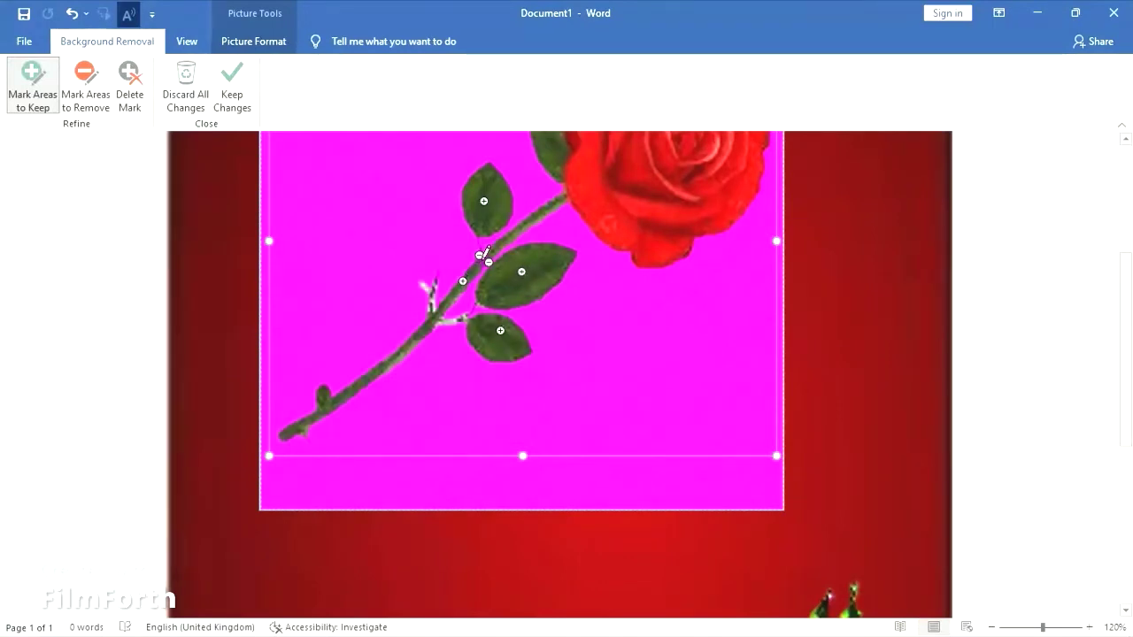
left_click(85, 85)
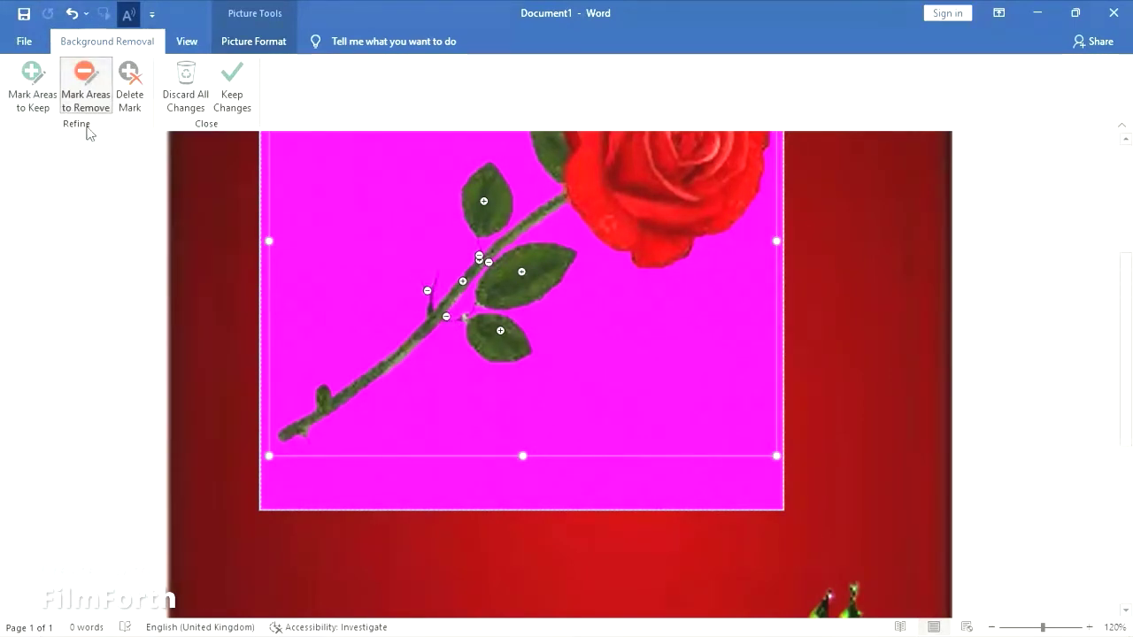
left_click(232, 89)
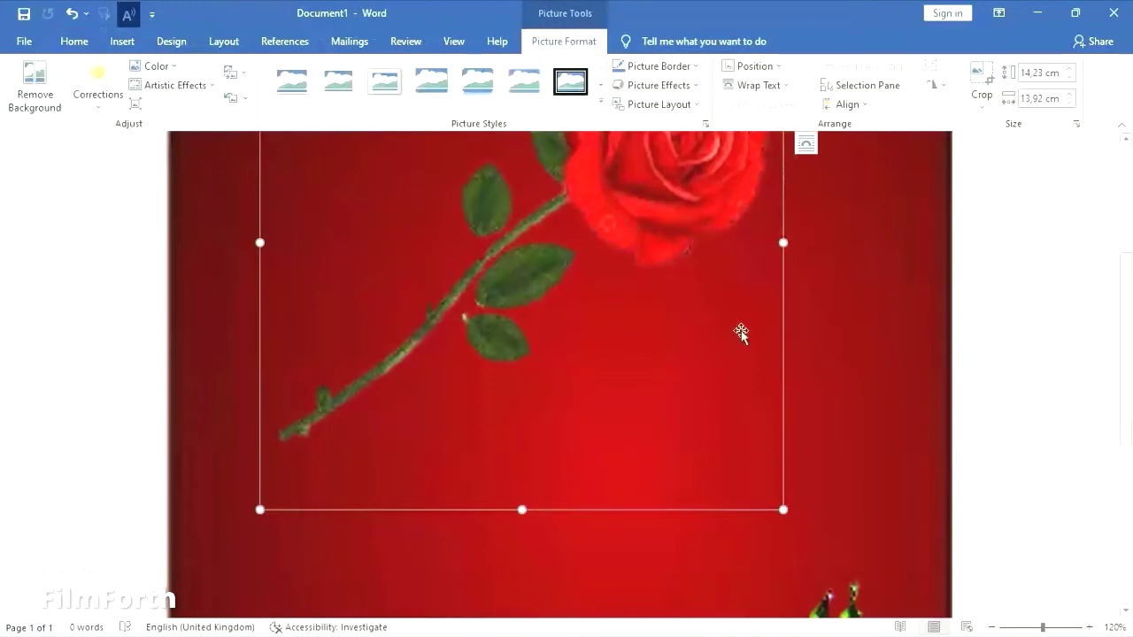
Apply a colour saturation and tone preset to the single rose picture.
left_click(992, 628)
left_click(992, 627)
left_click(994, 629)
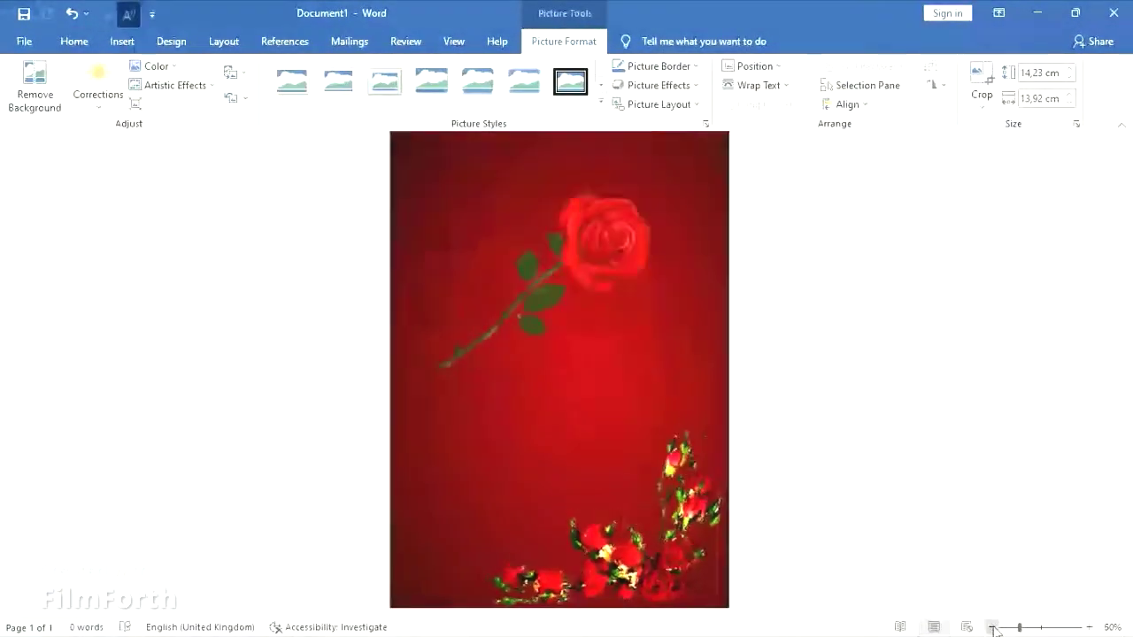
left_click(562, 328)
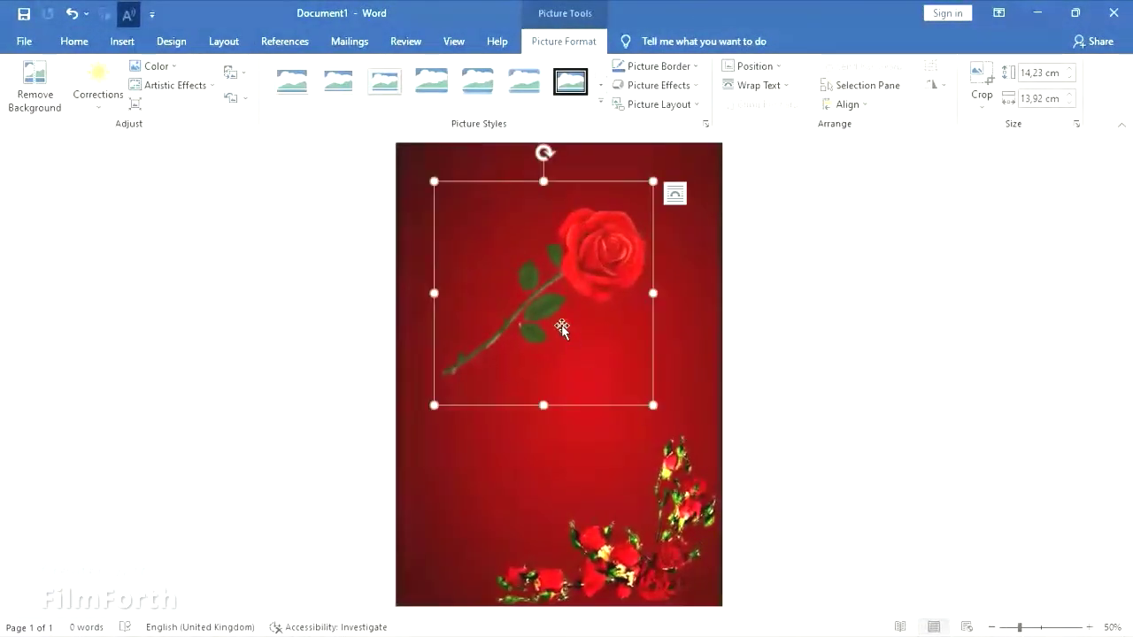
left_click(98, 80)
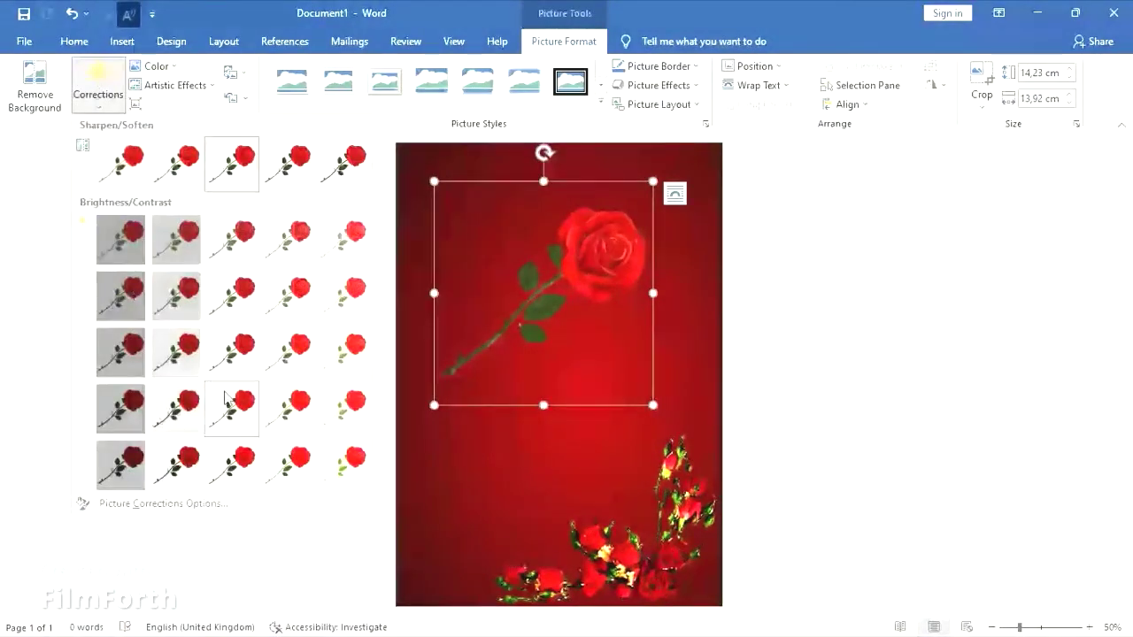
left_click(152, 66)
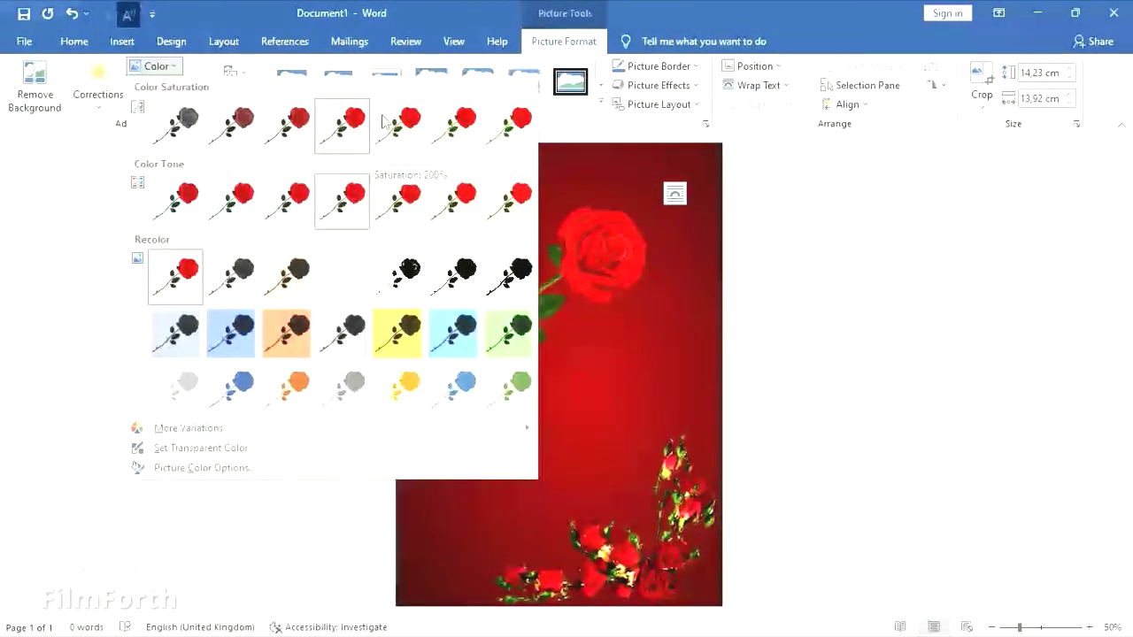
left_click(395, 130)
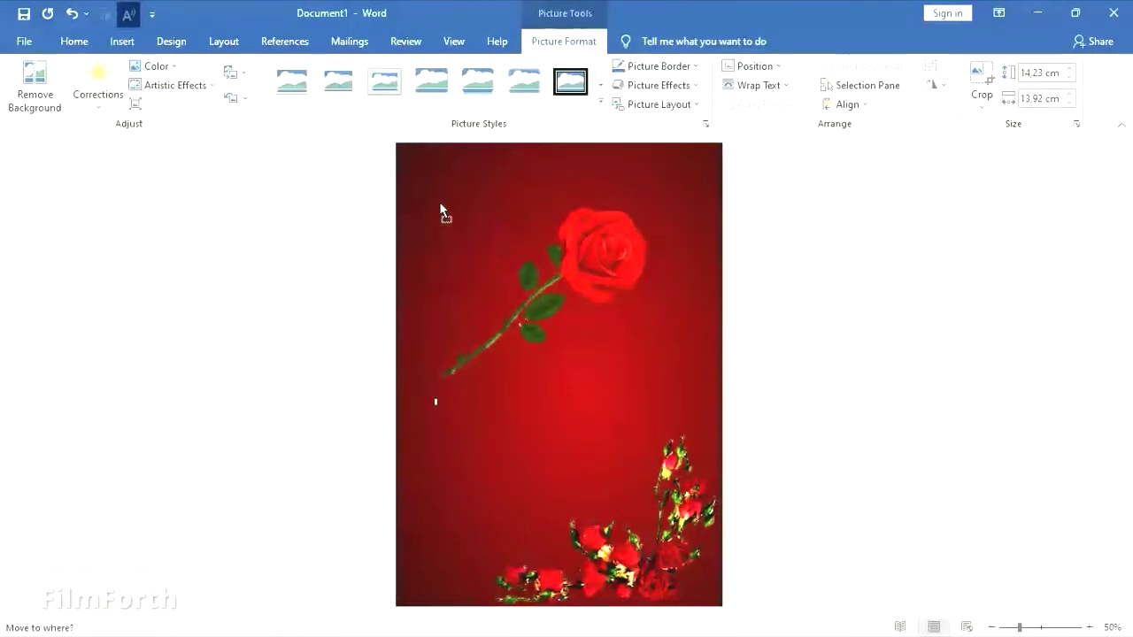
Place the rose in the top-left corner, enlarged and tilted about 20° clockwise.
left_click(675, 193)
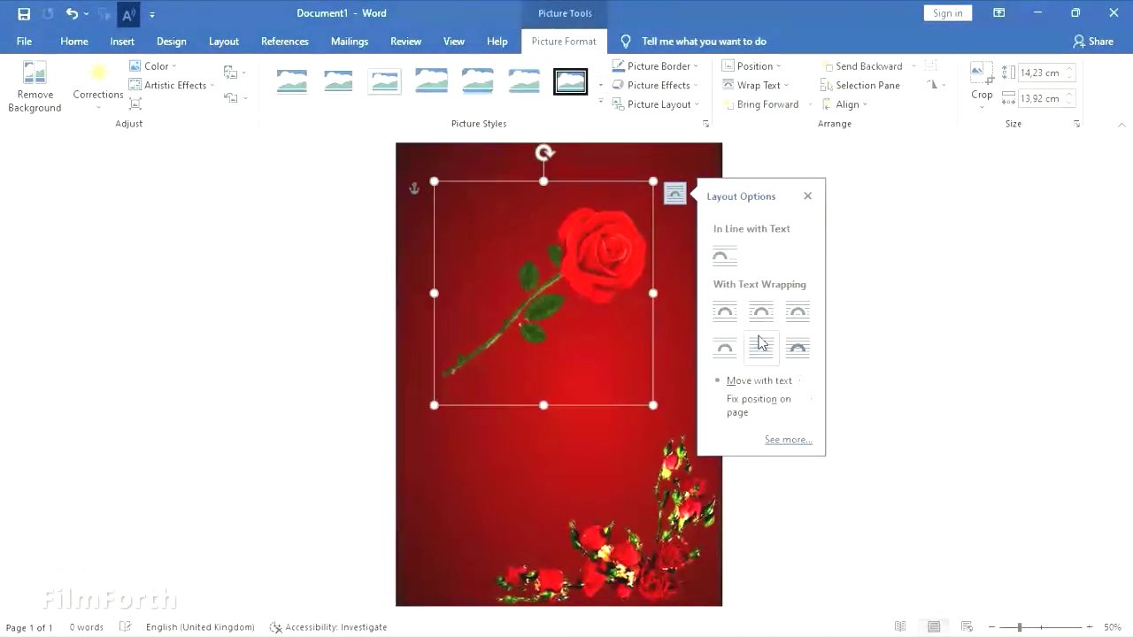
left_click_drag(623, 266, 585, 221)
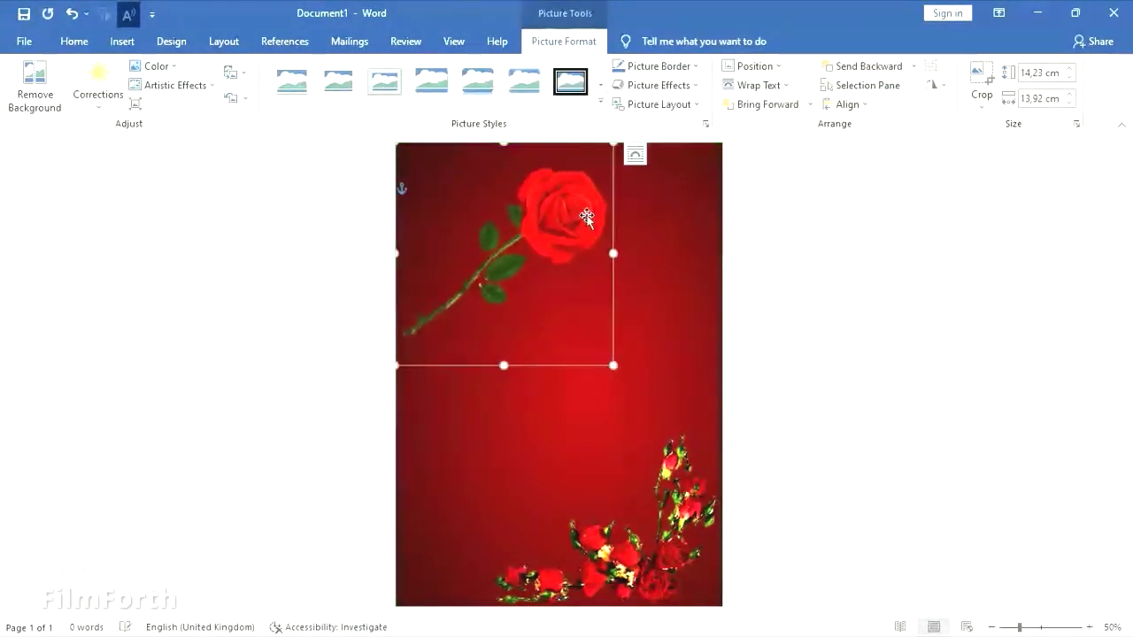
left_click_drag(613, 364, 550, 301)
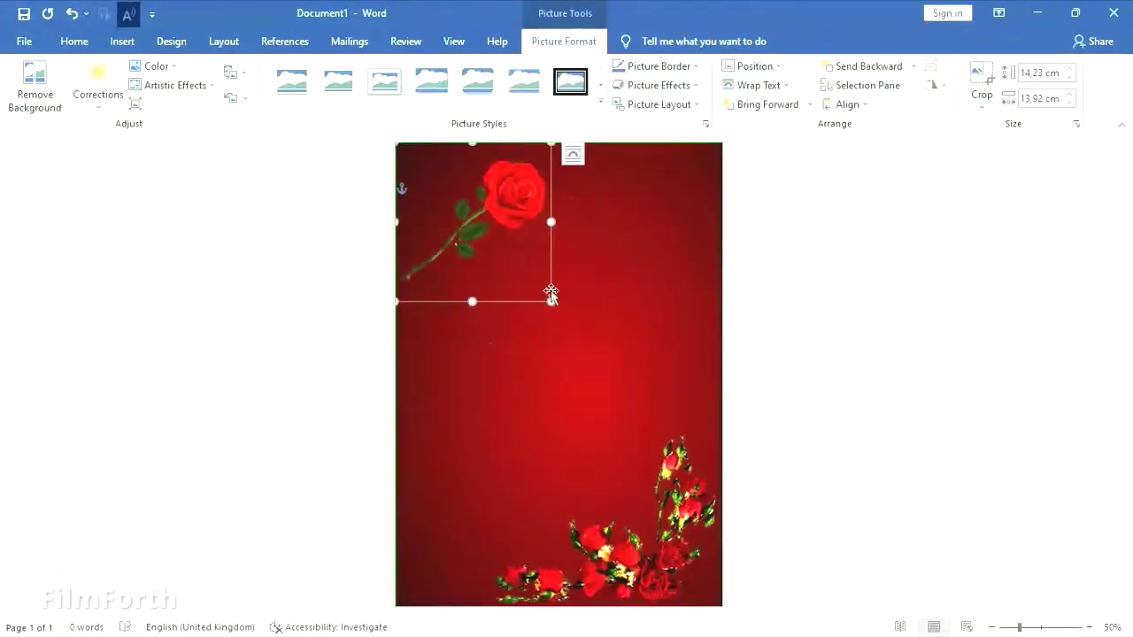
left_click_drag(502, 201, 503, 239)
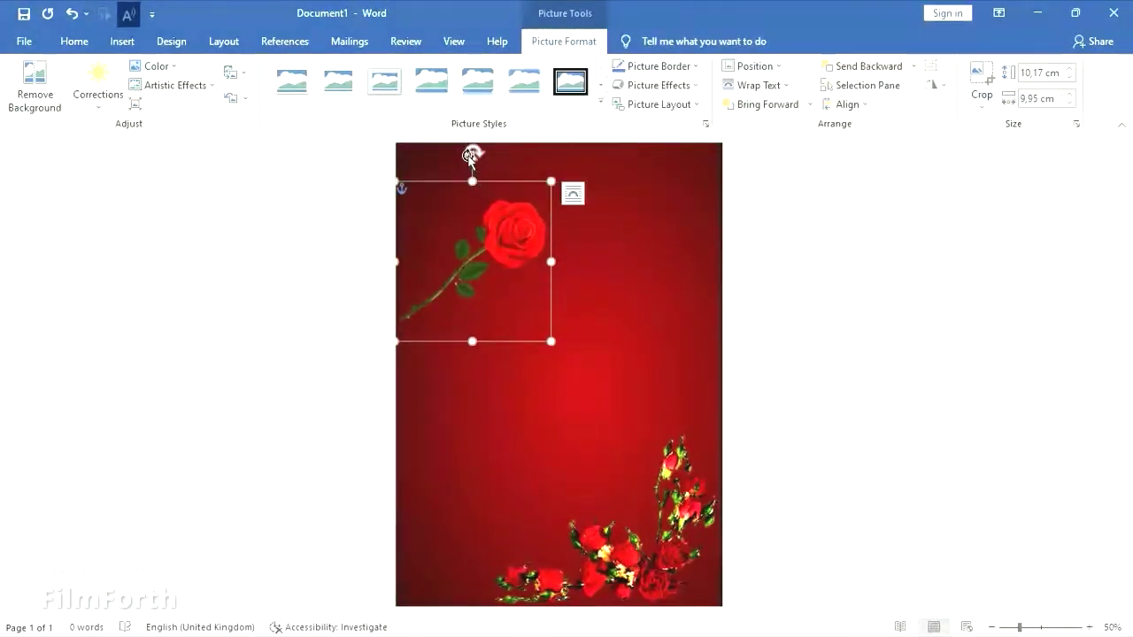
left_click_drag(470, 155, 444, 154)
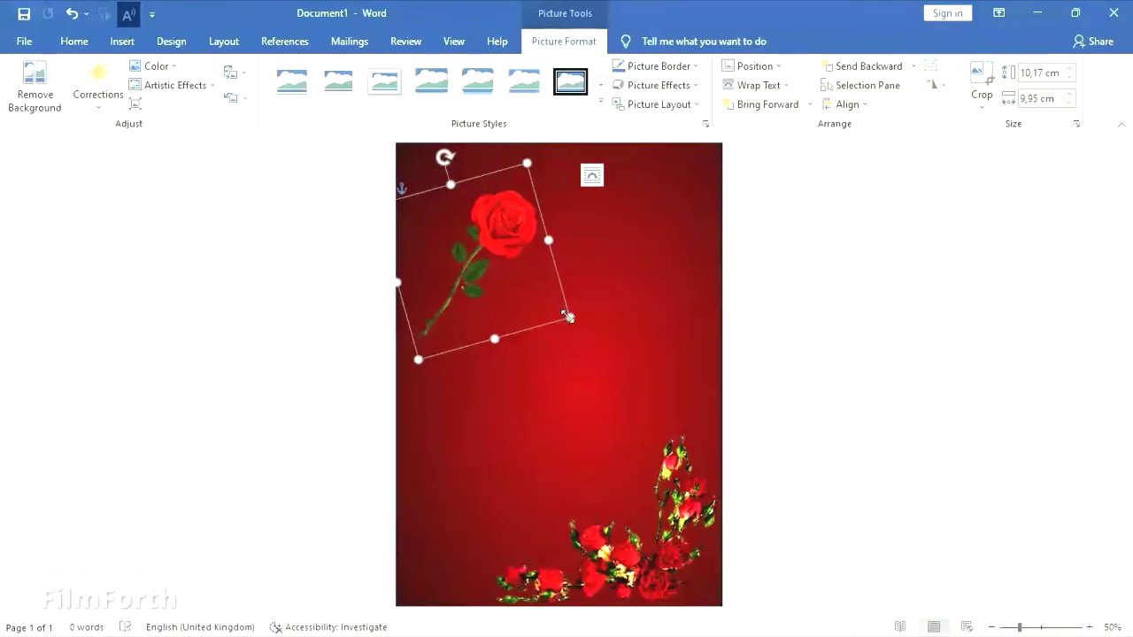
left_click_drag(567, 316, 611, 335)
left_click_drag(523, 245, 491, 227)
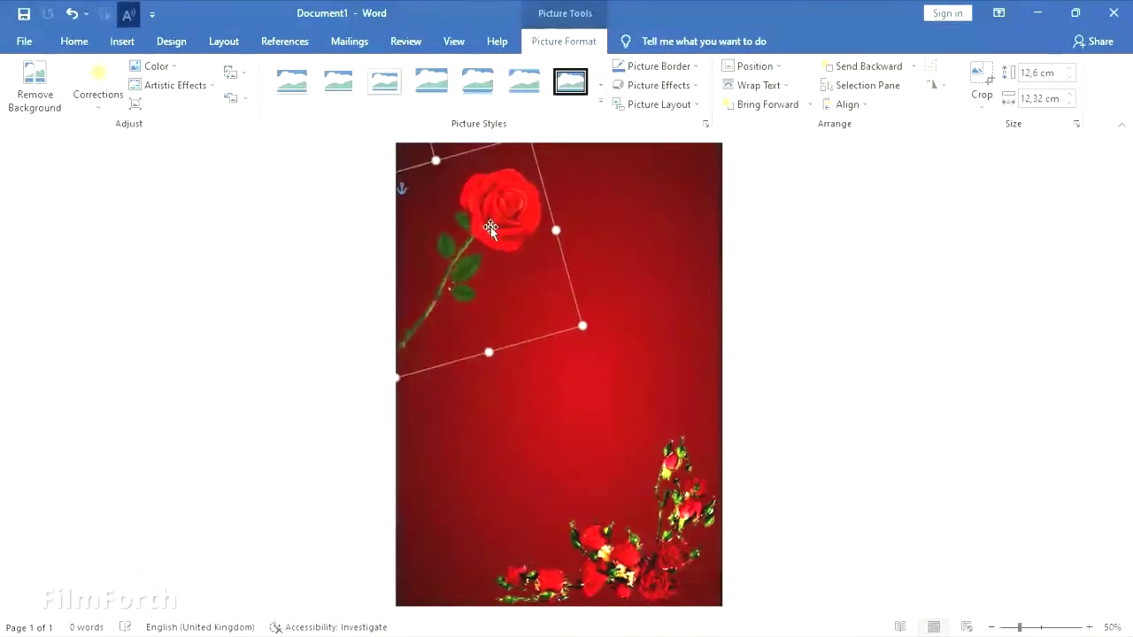
left_click_drag(583, 326, 588, 333)
left_click_drag(524, 216, 536, 205)
left_click(530, 425)
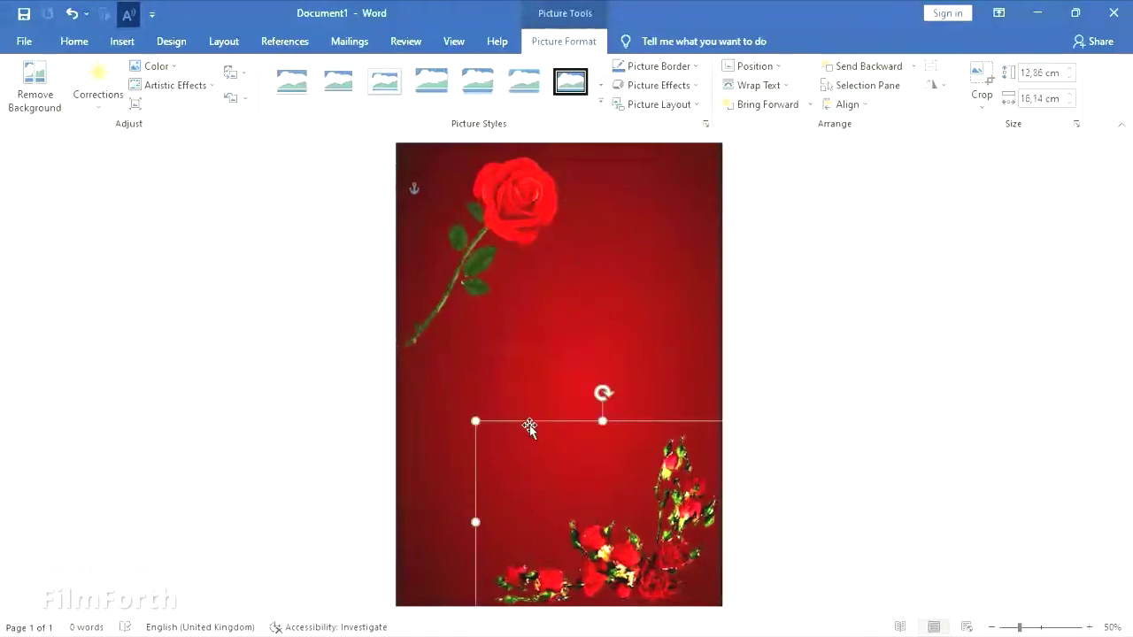
left_click(632, 329)
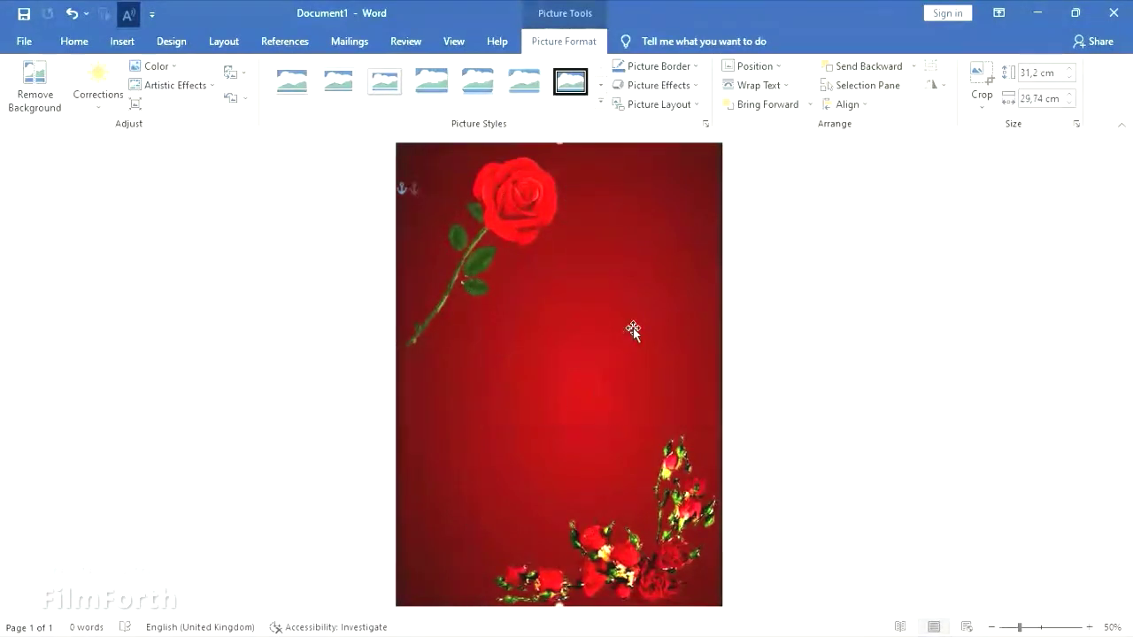
Insert the Ring picture and enlarge it to about 15.72 × 15.72 cm.
left_click(116, 47)
left_click(183, 104)
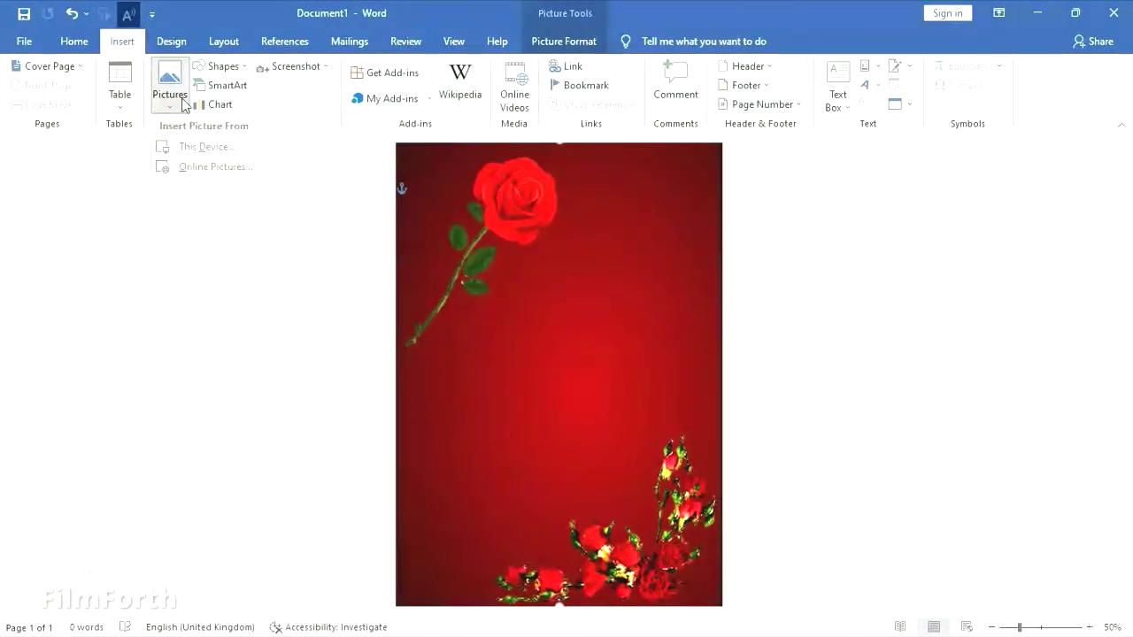
left_click(202, 147)
left_click_drag(552, 112, 571, 221)
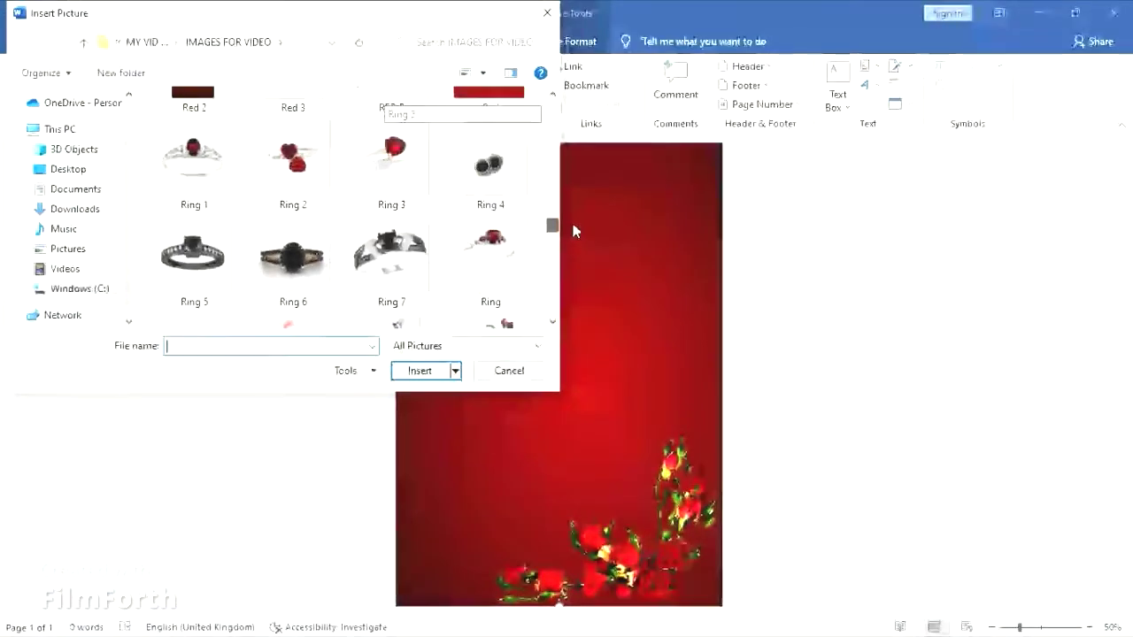
double_click(486, 241)
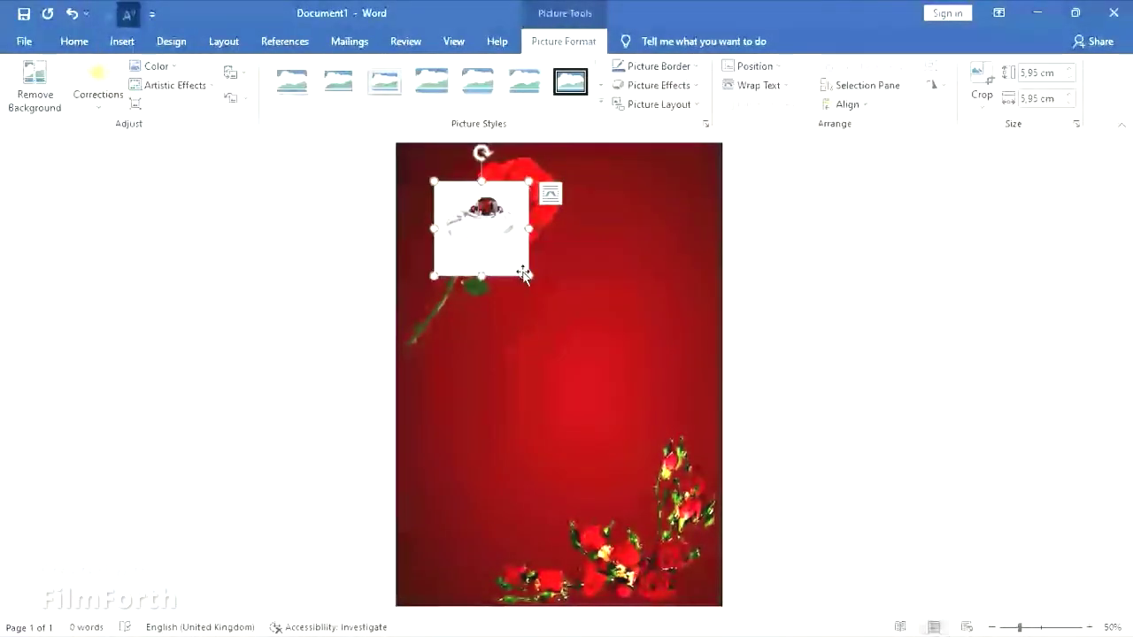
left_click_drag(528, 275, 681, 428)
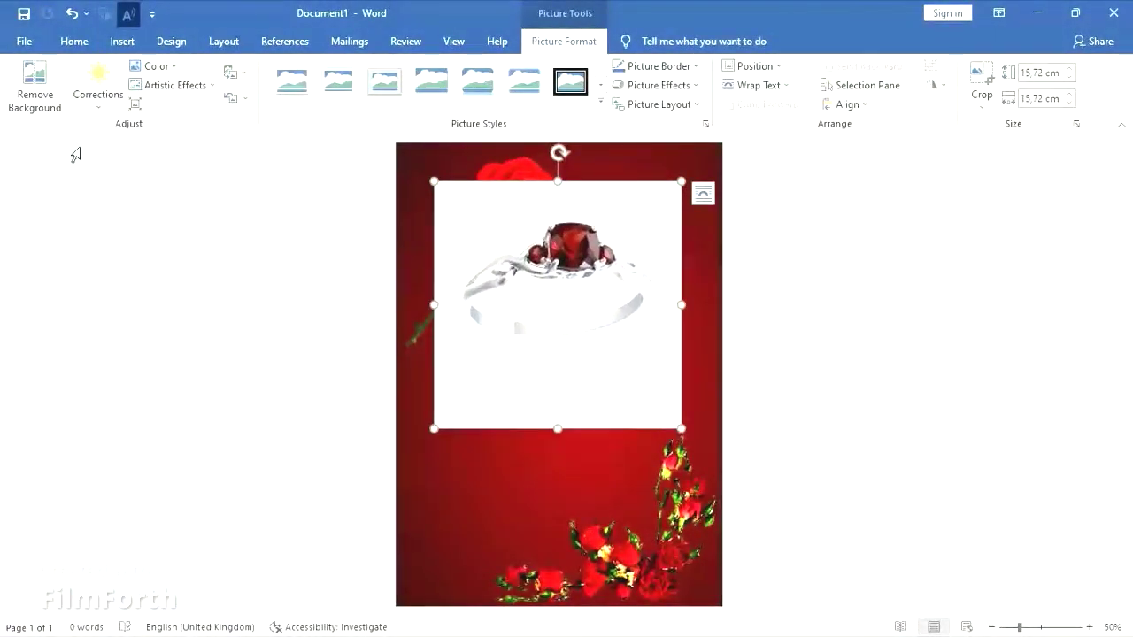
Start background removal on the ring picture, zoom in, and undo a stray removal mark.
left_click(59, 97)
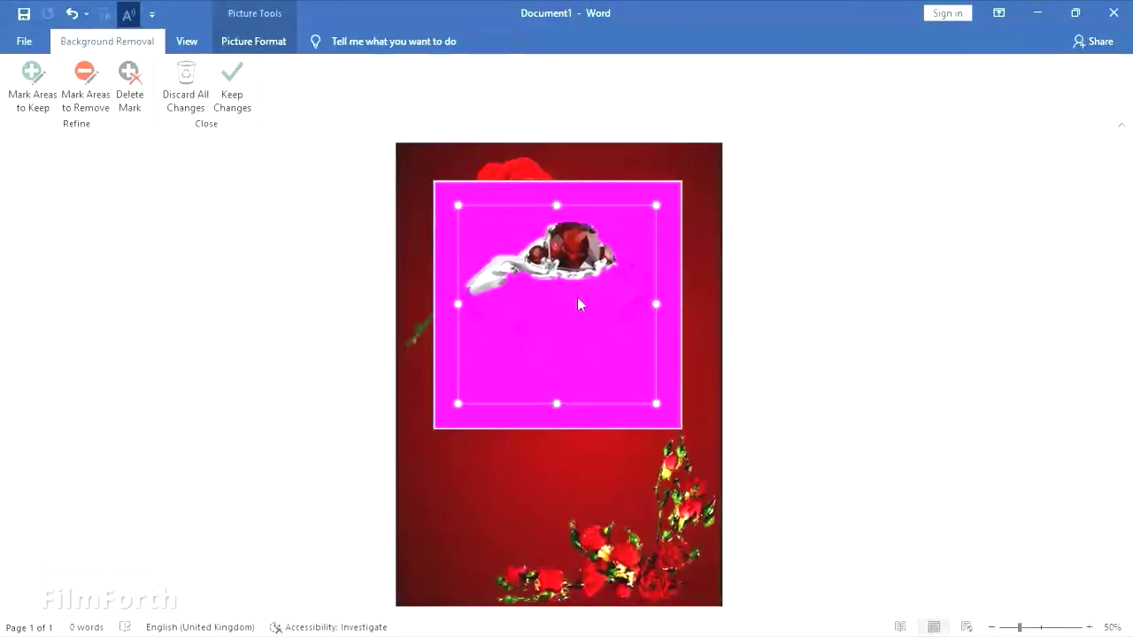
left_click(104, 85)
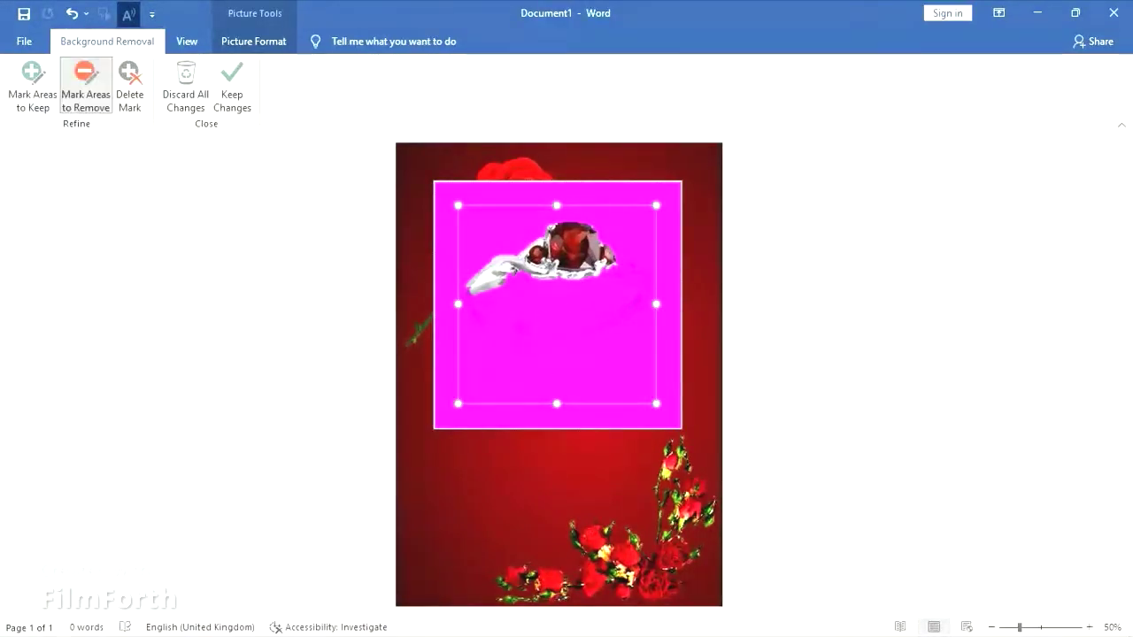
left_click(1090, 627)
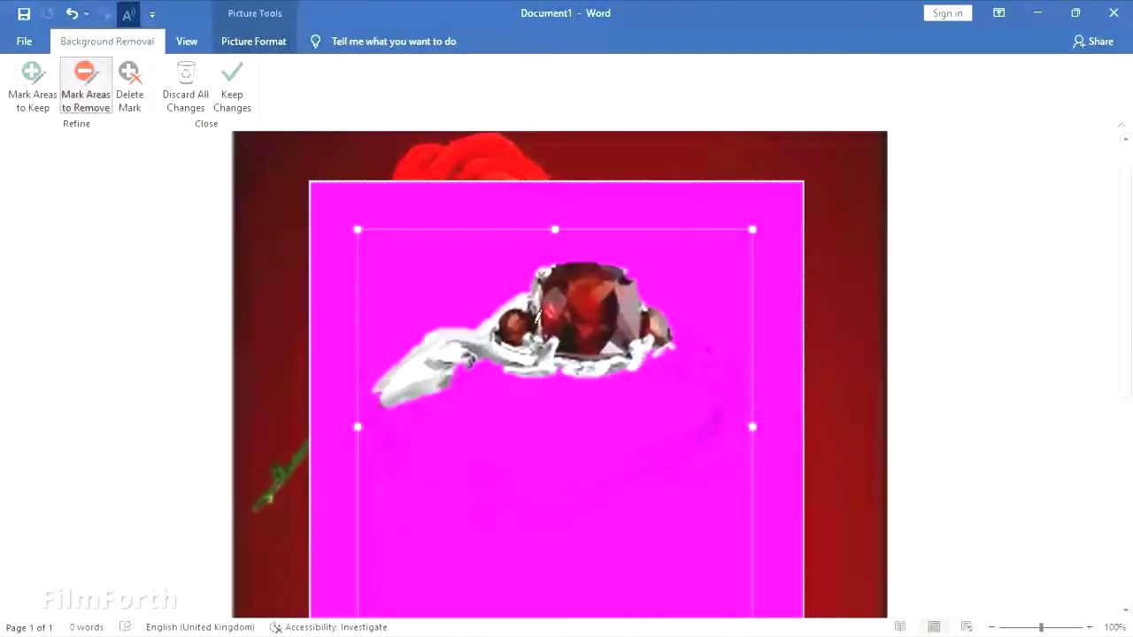
left_click(373, 401)
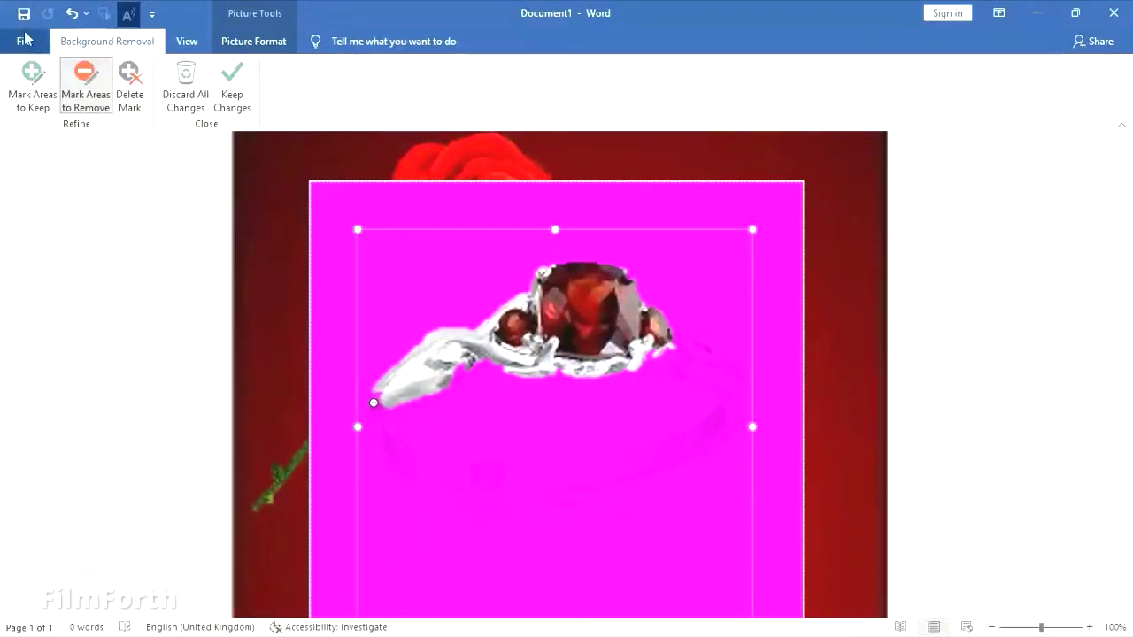
left_click(70, 13)
Mark the ring's lower band and left band as areas to keep.
left_click(31, 85)
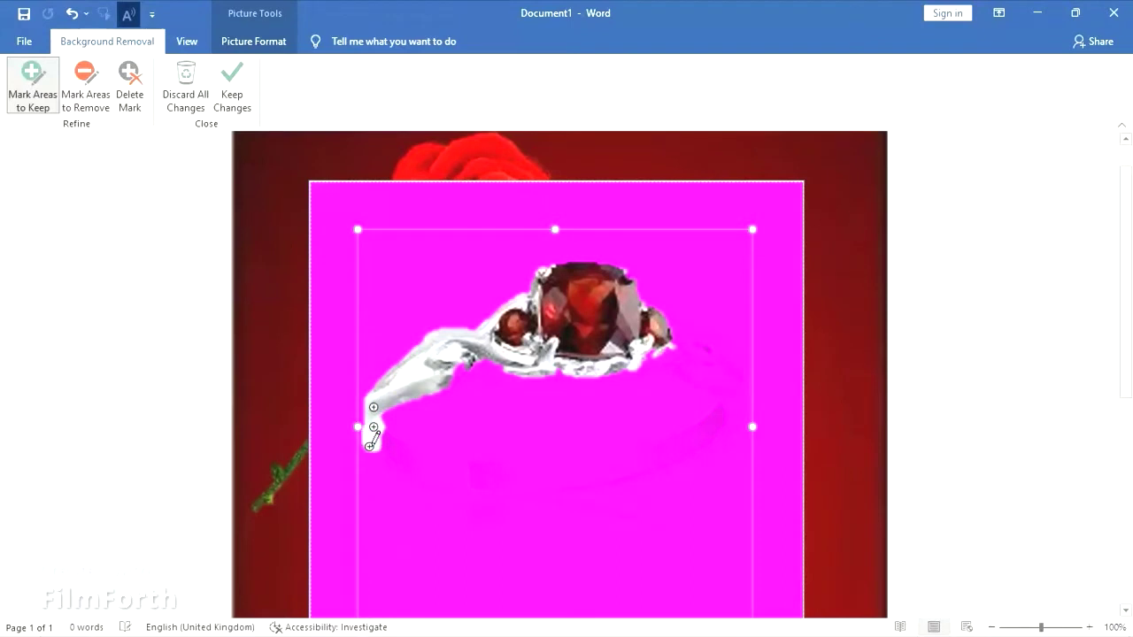
left_click(390, 456)
left_click(409, 470)
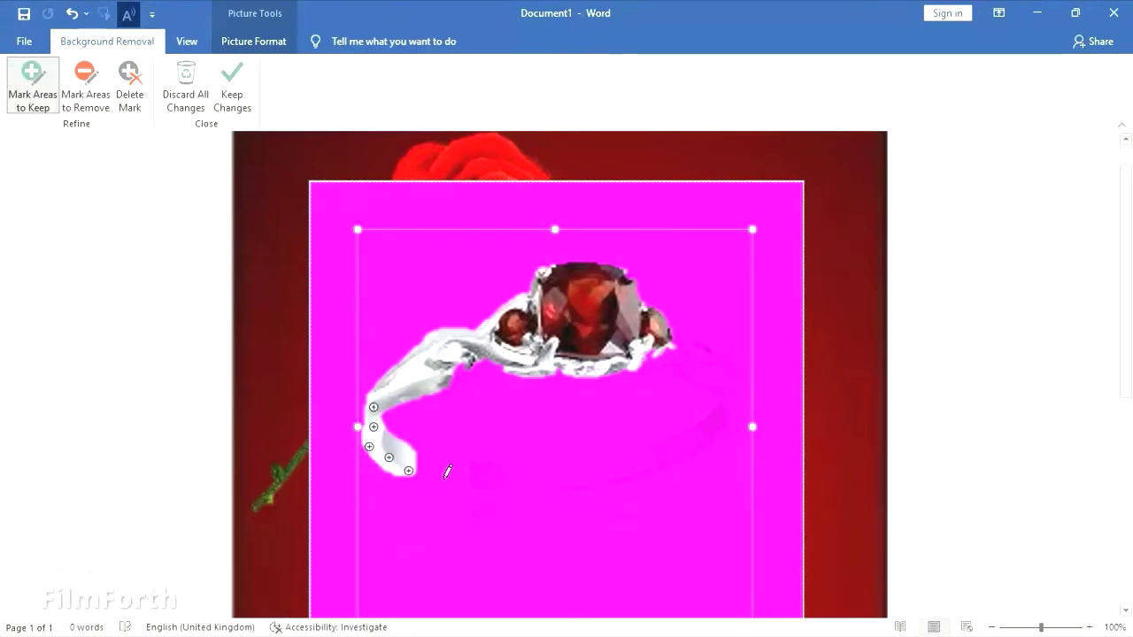
left_click(427, 470)
left_click(457, 470)
left_click(477, 474)
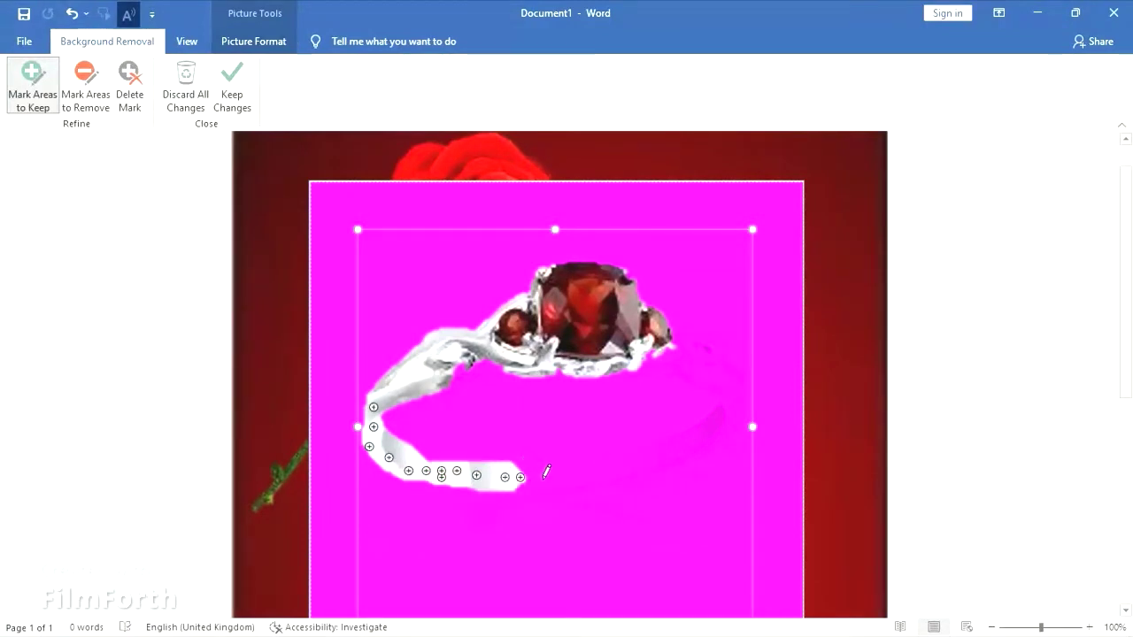
left_click(457, 386)
left_click(407, 403)
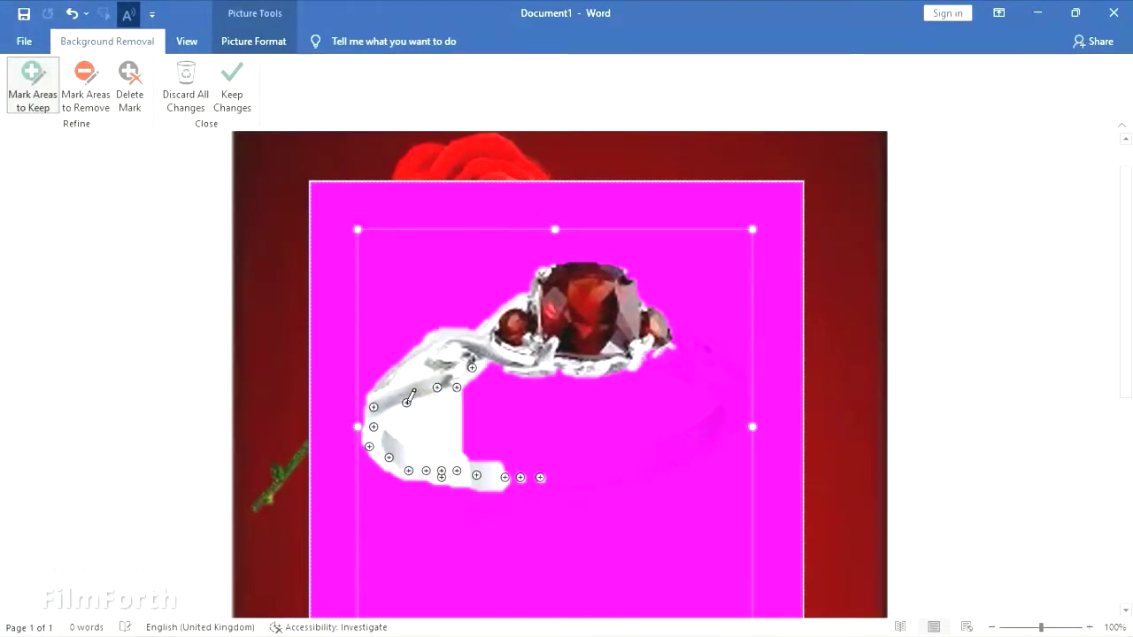
Mark two spots inside the ring for removal and keep another spot on the lower-left band.
left_click(86, 89)
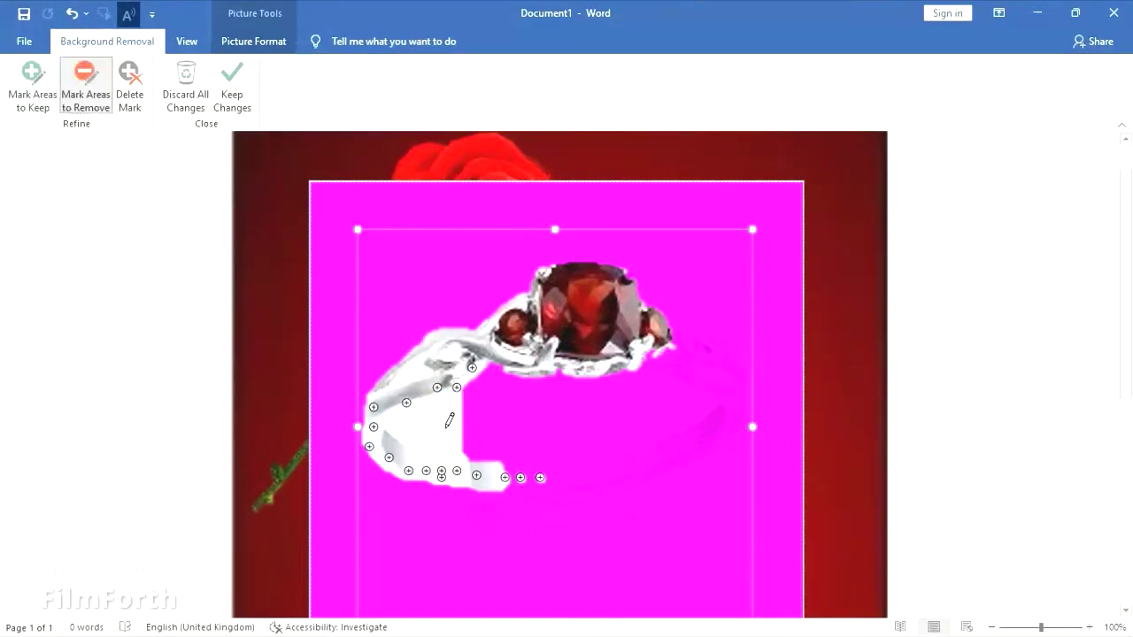
left_click(436, 418)
left_click(50, 103)
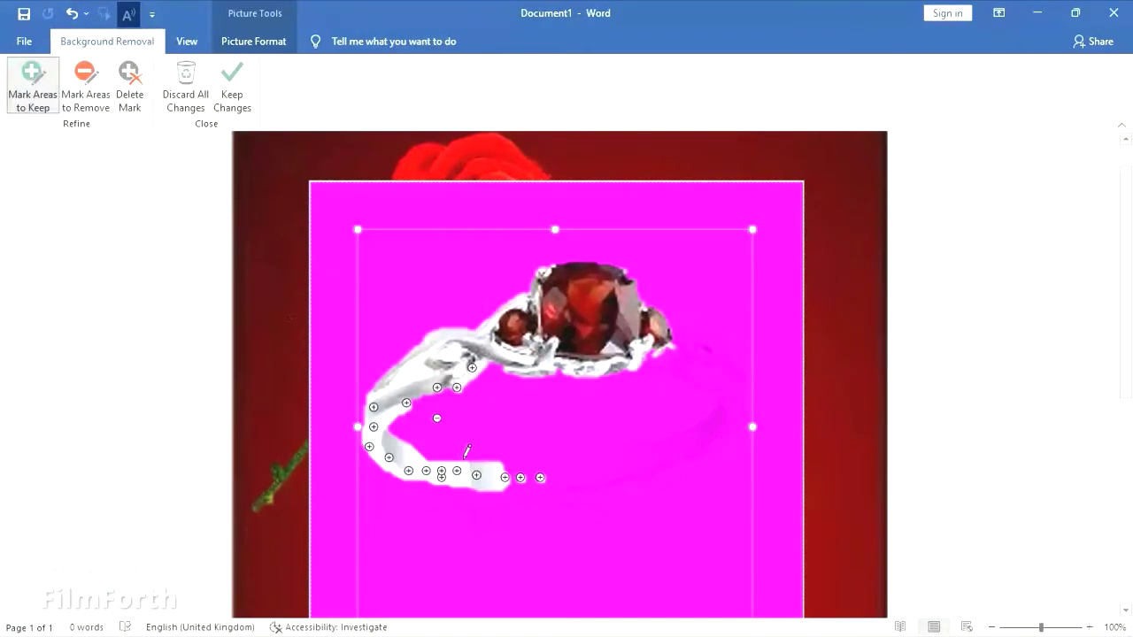
left_click(430, 457)
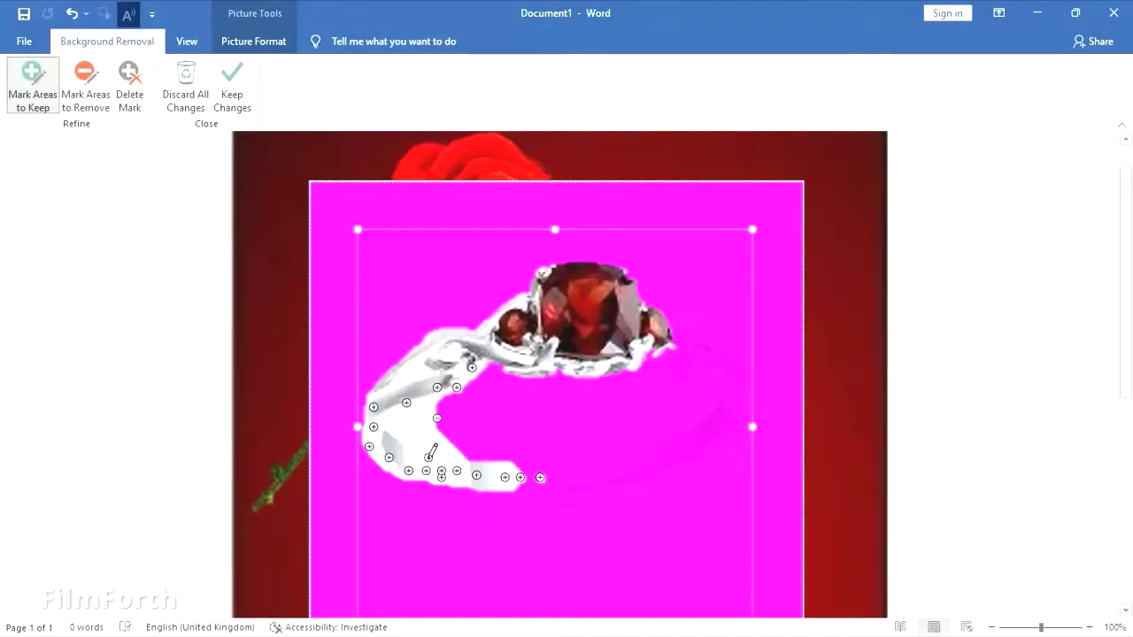
left_click(86, 88)
left_click(418, 423)
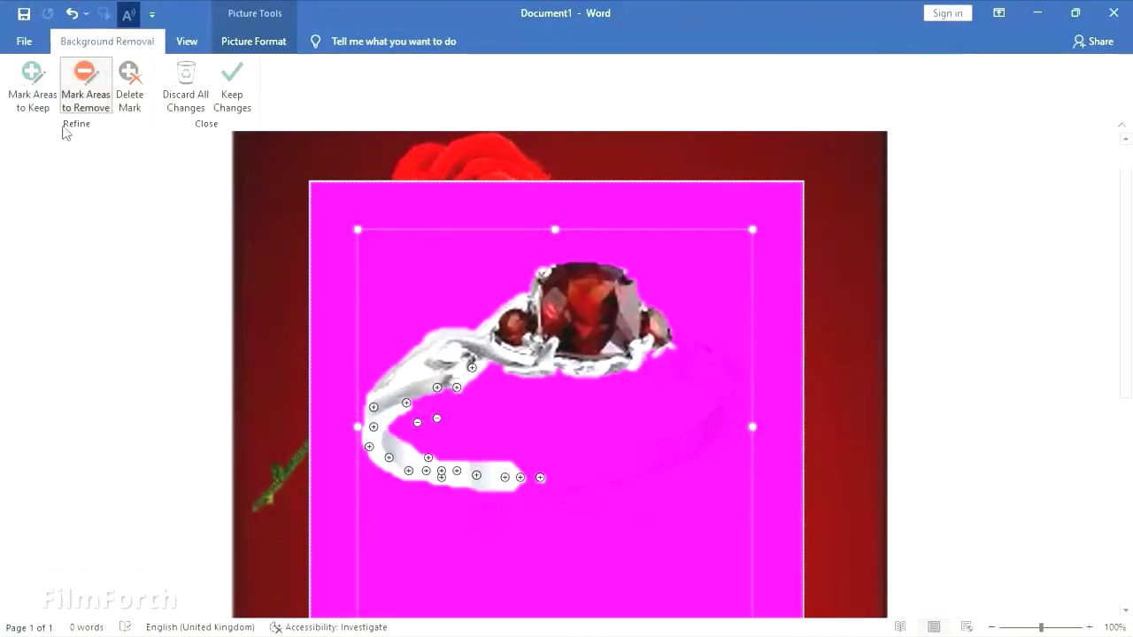
left_click(129, 89)
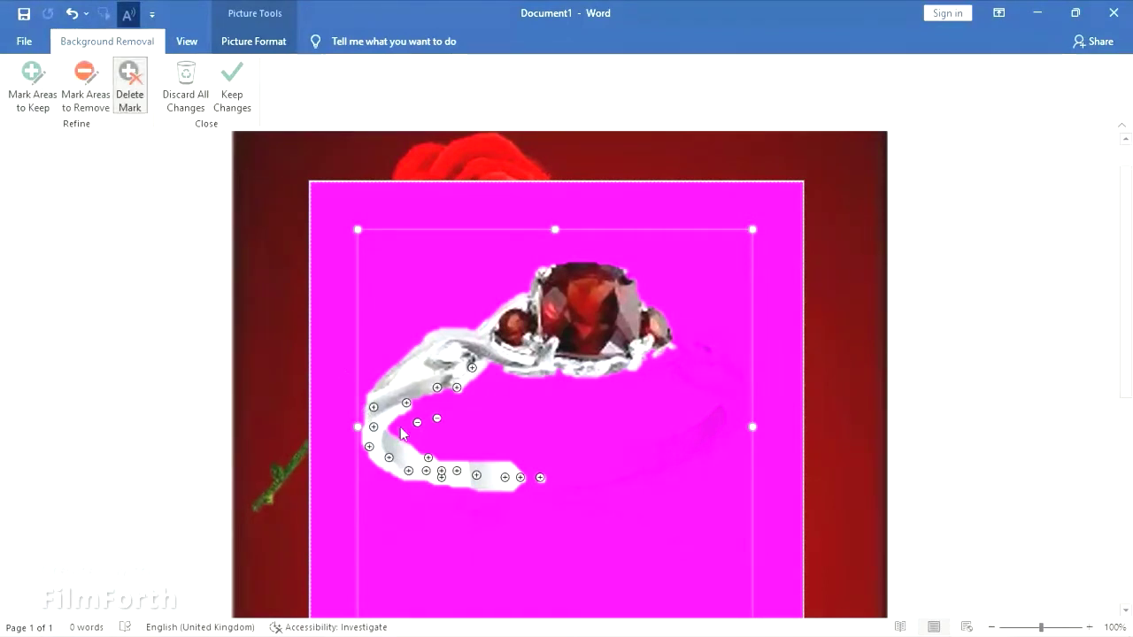
Mark the ring's right tip and right band to keep, joining them to the lower band.
left_click(35, 86)
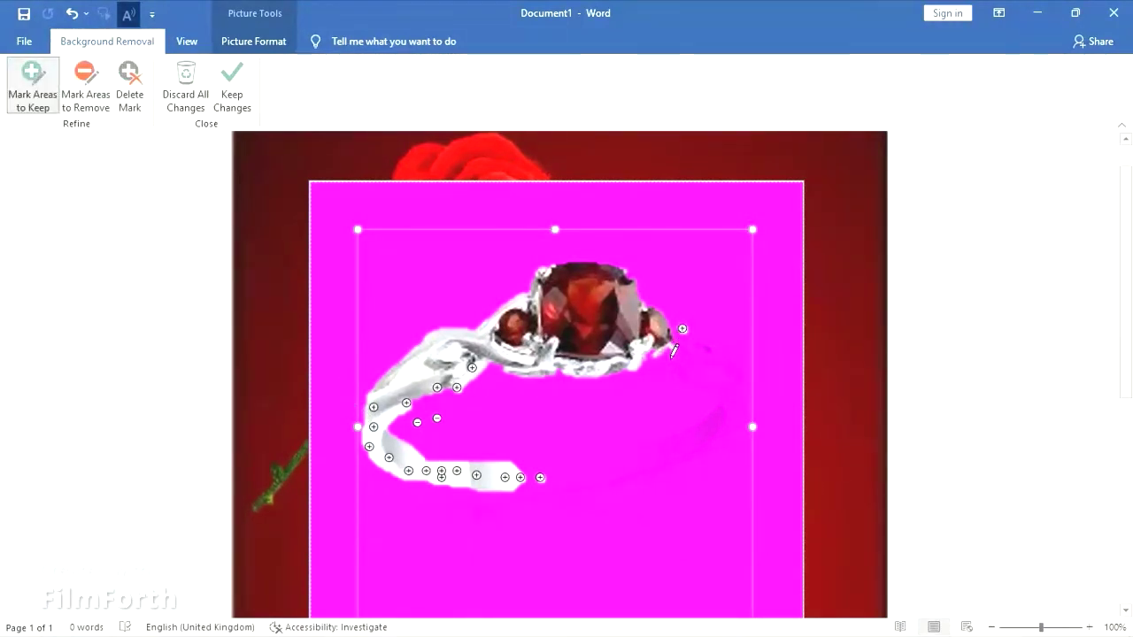
left_click_drag(670, 357, 683, 349)
left_click(722, 352)
left_click(718, 388)
left_click(709, 427)
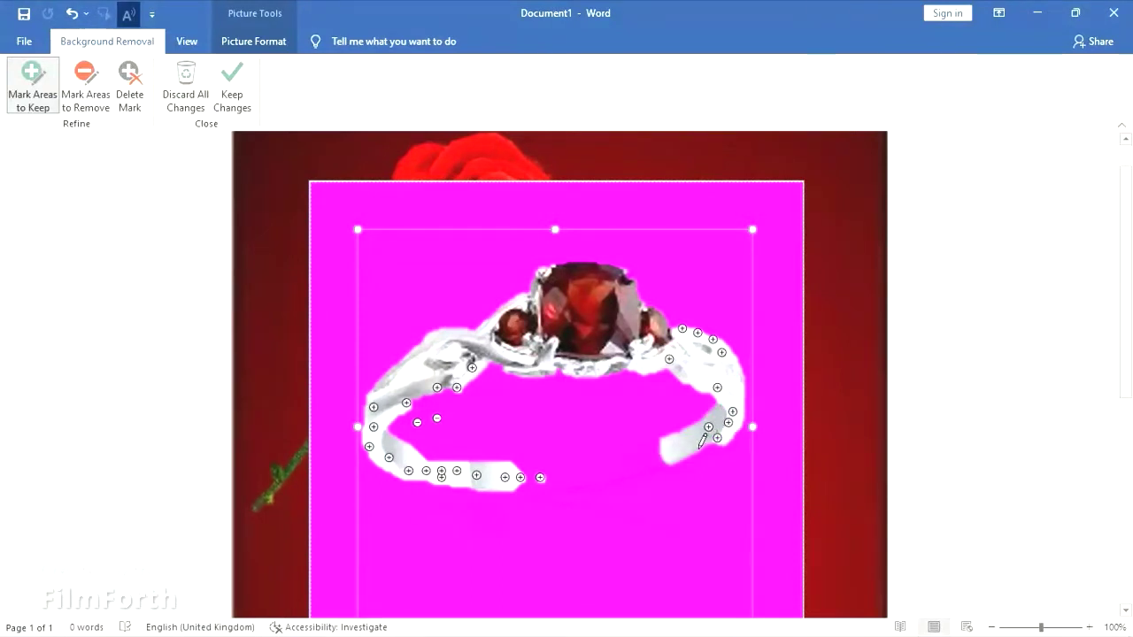
left_click(640, 457)
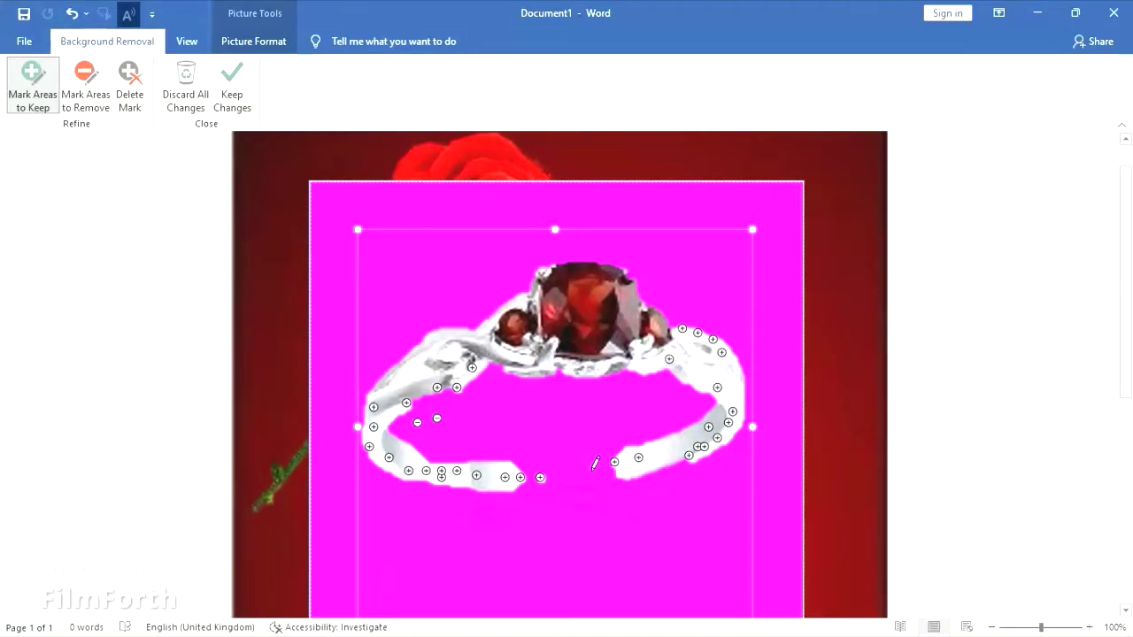
left_click(559, 471)
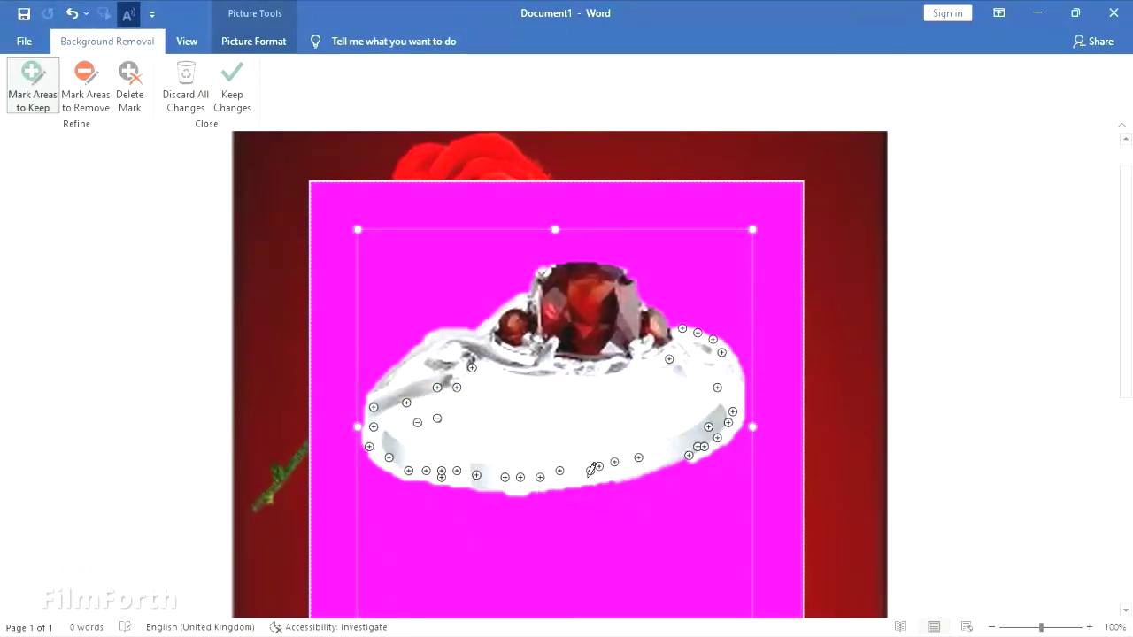
Mark the ring's interior for removal, keep the band below the stone, and apply the removal.
left_click(85, 84)
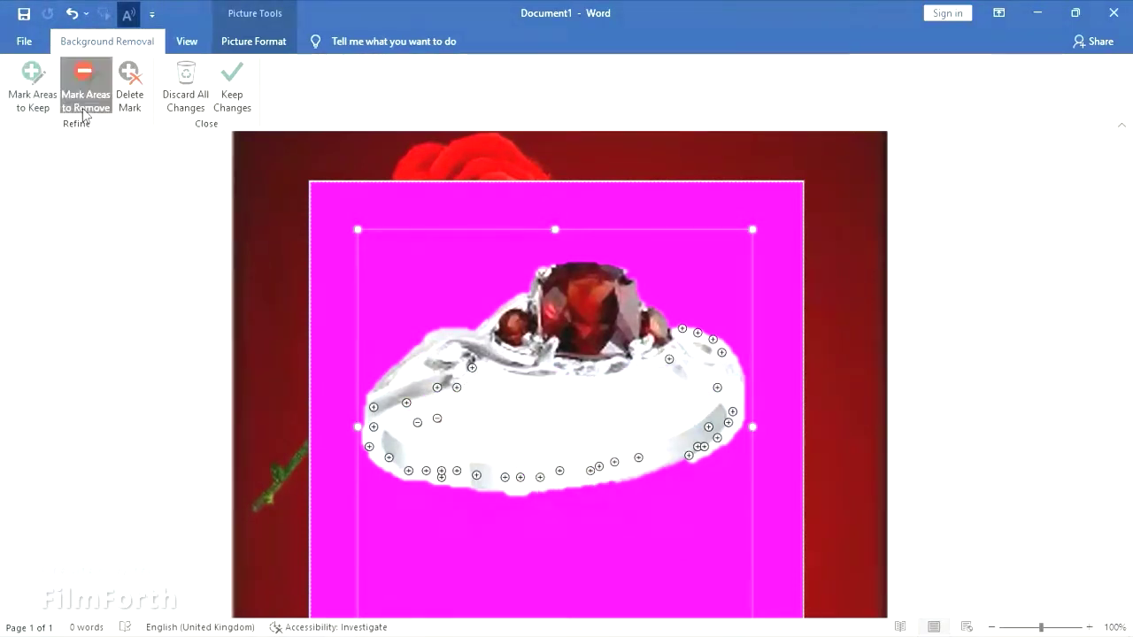
left_click(552, 397)
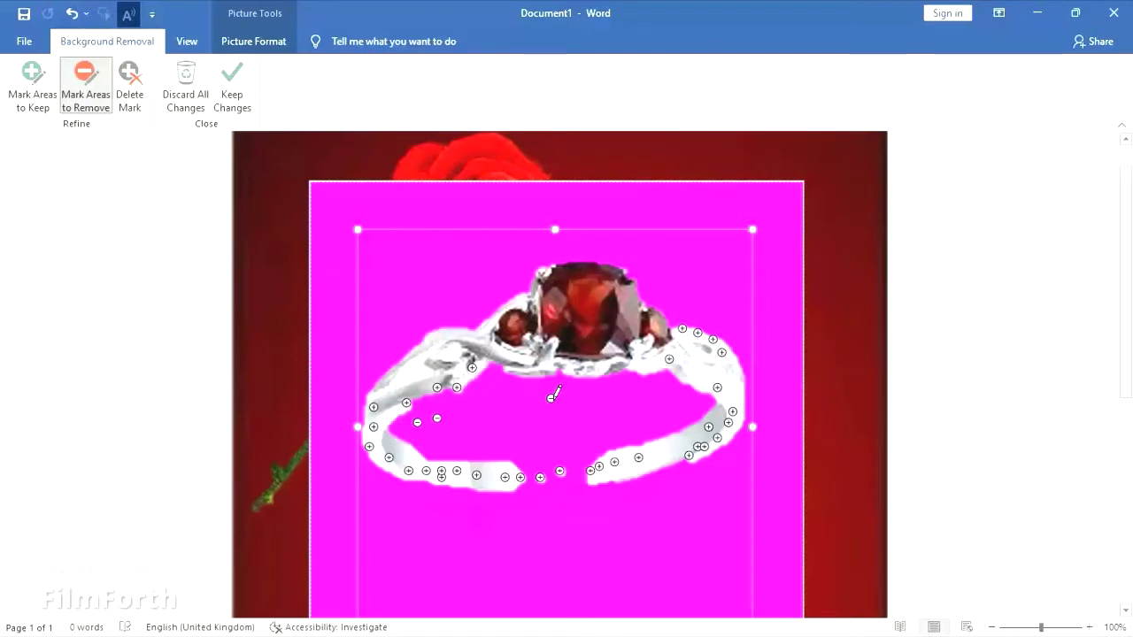
left_click(32, 84)
left_click(560, 470)
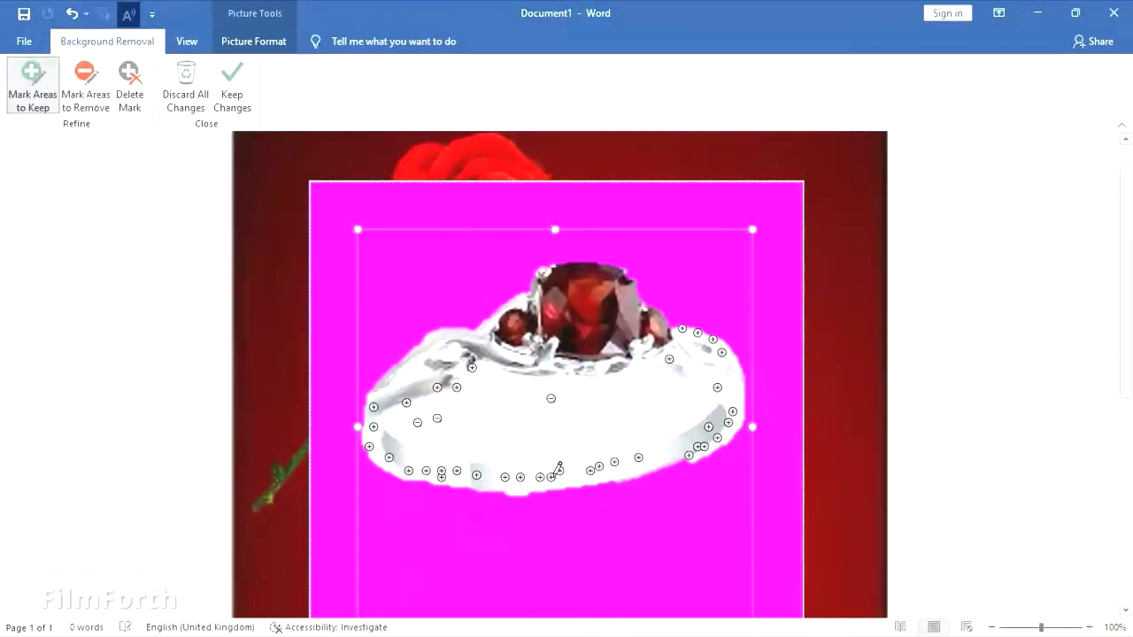
left_click(85, 84)
left_click(560, 427)
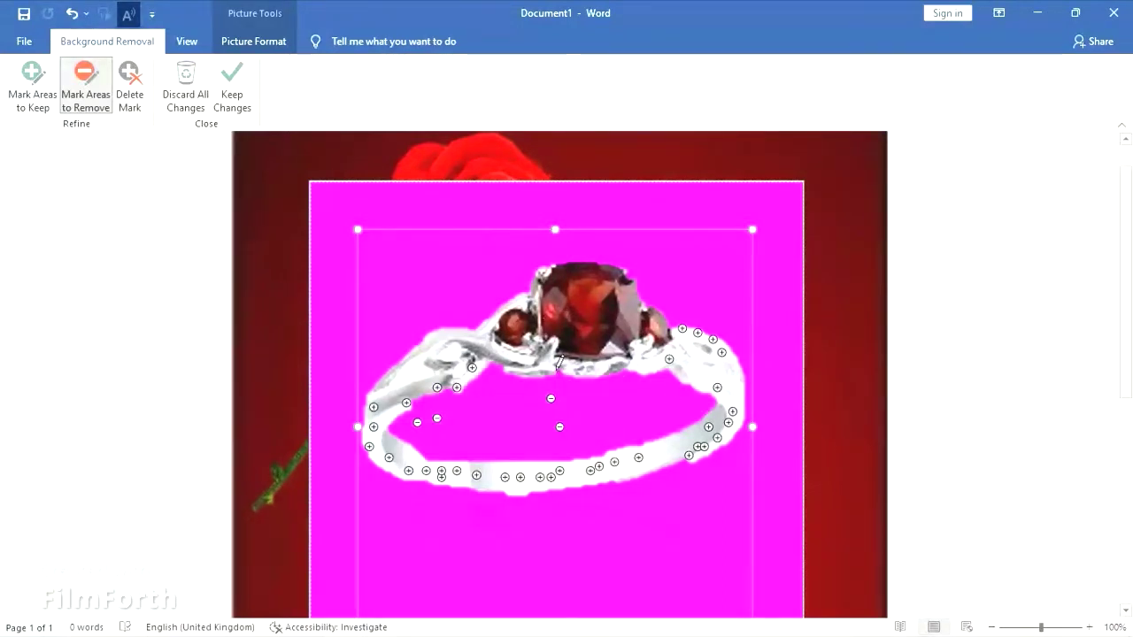
left_click(72, 13)
left_click(41, 93)
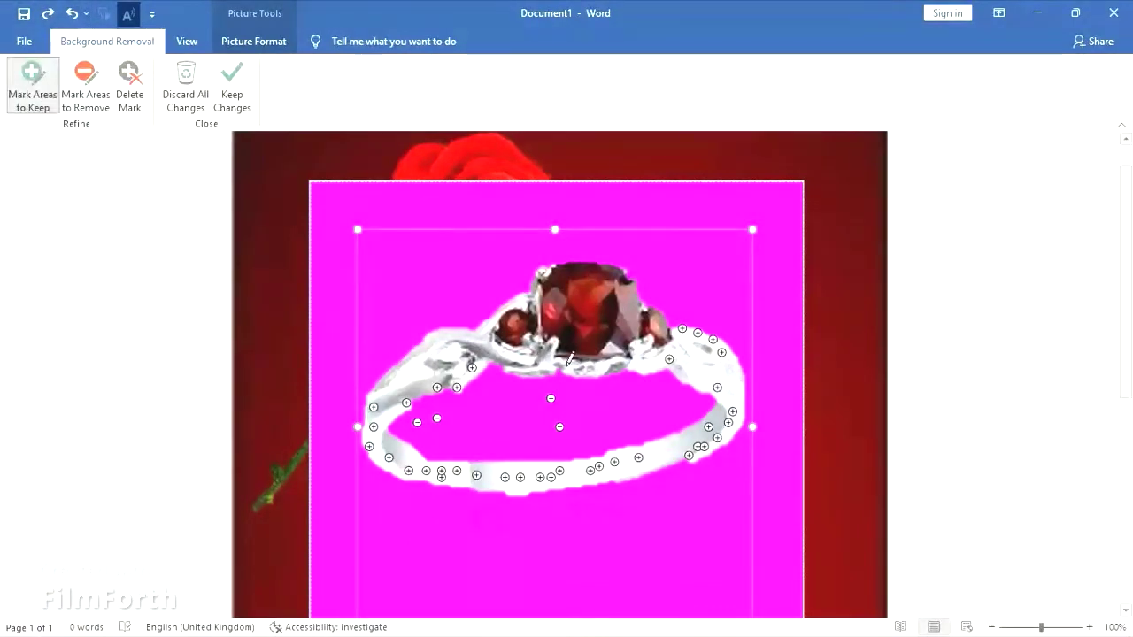
left_click(559, 372)
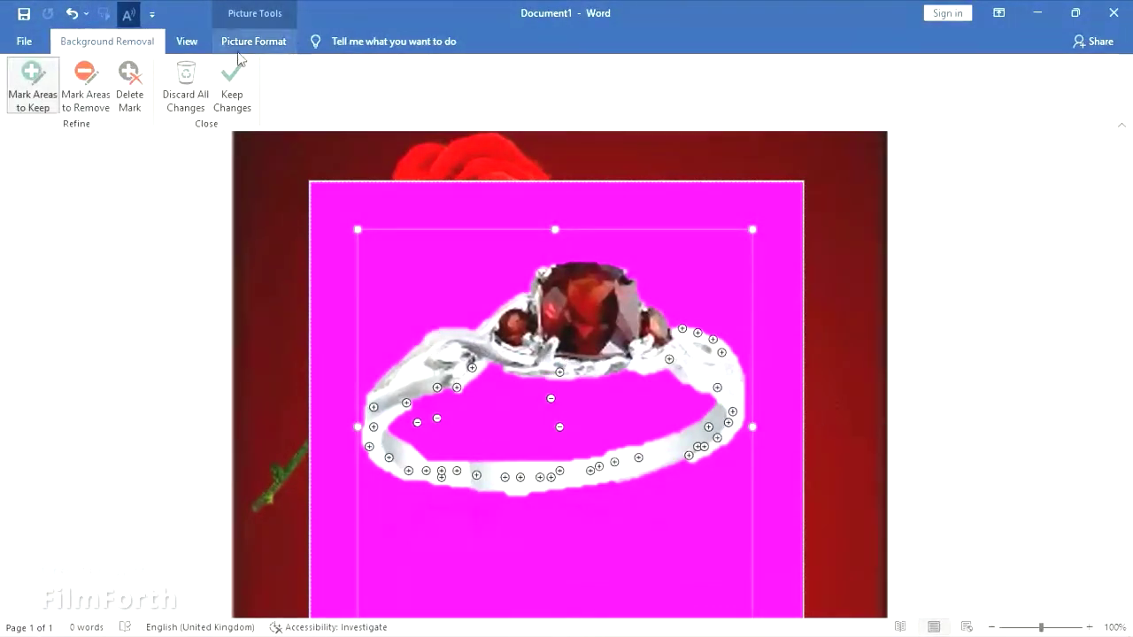
left_click(818, 423)
Finish the background removal, then sharpen the ring picture and apply a colour variation.
left_click(992, 627)
left_click(992, 626)
left_click(992, 626)
left_click(992, 626)
left_click(993, 626)
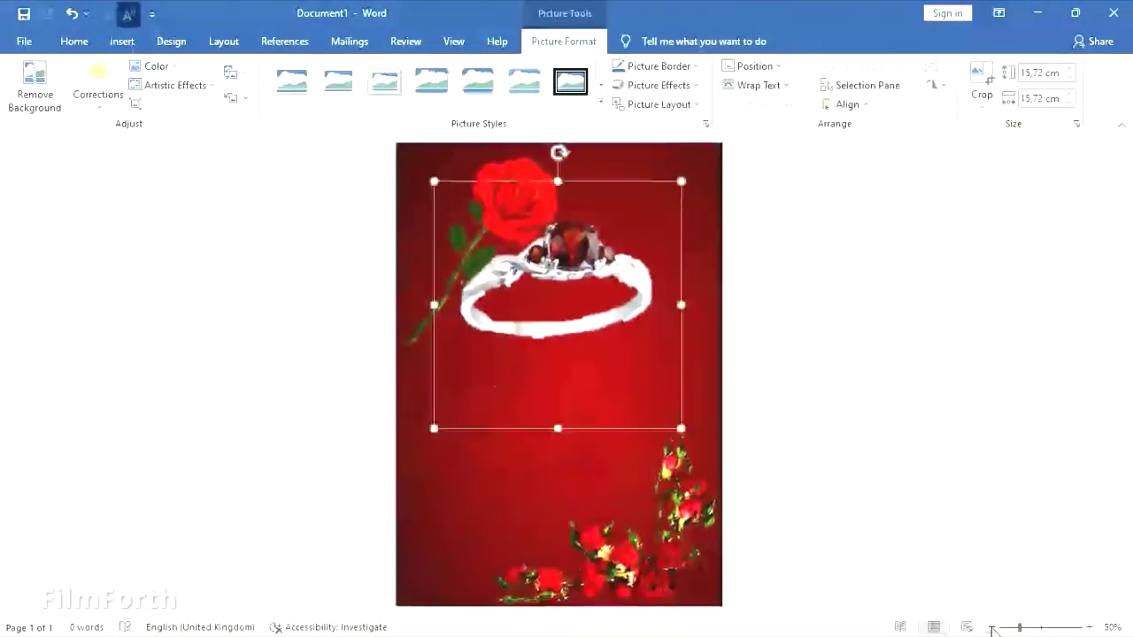
left_click(97, 88)
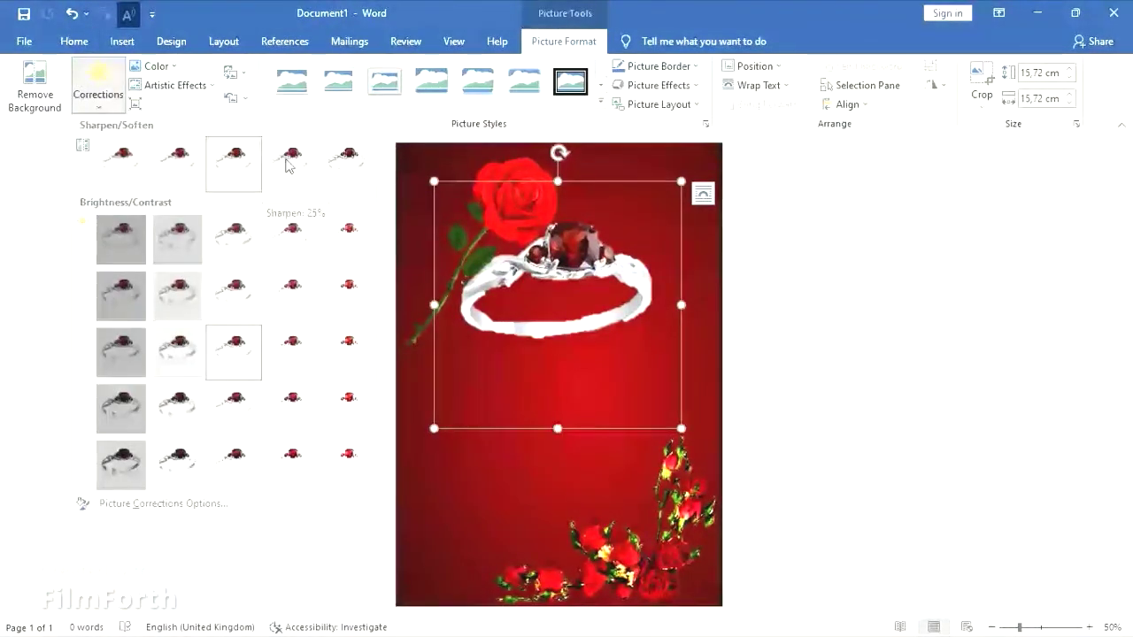
left_click(353, 162)
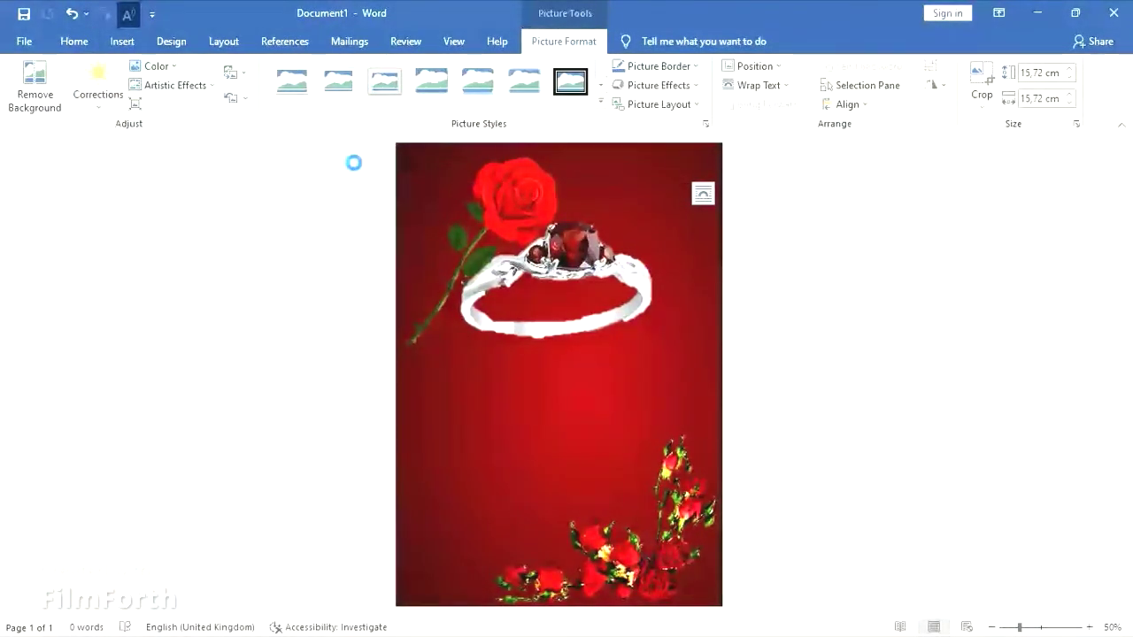
left_click(159, 66)
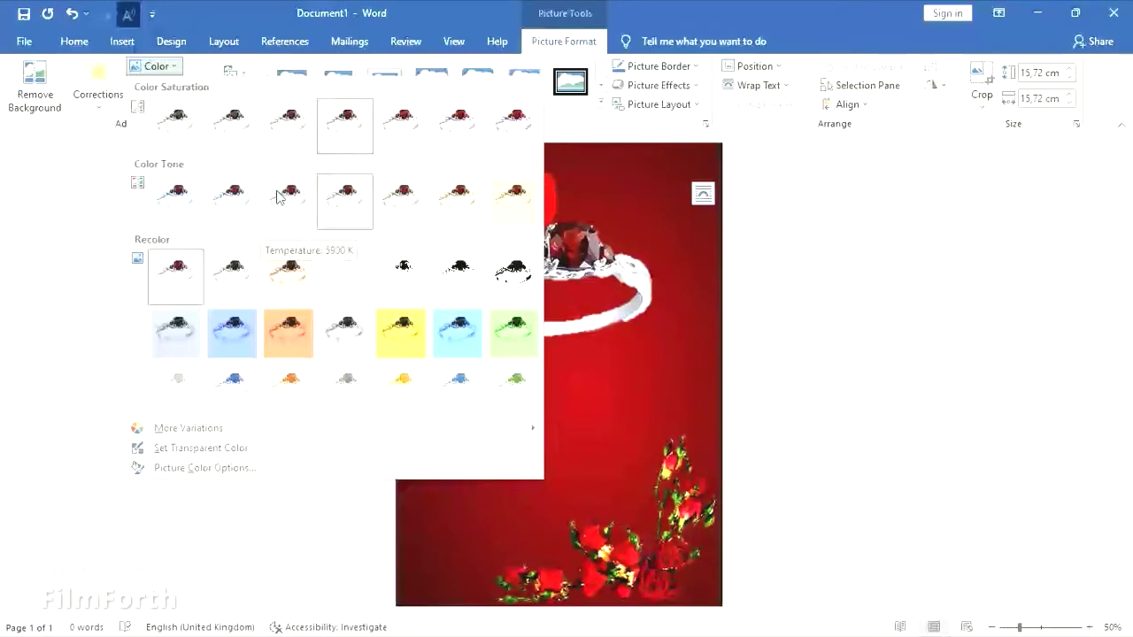
left_click(448, 130)
Shrink the ring to a 3.07 × 3.07 cm square and move it below the rose.
mouse_move(681, 428)
left_mouse_down()
mouse_move(560, 289)
mouse_move(483, 230)
left_mouse_up()
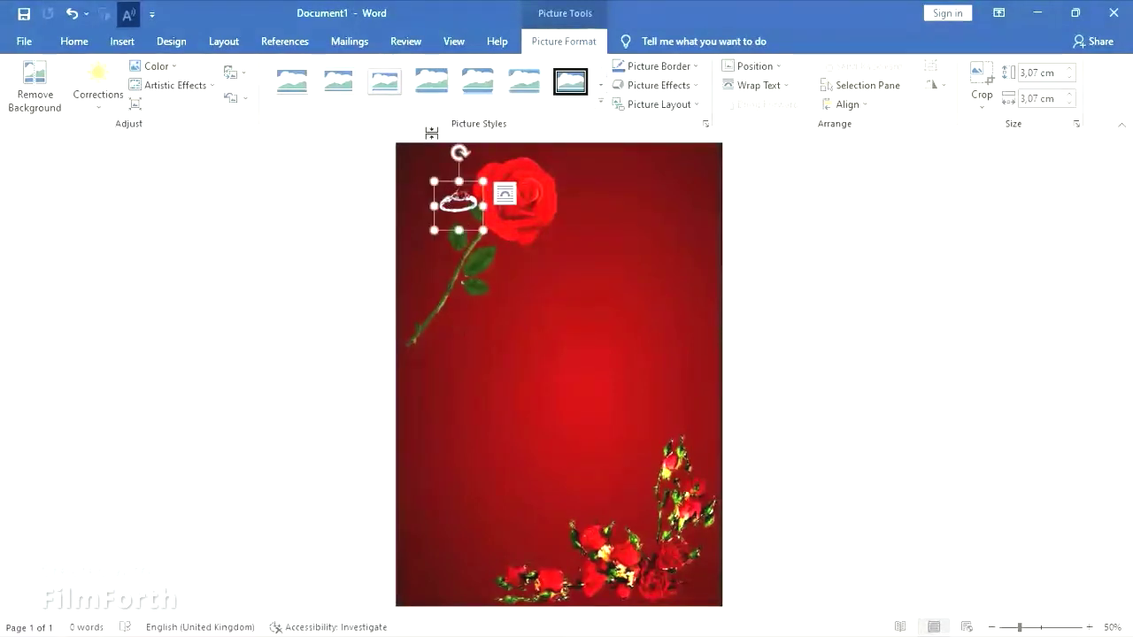
left_click(505, 194)
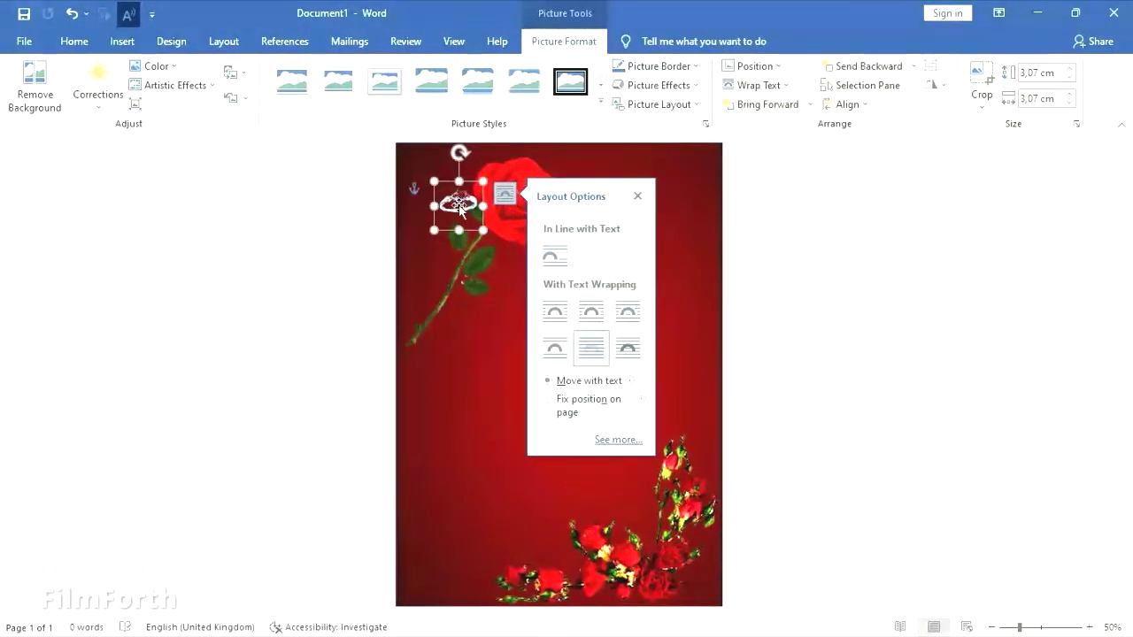
left_click_drag(460, 206, 439, 399)
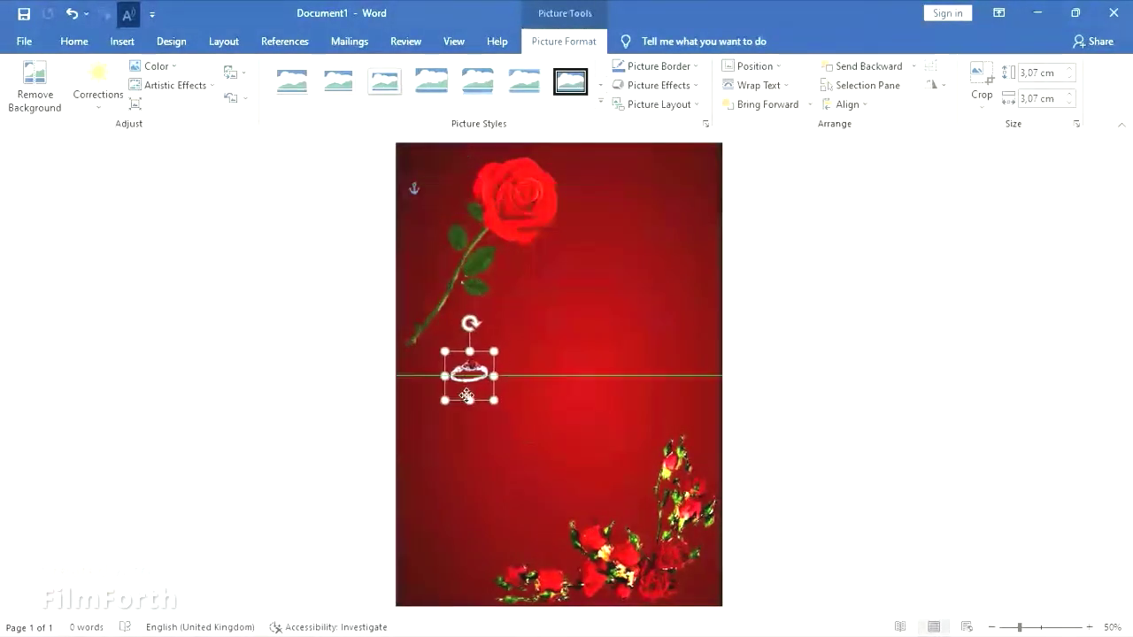
left_click(89, 44)
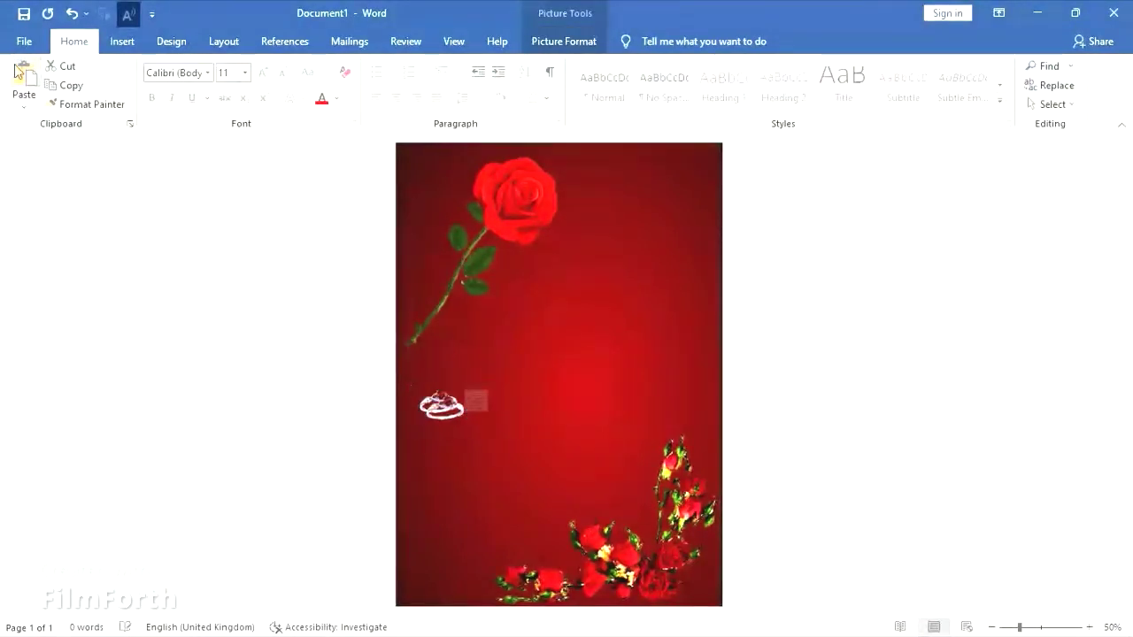
Paste ring copies beside the rose and at the page's right edge, tilting the right one.
left_click(16, 71)
left_click_drag(462, 403, 580, 241)
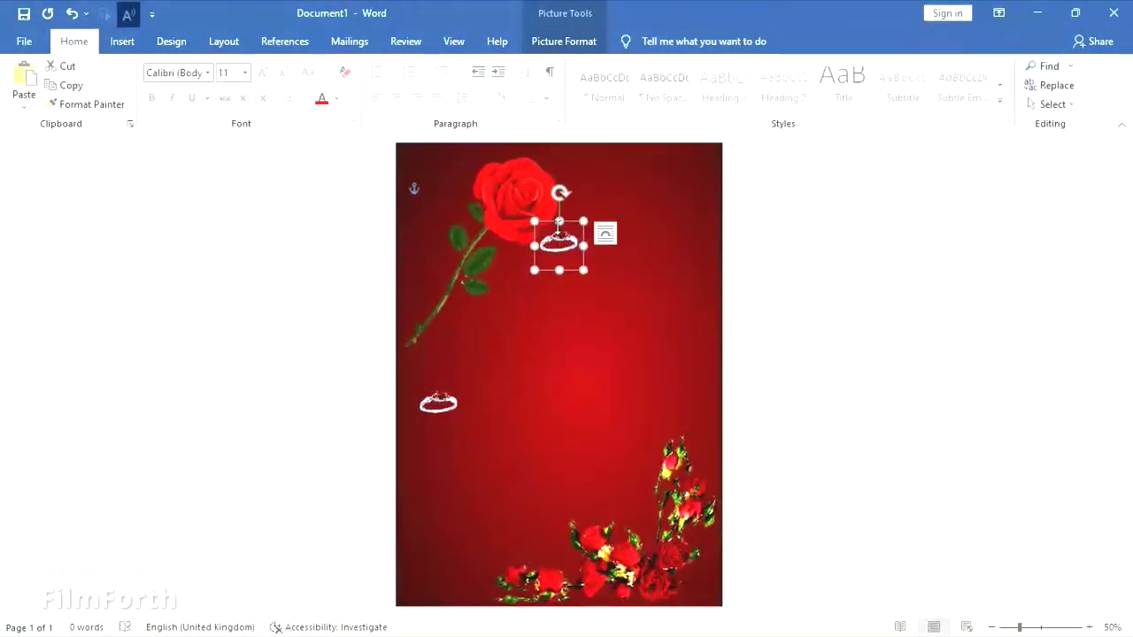
key("ctrl+v")
left_click_drag(576, 255, 727, 328)
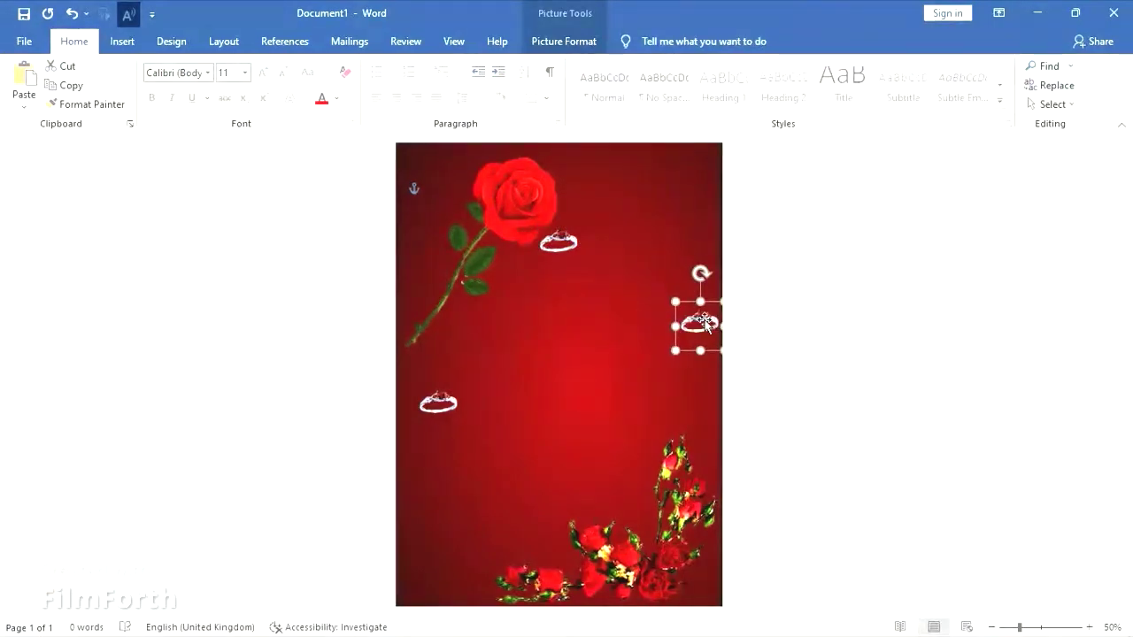
left_click_drag(727, 329, 736, 333)
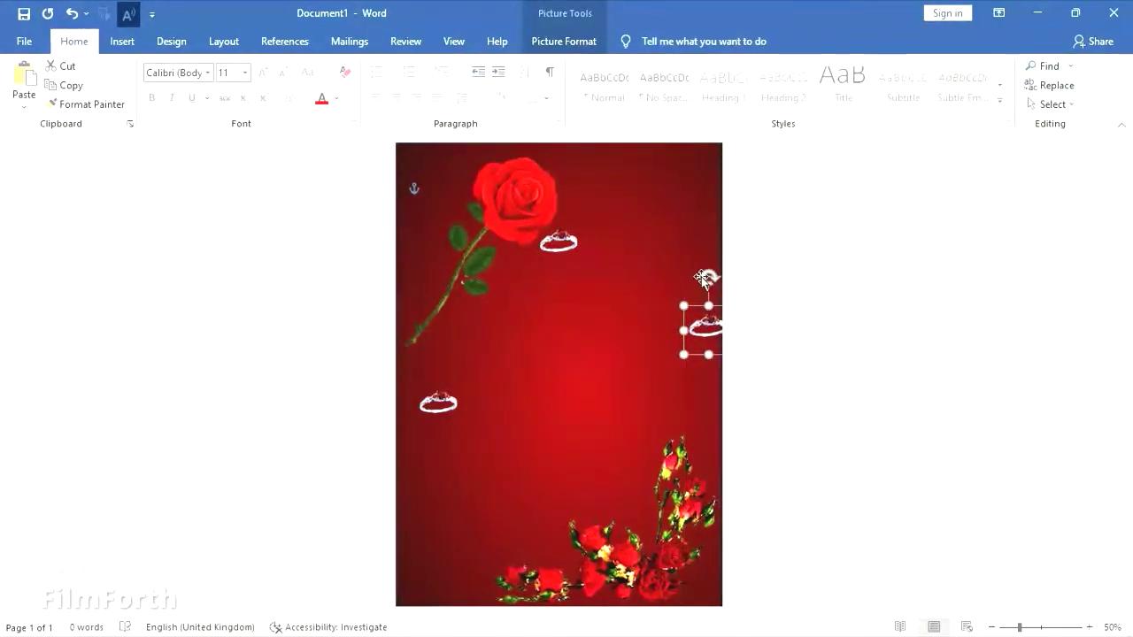
left_click_drag(709, 280, 697, 291)
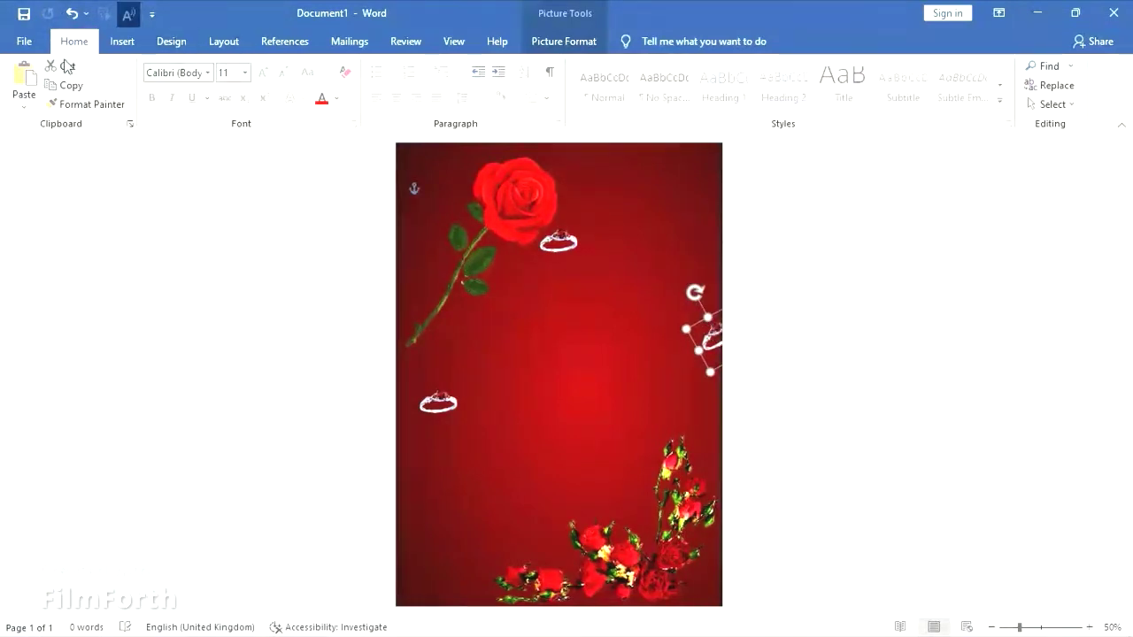
Paste another ring, rotate it about 45° and place it in the top-right corner.
key("ctrl+v")
mouse_move(714, 347)
left_mouse_down()
mouse_move(650, 159)
mouse_move(655, 207)
left_mouse_up()
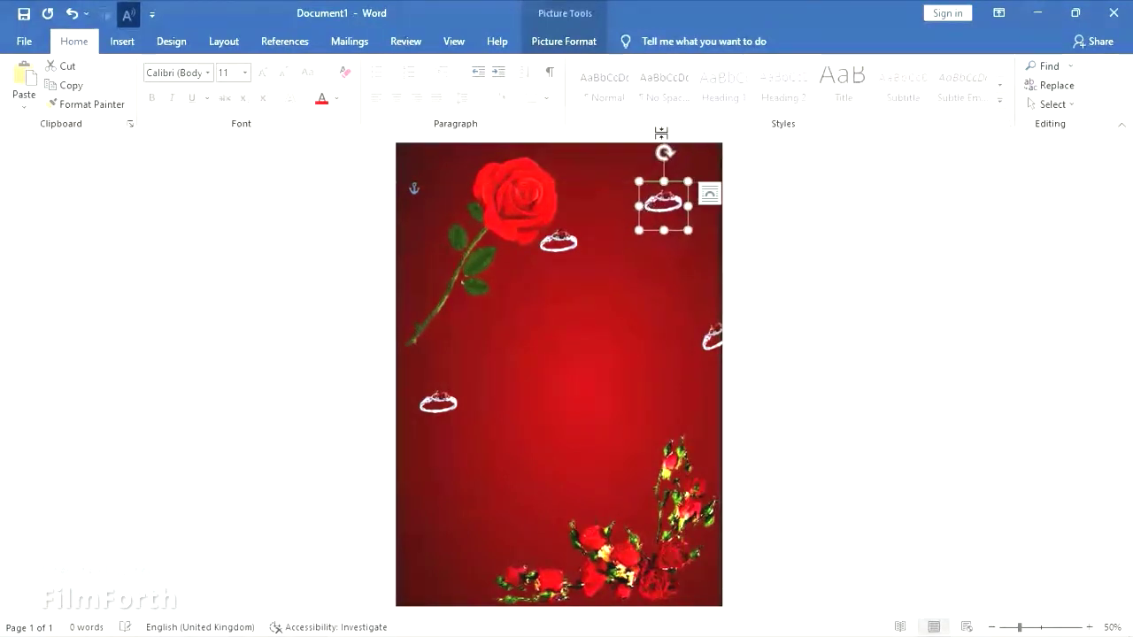
left_click_drag(664, 152, 628, 246)
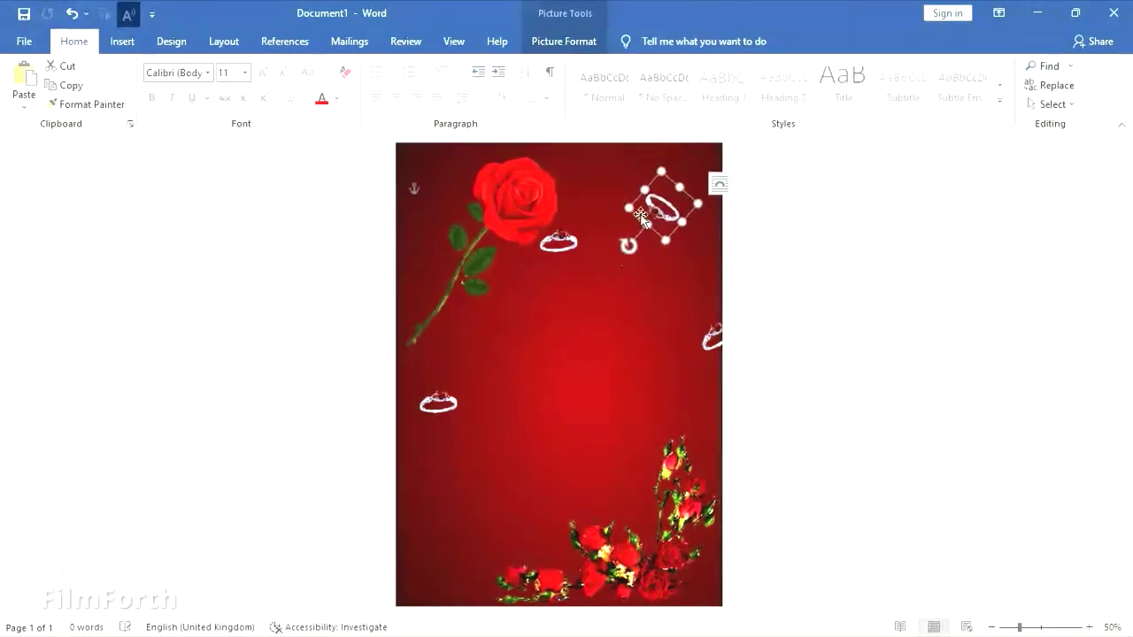
left_click_drag(671, 196, 700, 156)
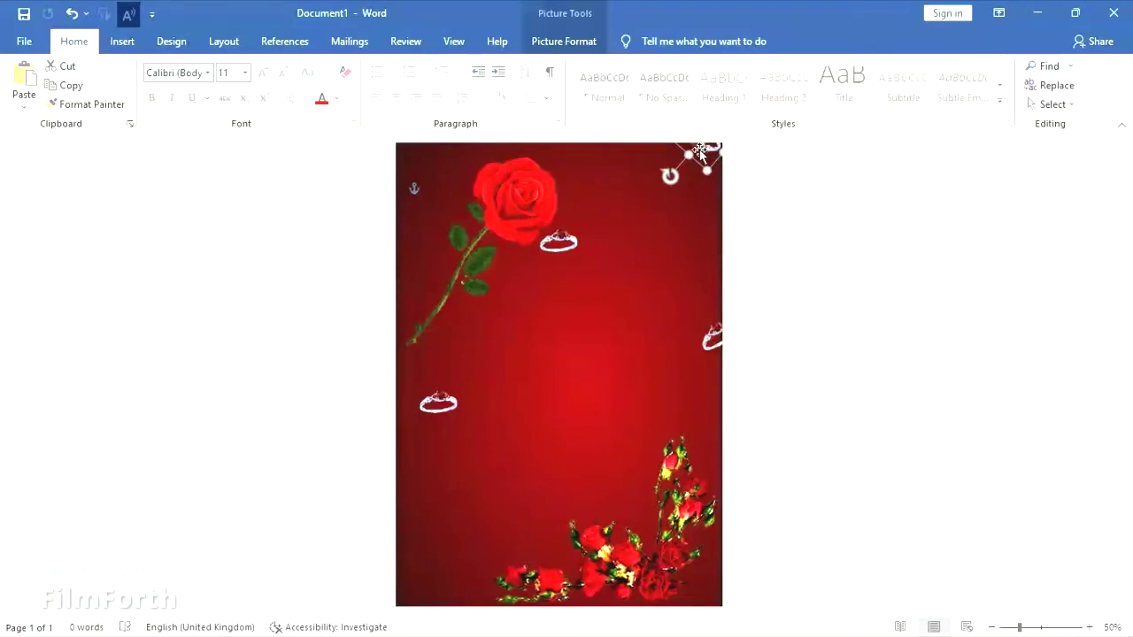
Place more ring copies among the bottom roses and in the bottom-left corner.
left_click(24, 78)
left_click_drag(709, 170, 616, 368)
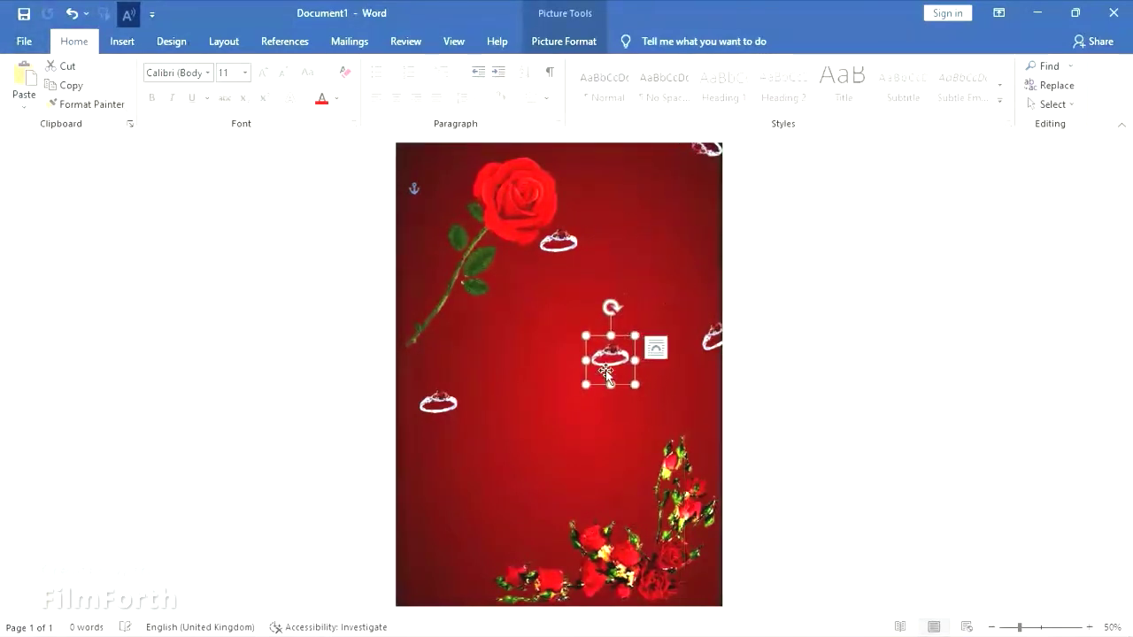
mouse_move(611, 313)
left_mouse_down()
mouse_move(563, 377)
mouse_move(573, 356)
mouse_move(535, 534)
mouse_move(489, 521)
left_mouse_up()
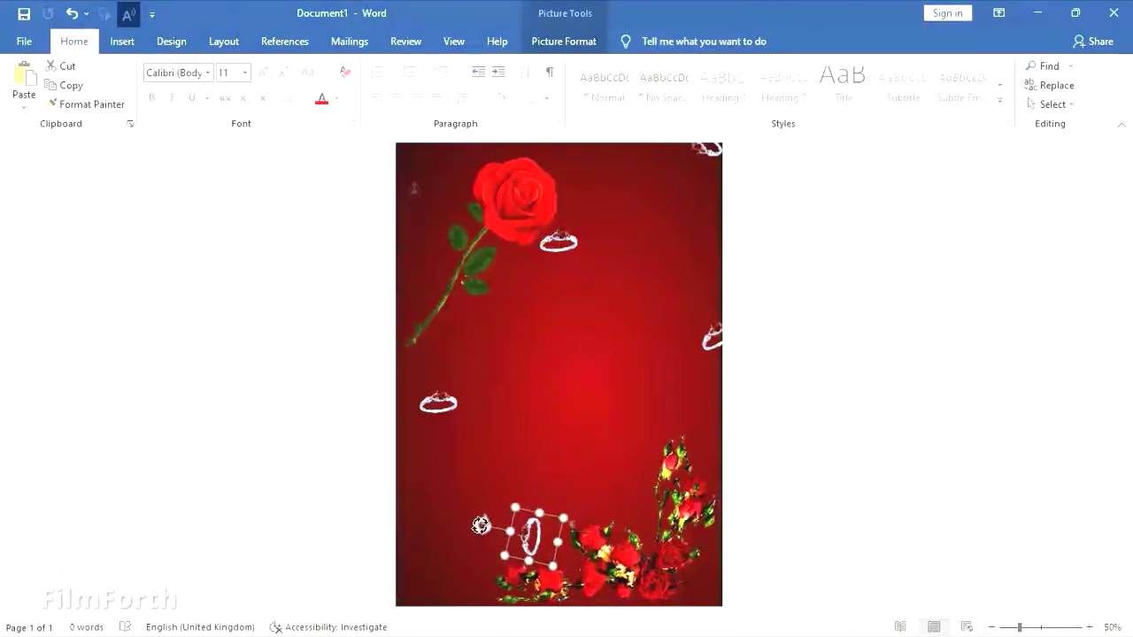
left_click(53, 85)
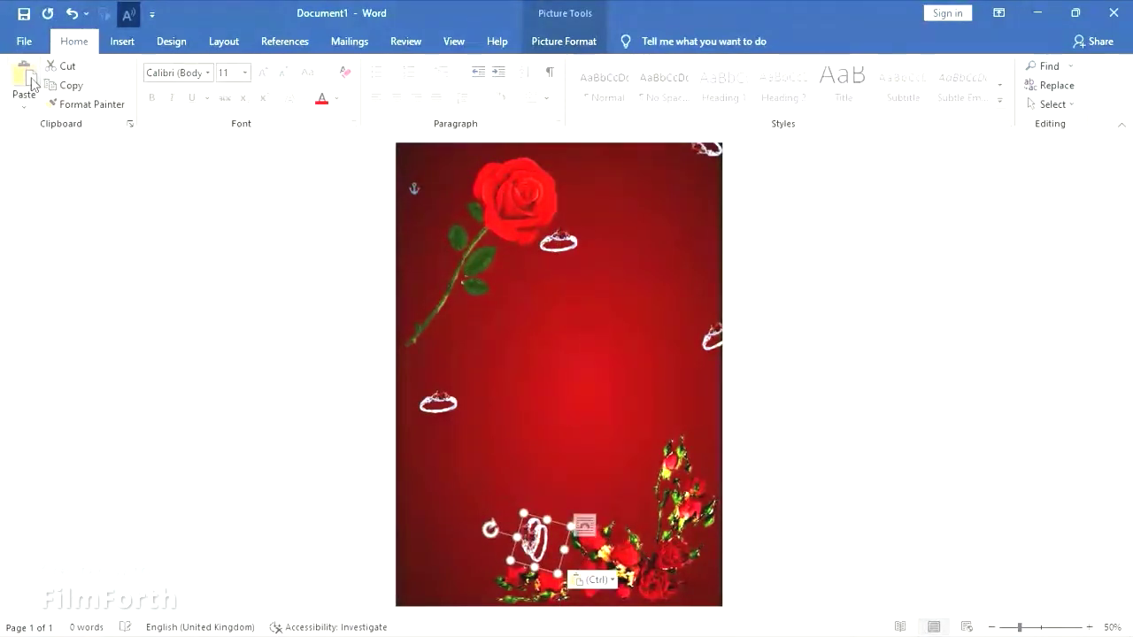
key("ctrl+v")
mouse_move(529, 536)
left_mouse_down()
mouse_move(424, 571)
mouse_move(411, 590)
left_mouse_up()
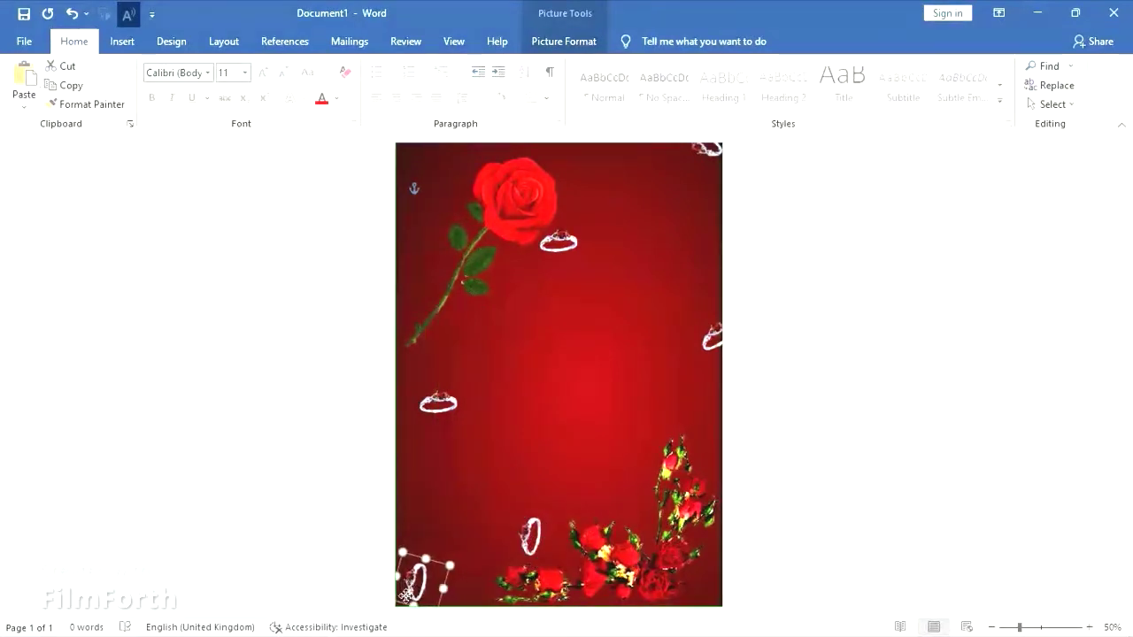
double_click(528, 531)
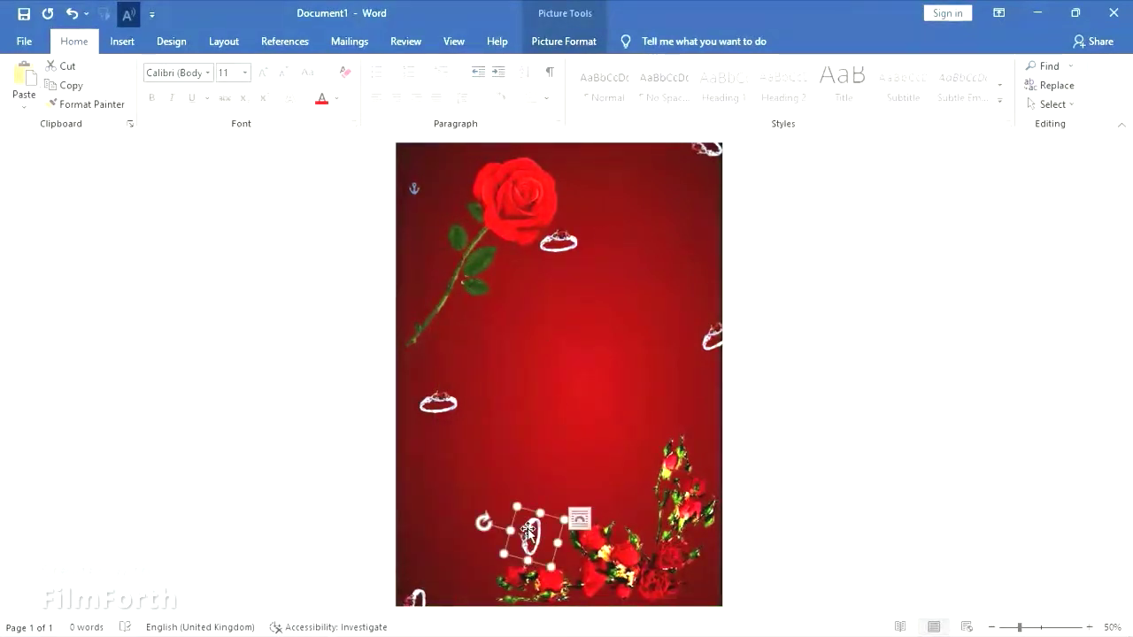
left_click_drag(529, 531, 539, 550)
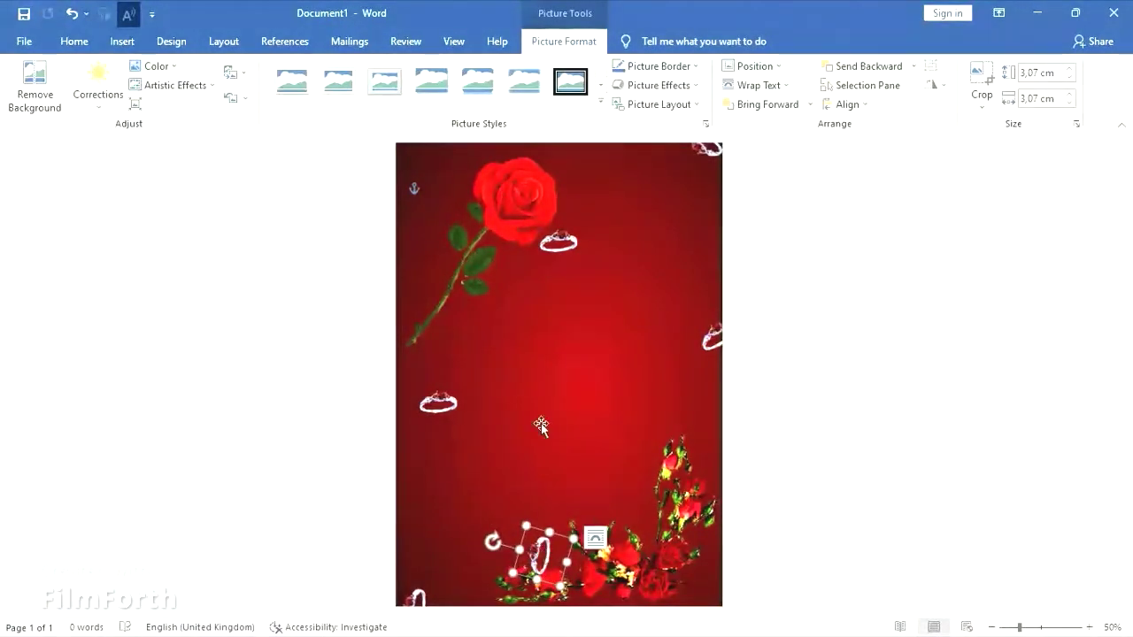
left_click(561, 343)
Draw a rounded rectangle and resize it to about 23.23 × 15.88 cm across the page centre.
left_click(122, 41)
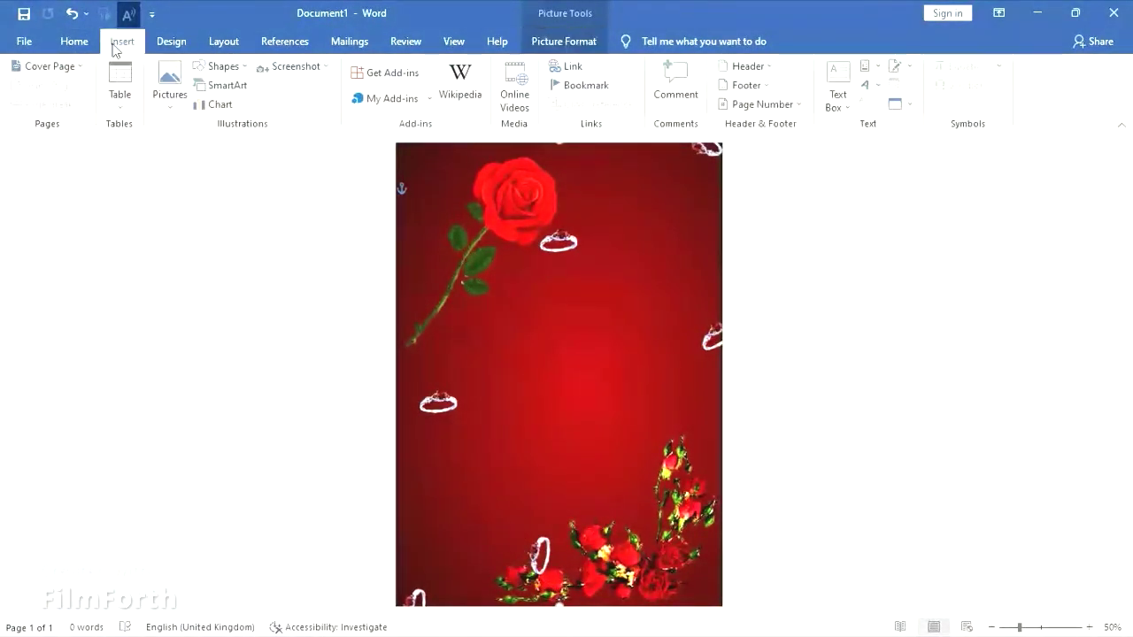
left_click(239, 72)
left_click(284, 105)
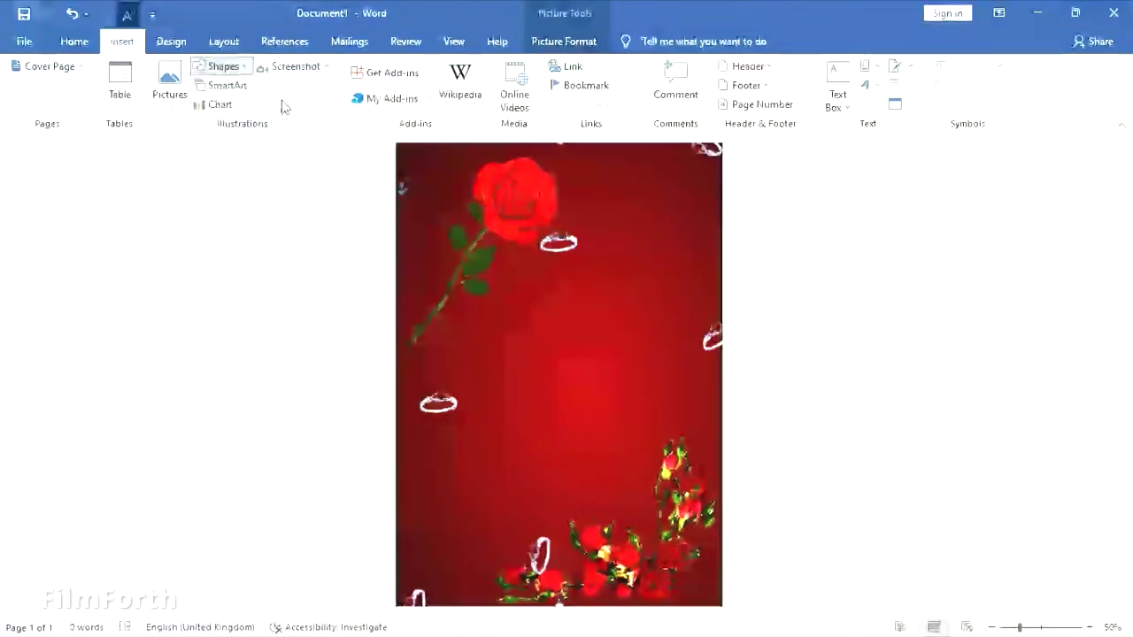
left_click_drag(471, 228, 677, 464)
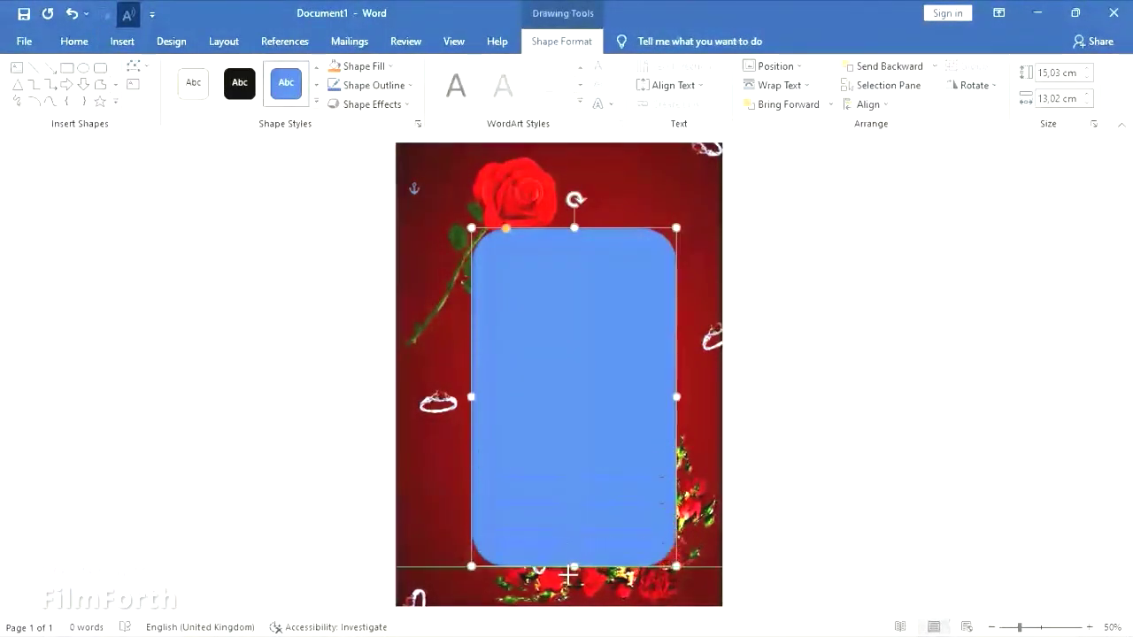
left_click_drag(574, 464, 573, 592)
left_click_drag(471, 410, 434, 410)
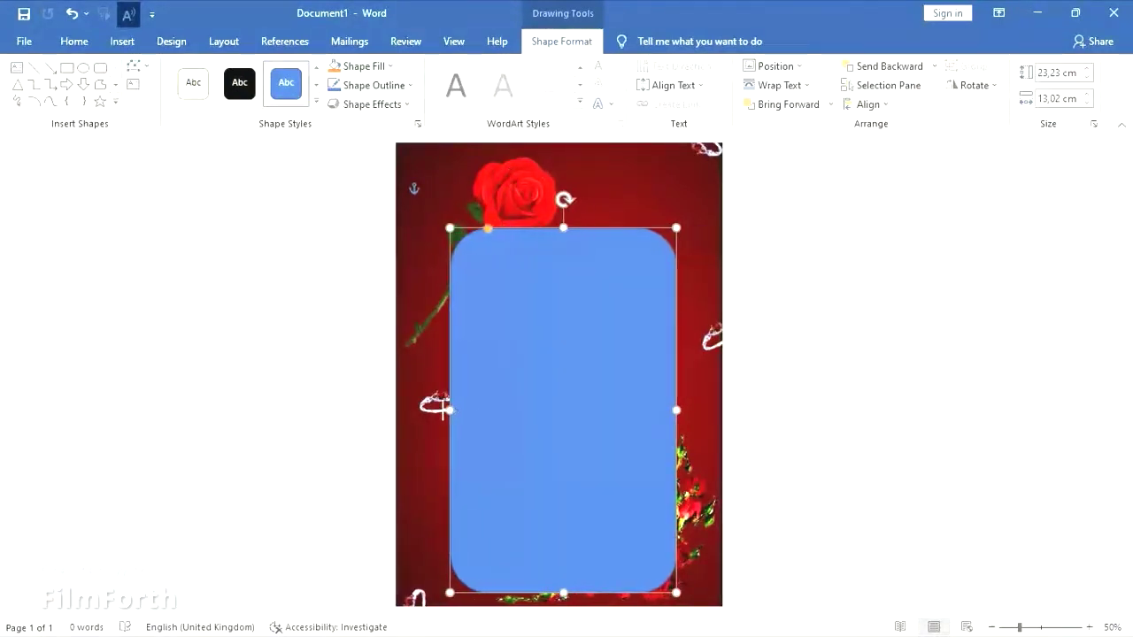
left_click_drag(677, 410, 684, 410)
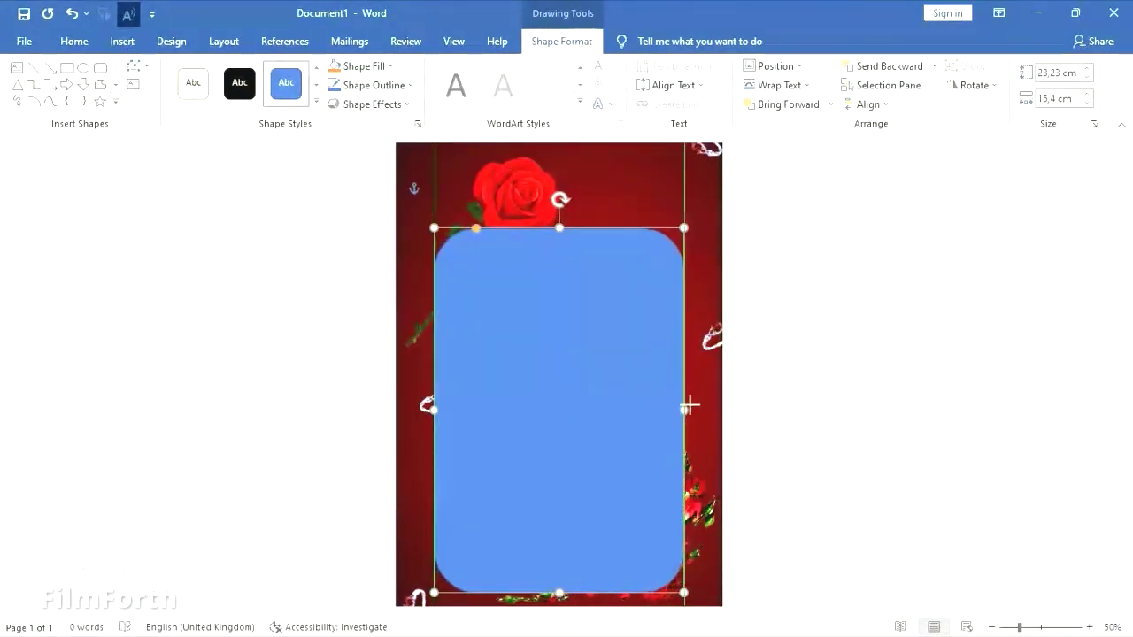
left_click_drag(556, 268, 548, 224)
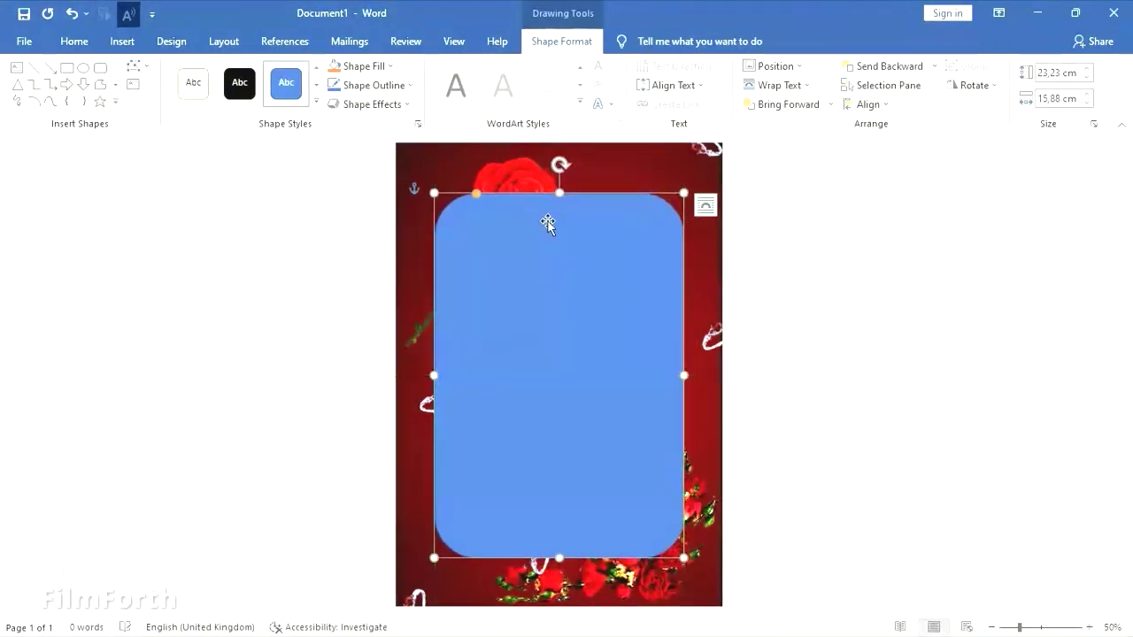
right_click(569, 341)
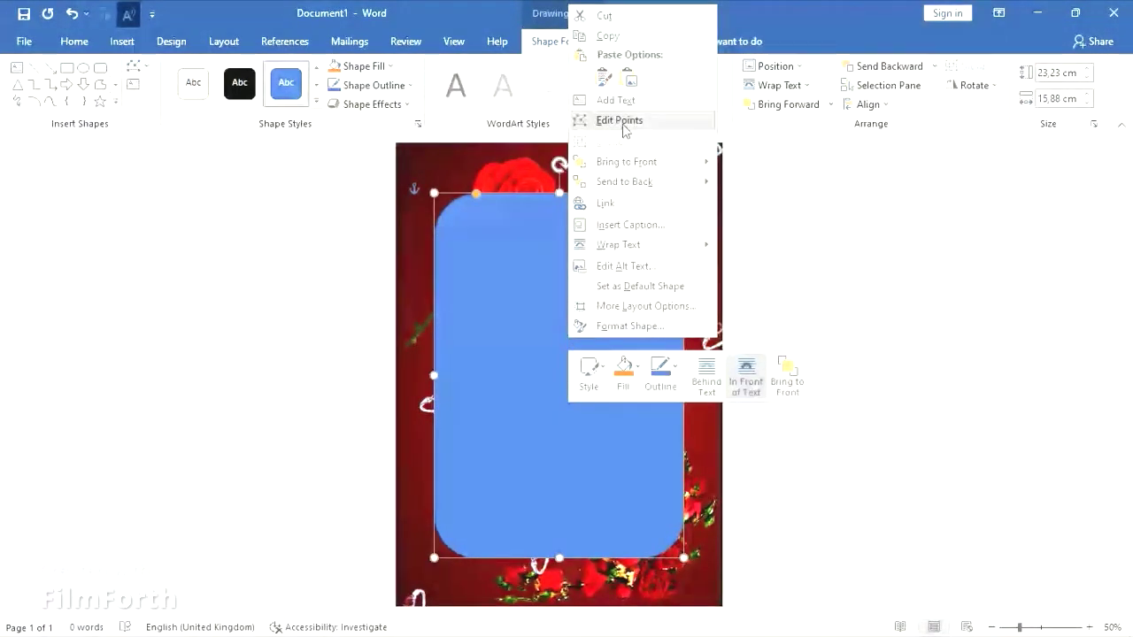
Set the rectangle's text font to Freestyle Script and enlarge it to size 22.
key("Escape")
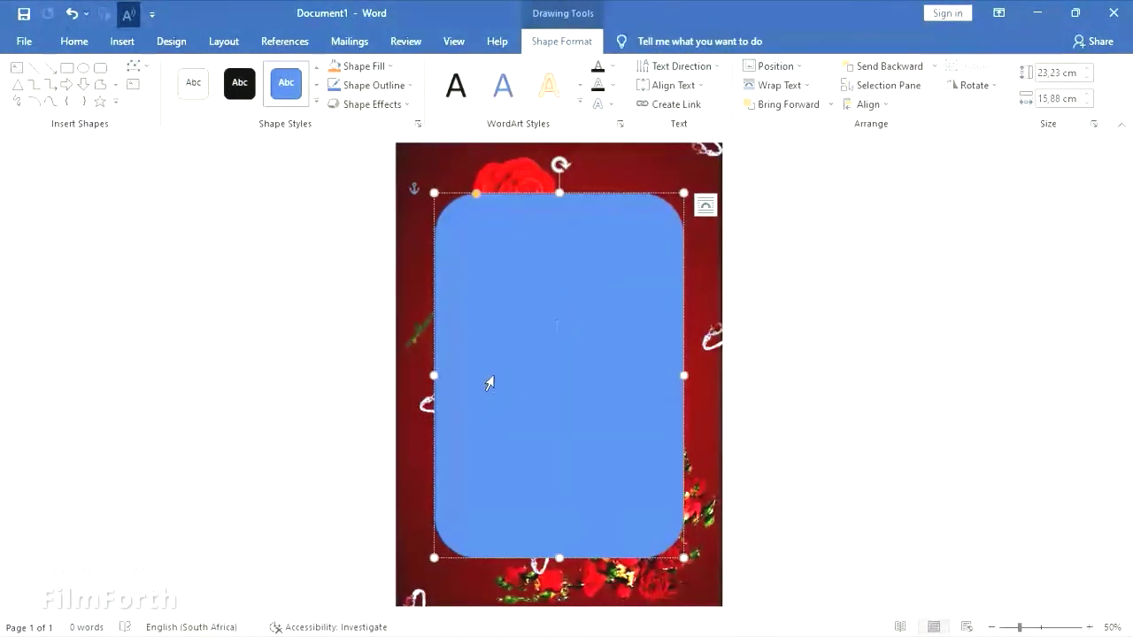
left_click(74, 42)
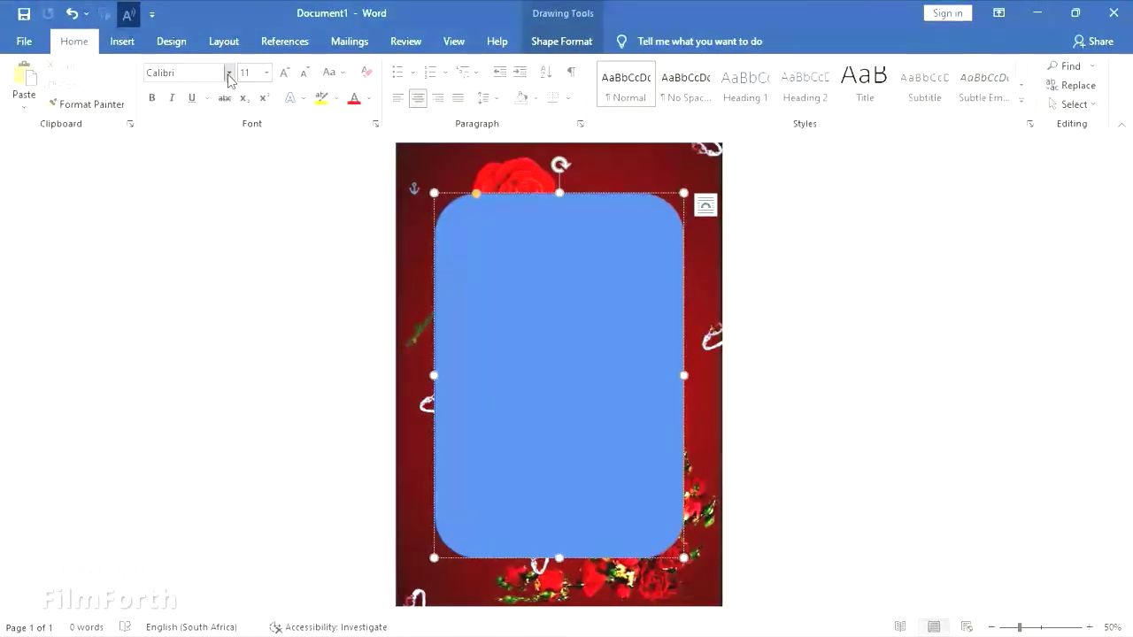
left_click(228, 72)
left_click(190, 190)
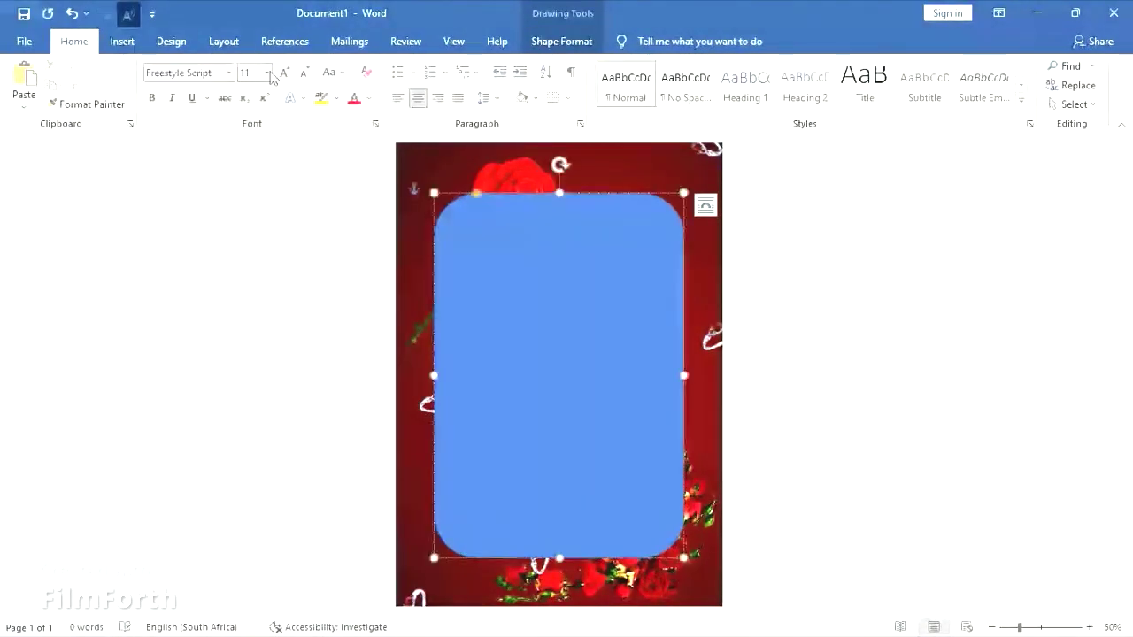
left_click(284, 74)
left_click(283, 75)
left_click(283, 74)
left_click(284, 74)
left_click(284, 75)
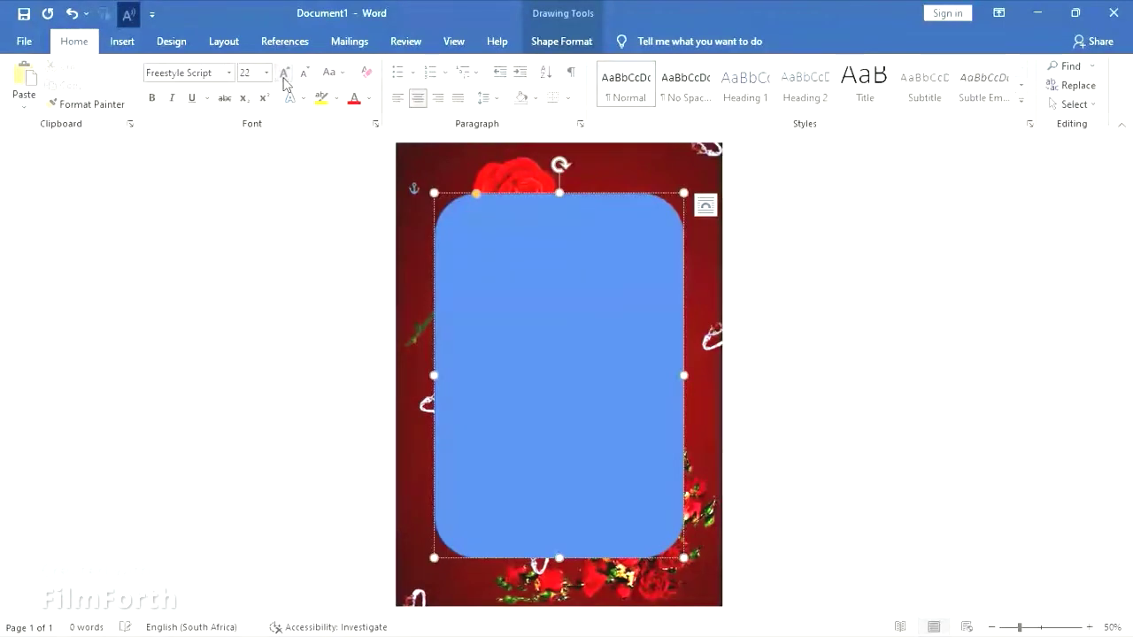
left_click(283, 74)
Type 'WEDDING INVITATION' and the line 'You are hereby invited to the wedding celebrity of'.
type("WEDDING")
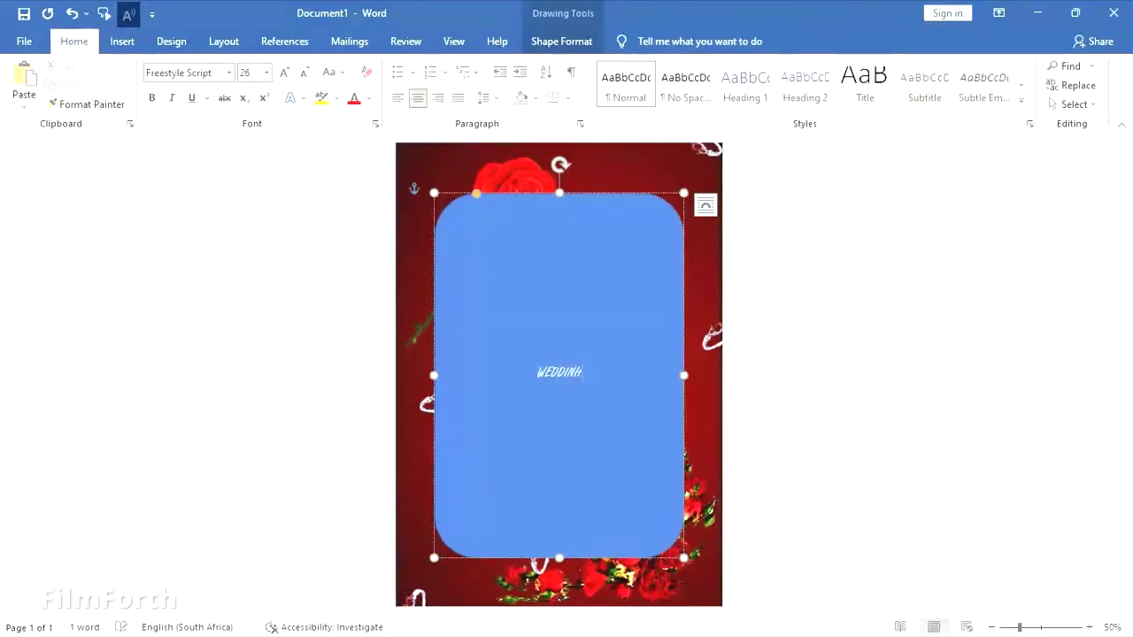
type(" INVIAT")
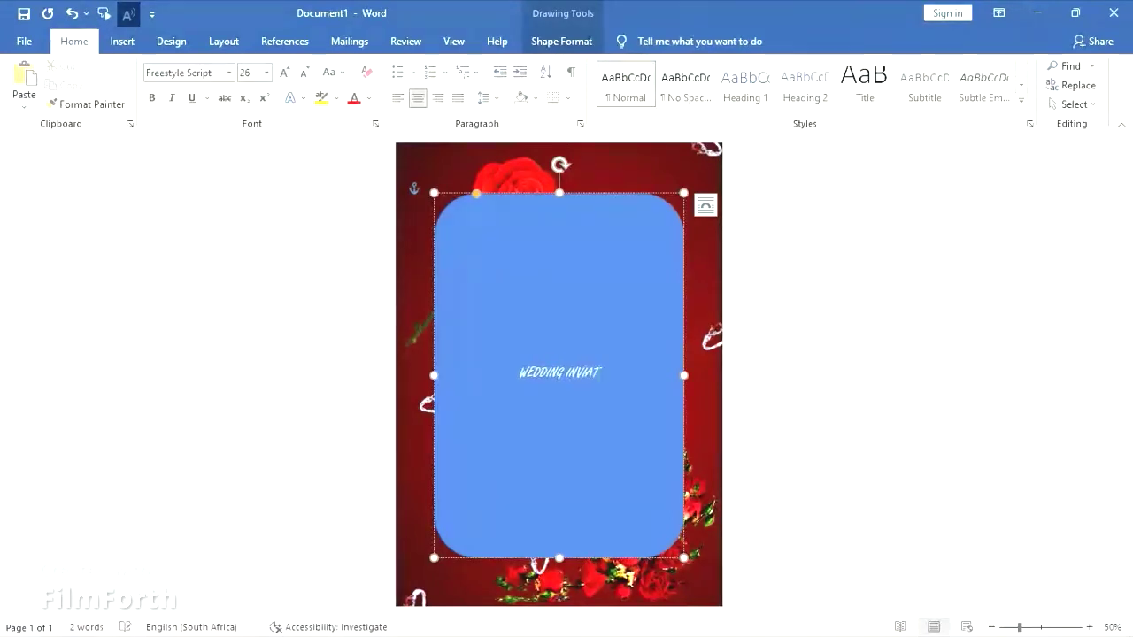
key("BackSpace")
key("BackSpace")
type("TATI")
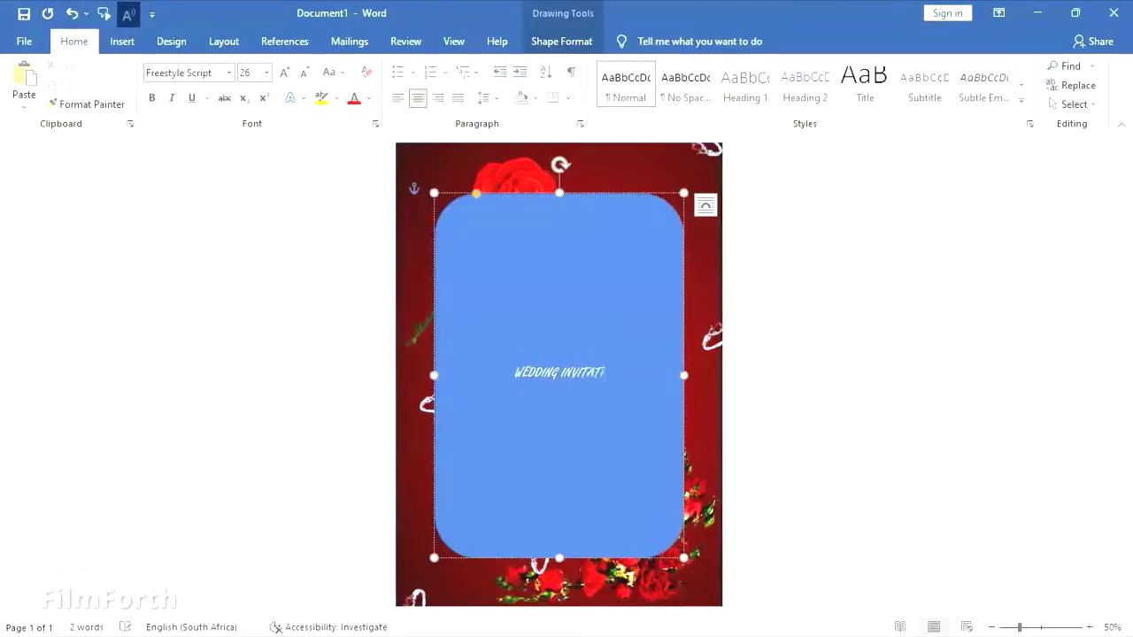
type("ON")
key("Return")
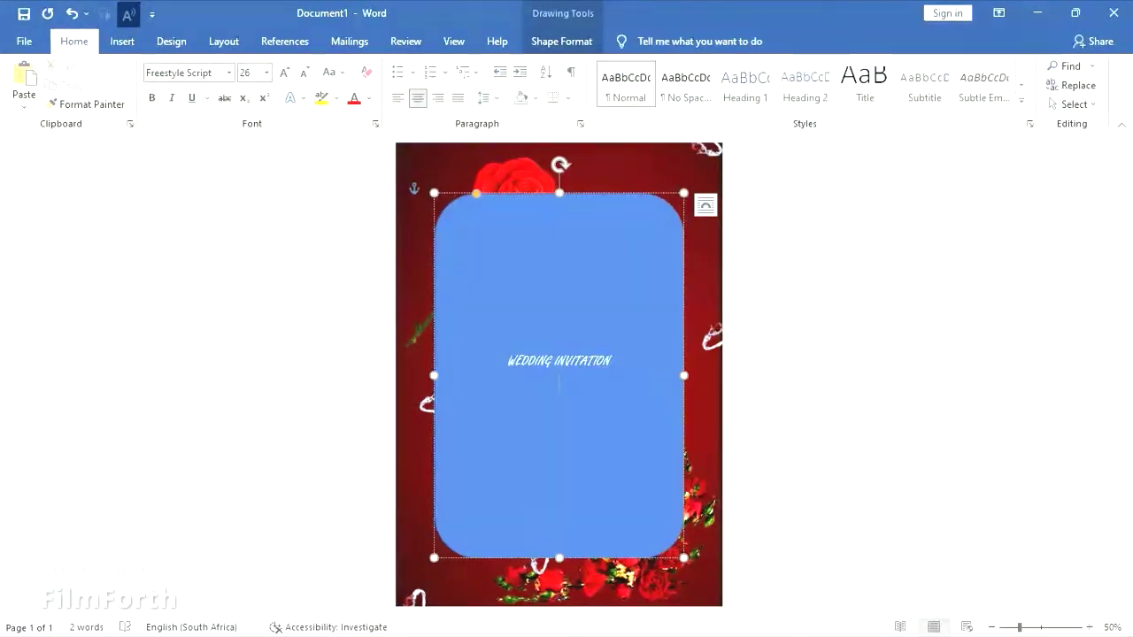
type("ou are hereby")
type(" invit")
type("ed to the")
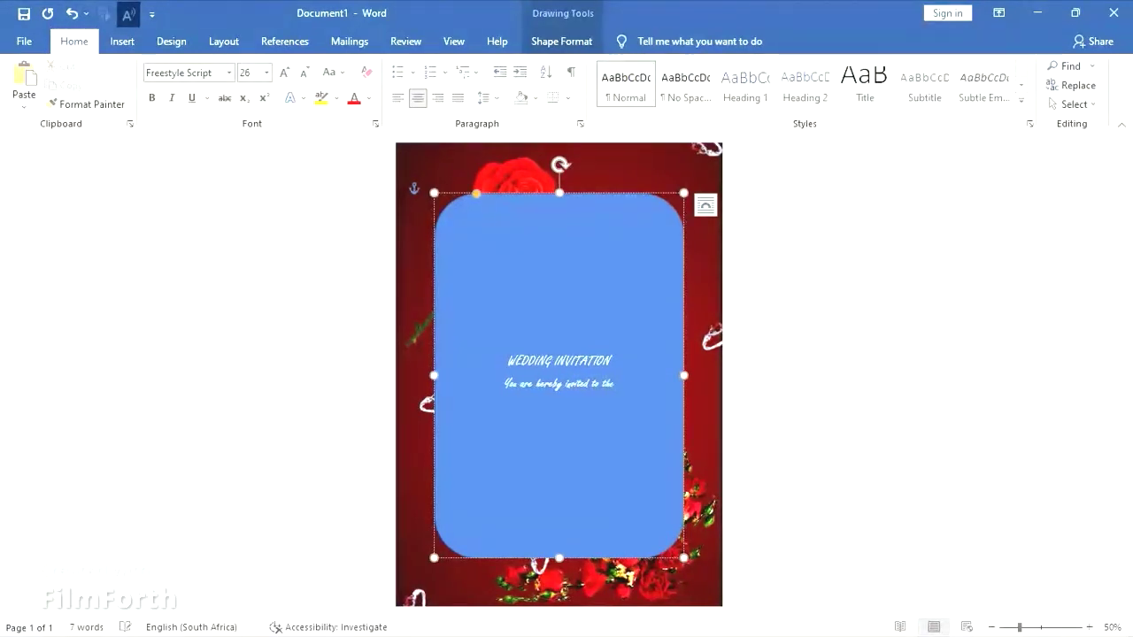
type(" wedding cel")
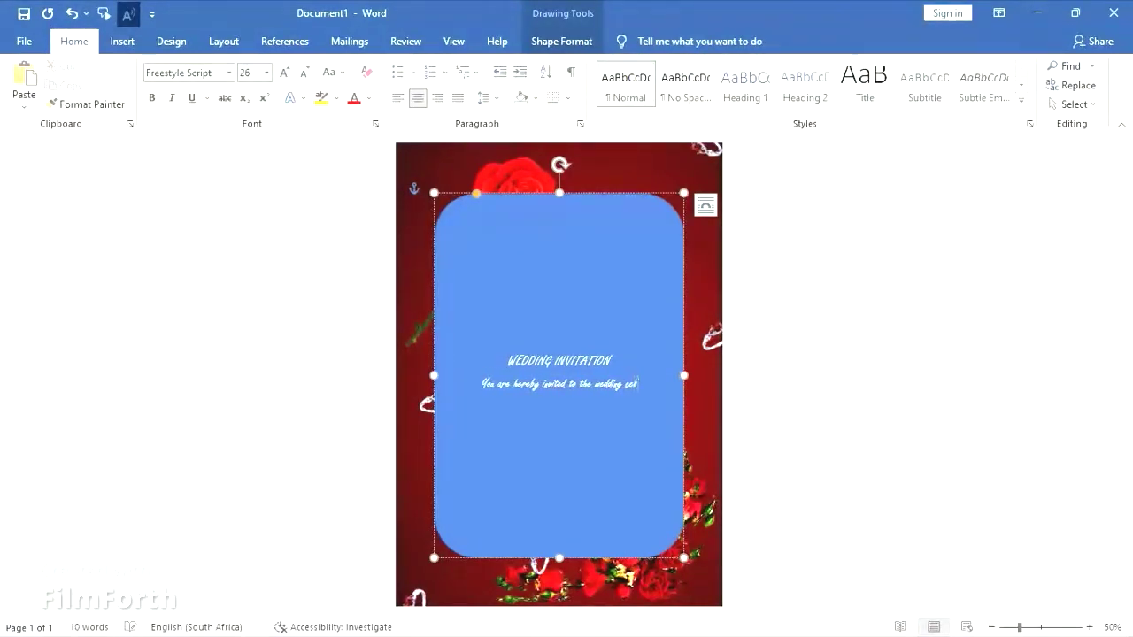
type("ebrity")
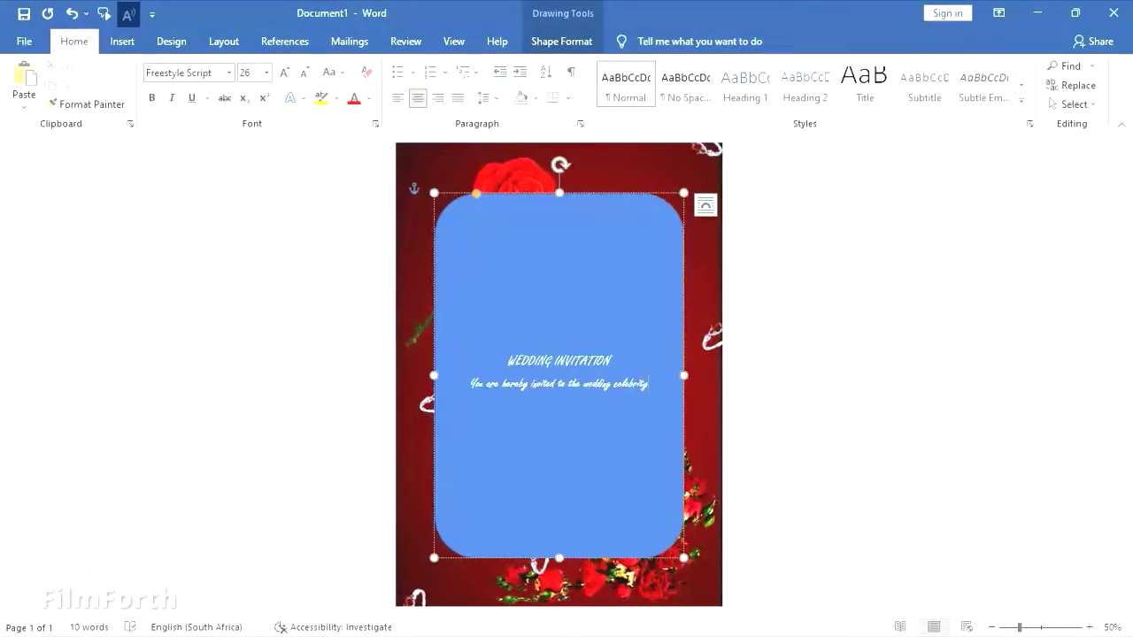
type(".")
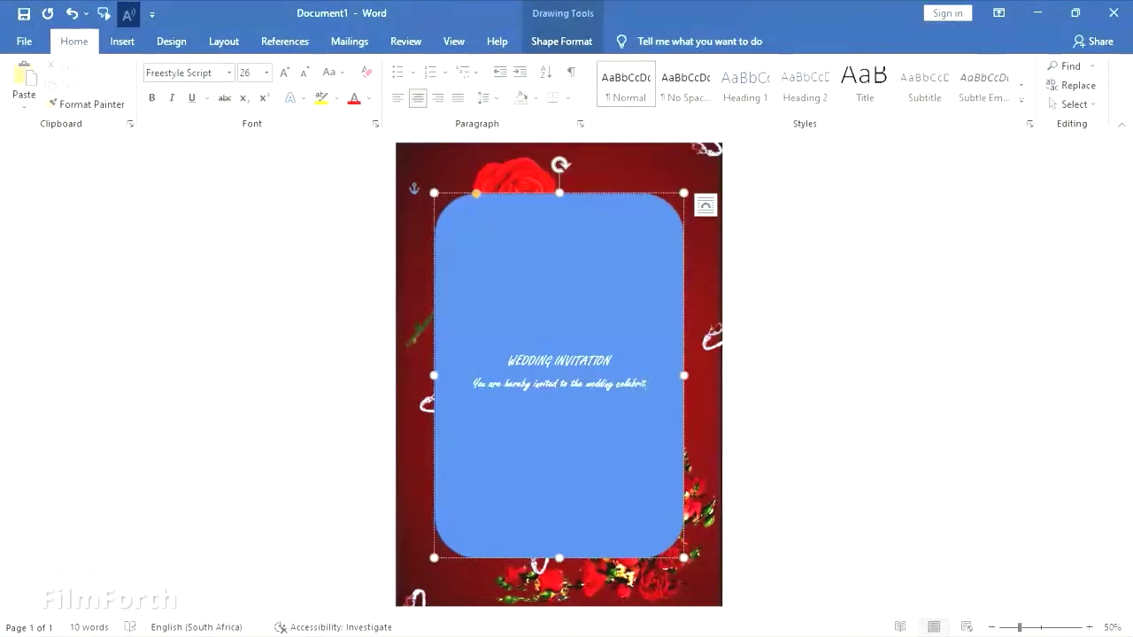
type(" of")
Type the couple's two names on separate lines with '&' between them.
key("Return")
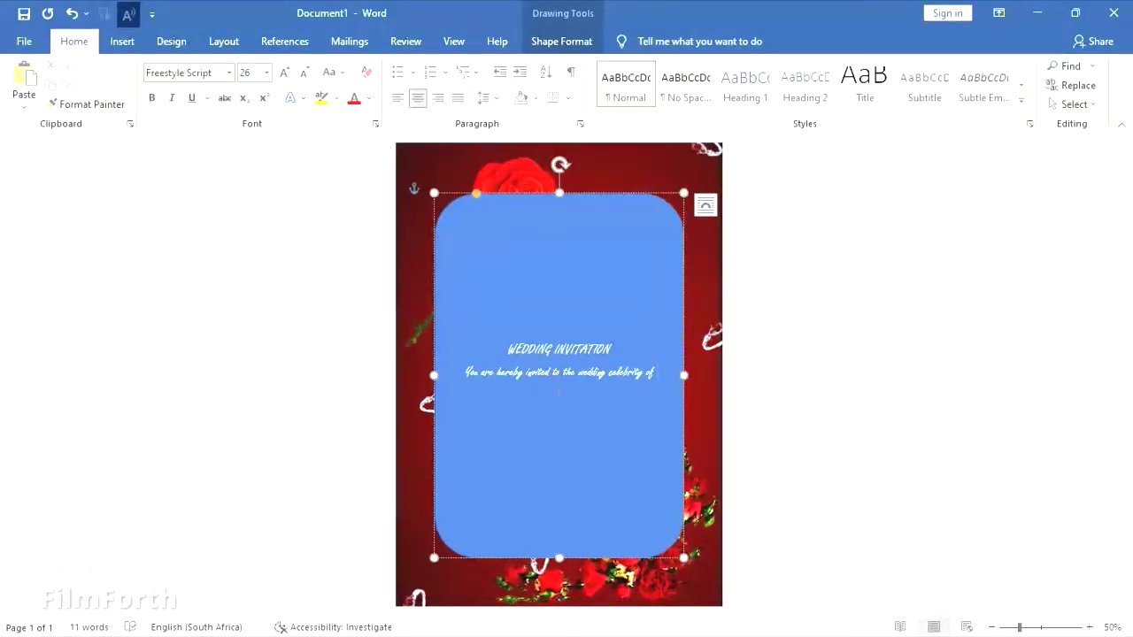
key("Caps_Lock")
type("Z")
key("Caps_Lock")
type("e")
key("BackSpace")
key("Caps_Lock")
type("C")
key("Caps_Lock")
type("harles")
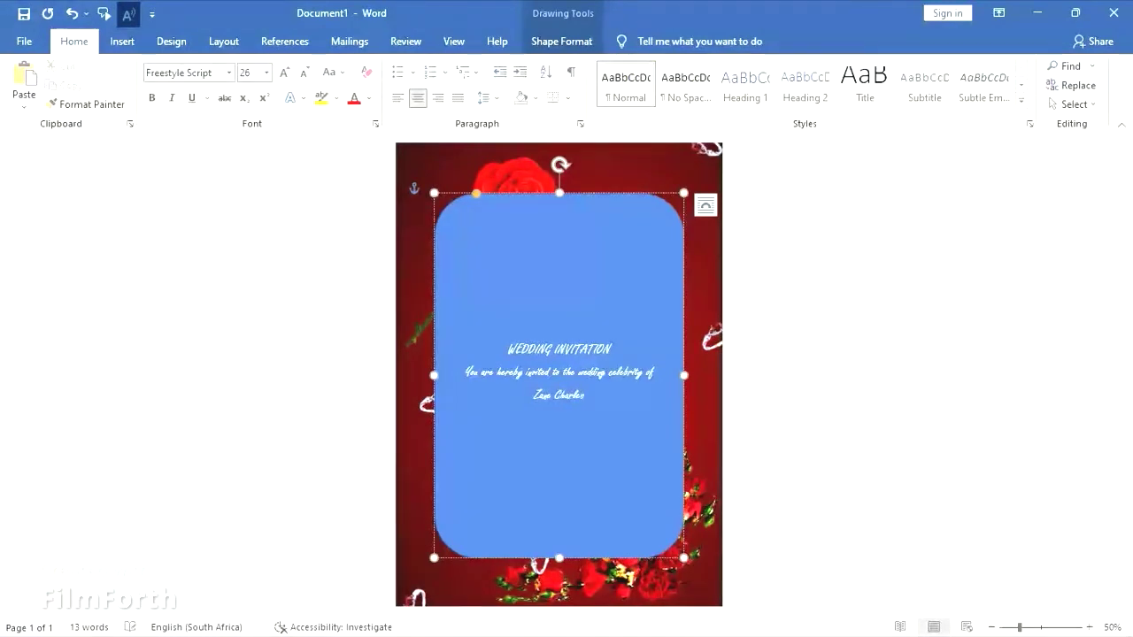
key("Return")
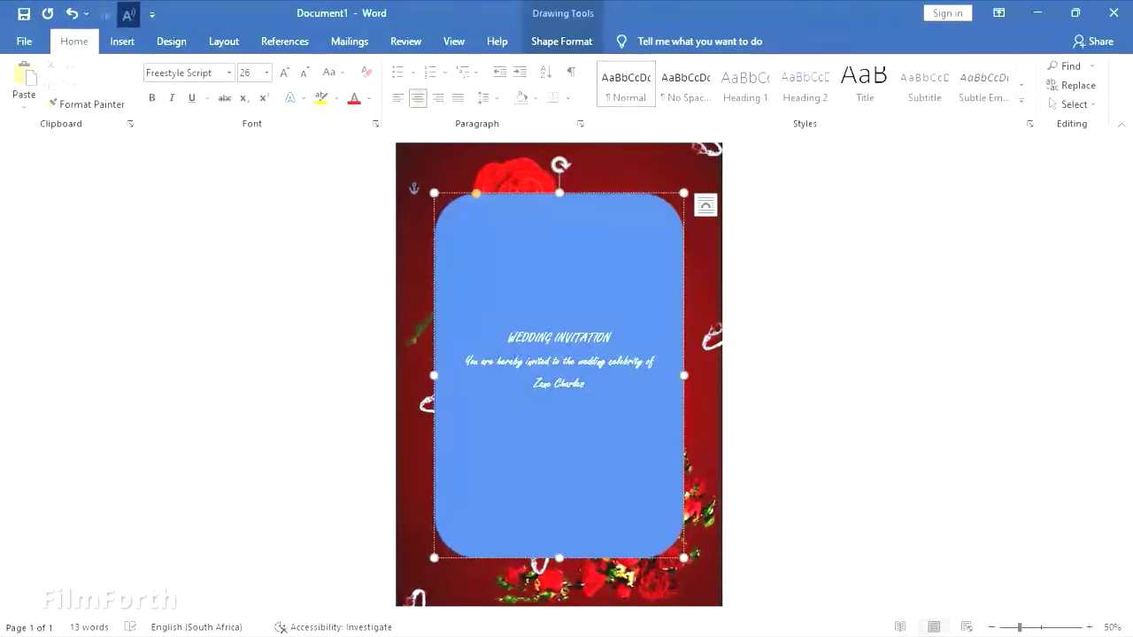
type("&")
key("Return")
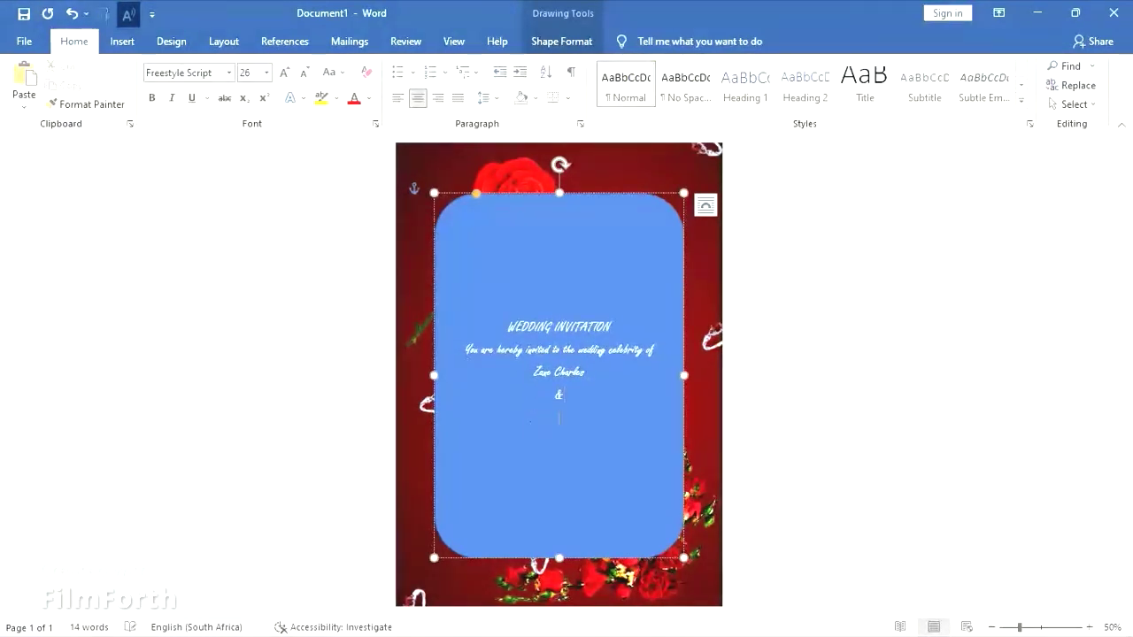
type("Christie")
type(" E")
type("bert")
type("son")
Add the venue lines 'St. Joseph Catholic Church' and 'Springs City' after a blank line.
key("Return")
key("Return")
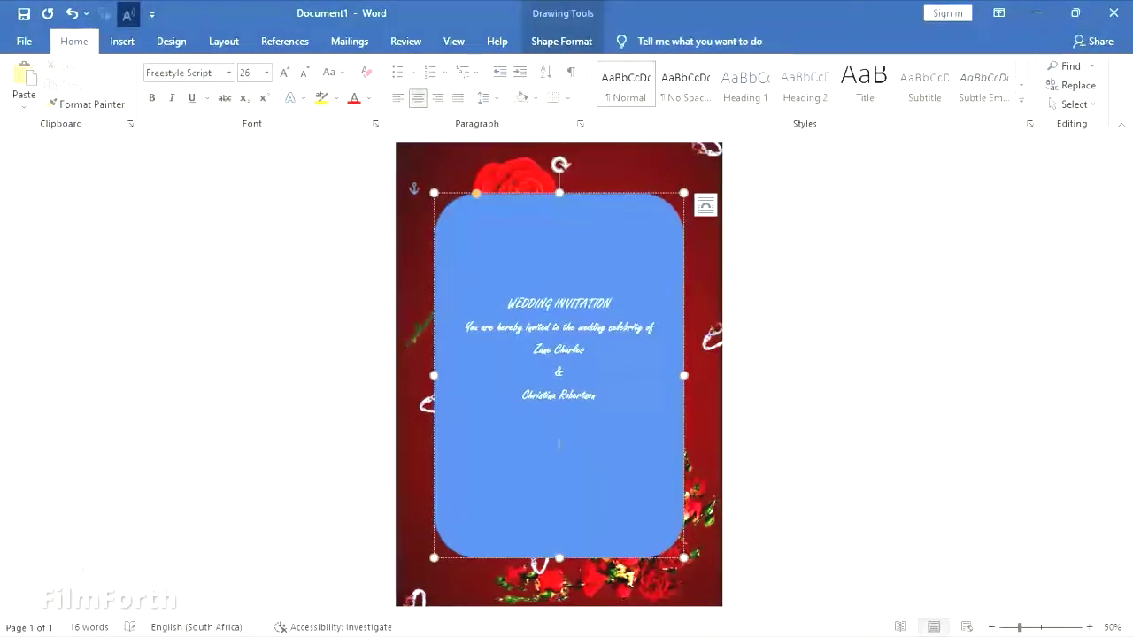
type("O")
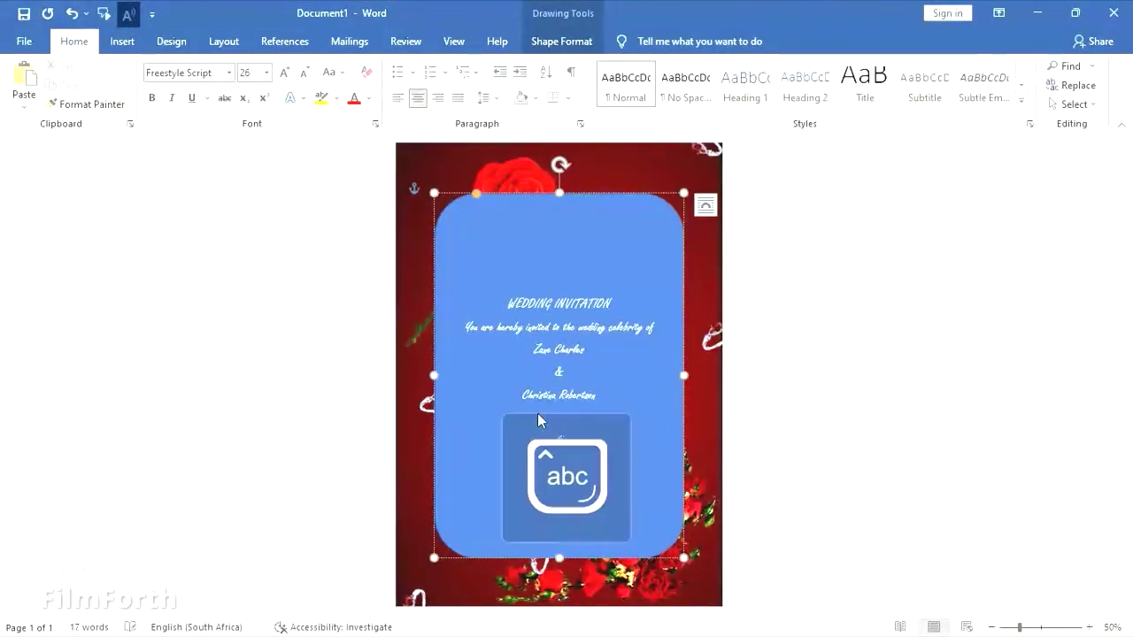
type("J")
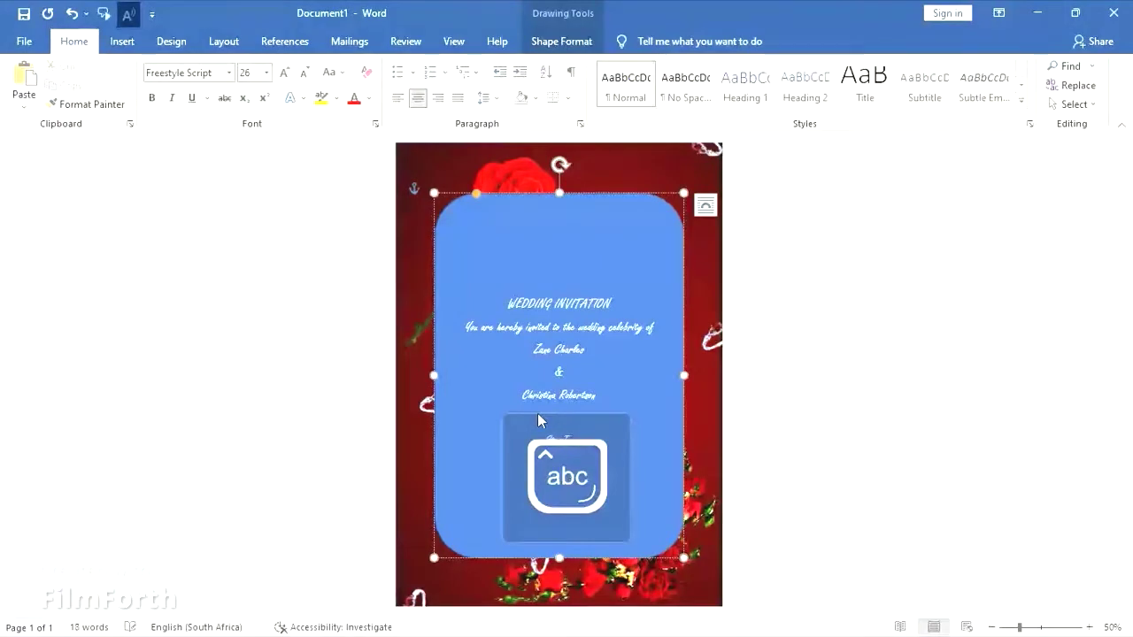
type("oseph Catholic")
type(" Church")
key("Return")
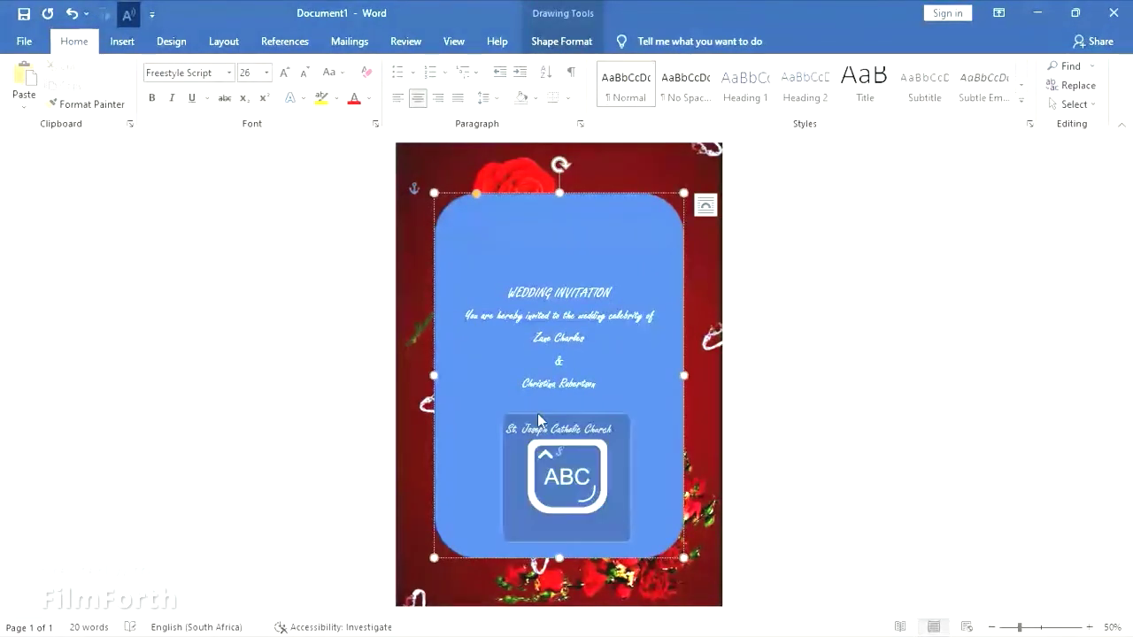
type("Springs C")
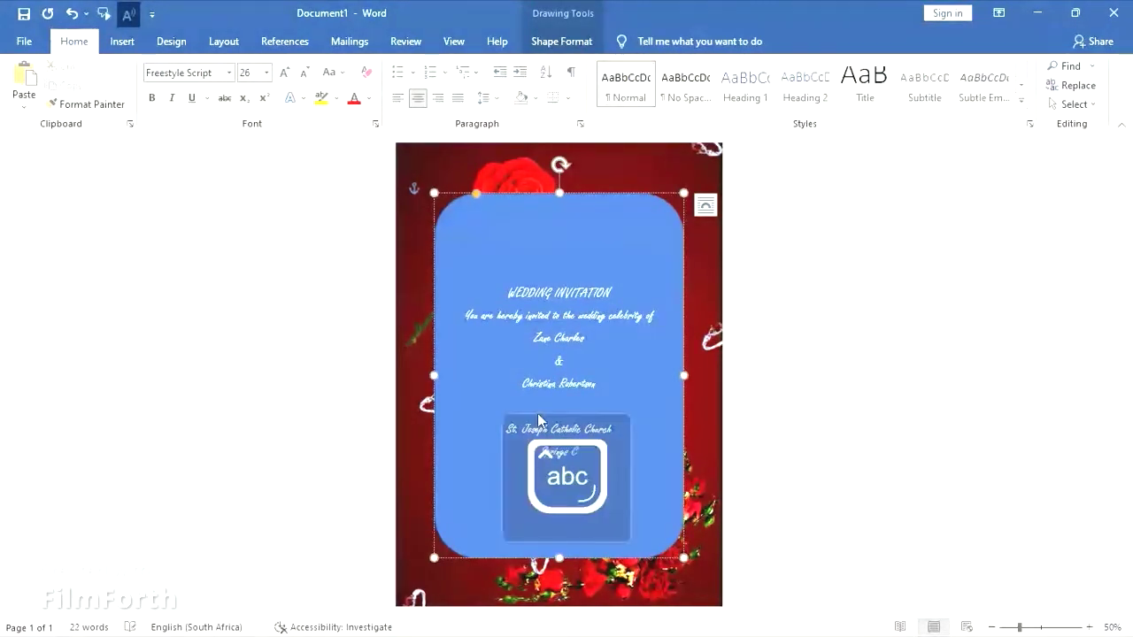
type("ity")
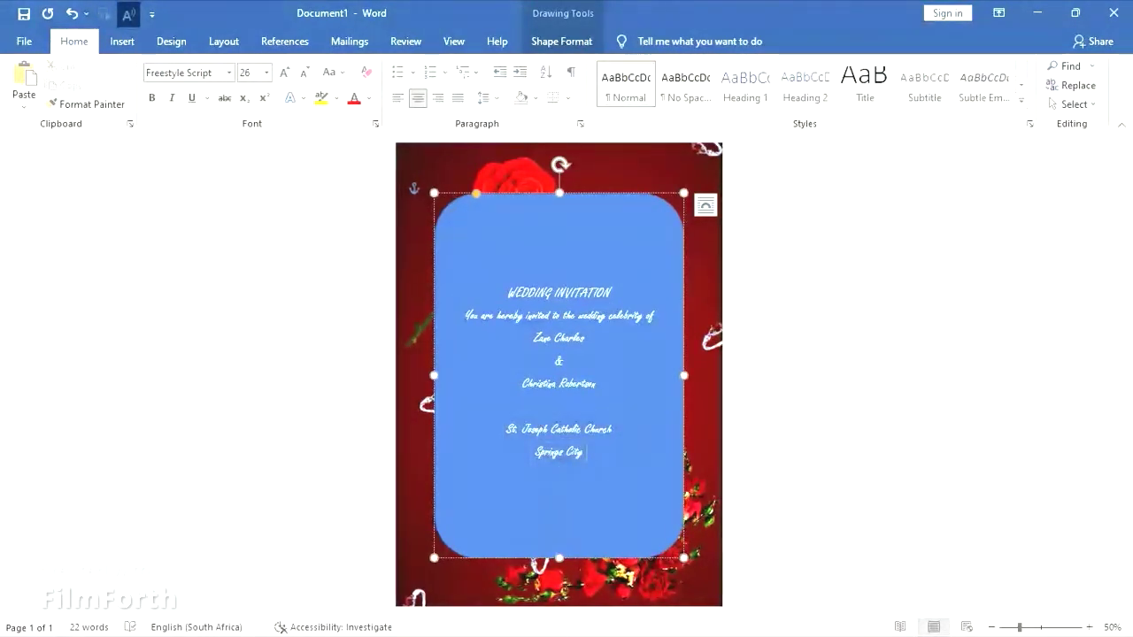
key("Return")
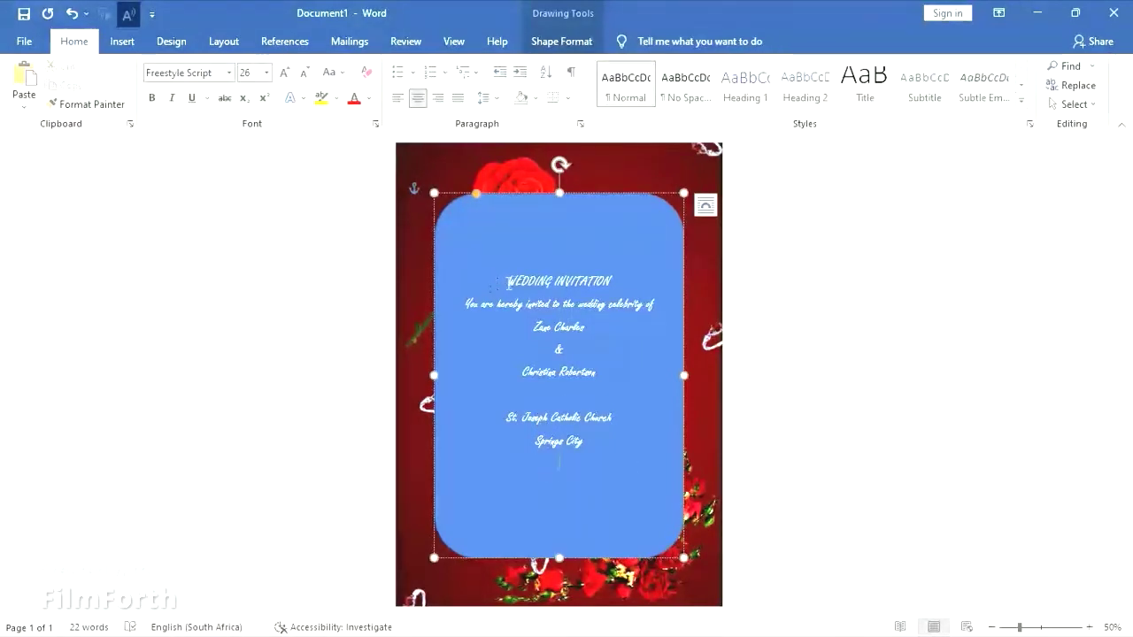
Give the rounded rectangle no fill and no outline.
left_click(571, 41)
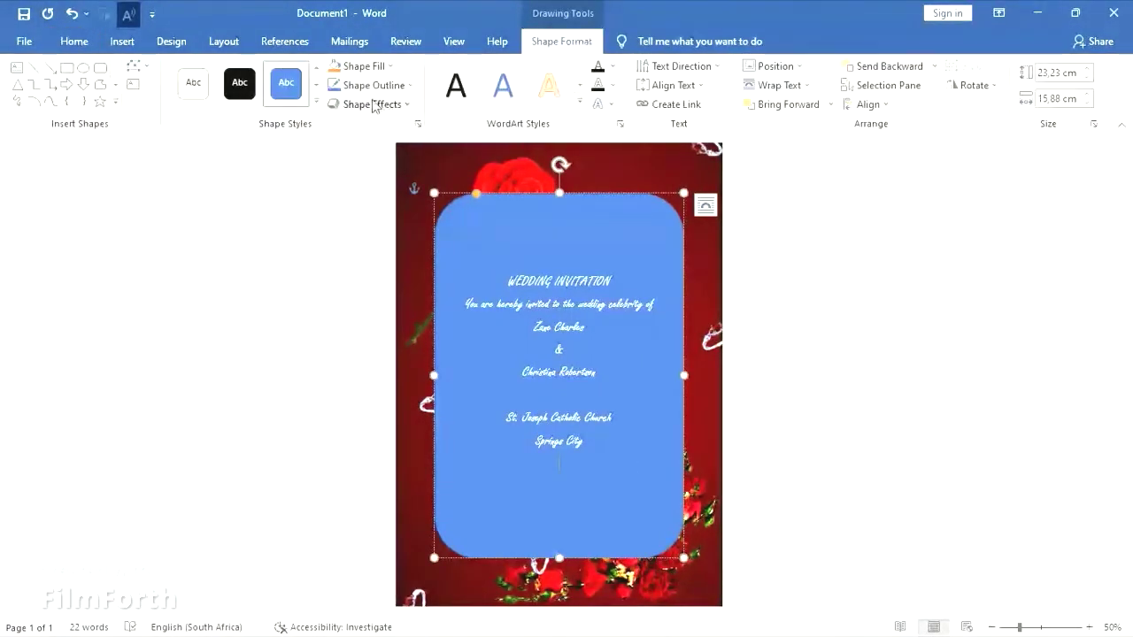
left_click(367, 67)
left_click(387, 215)
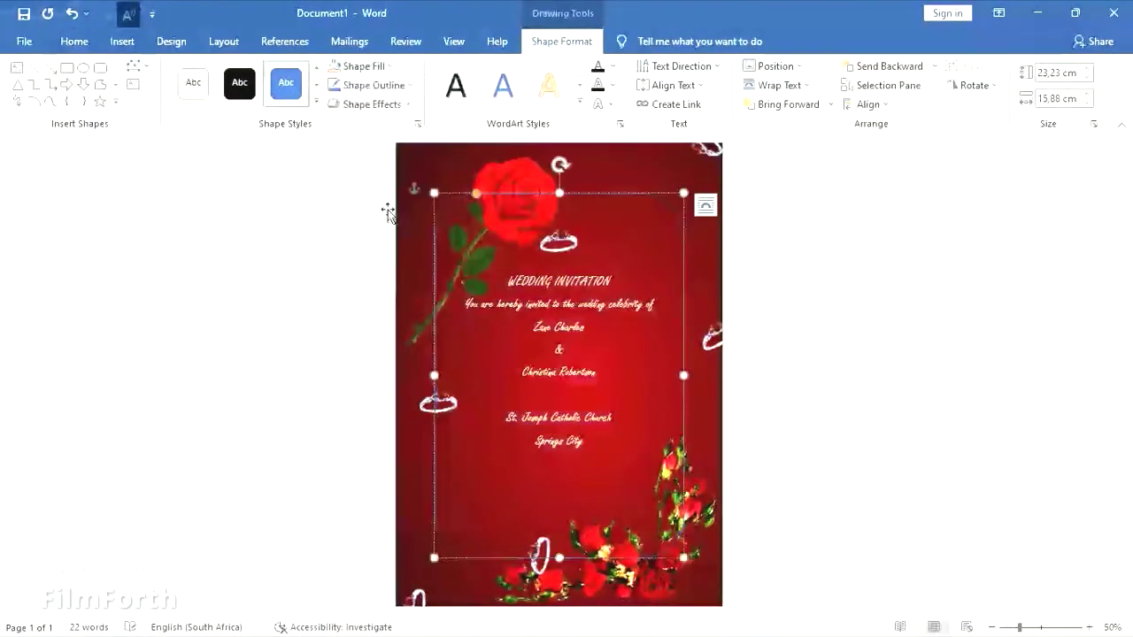
left_click(372, 85)
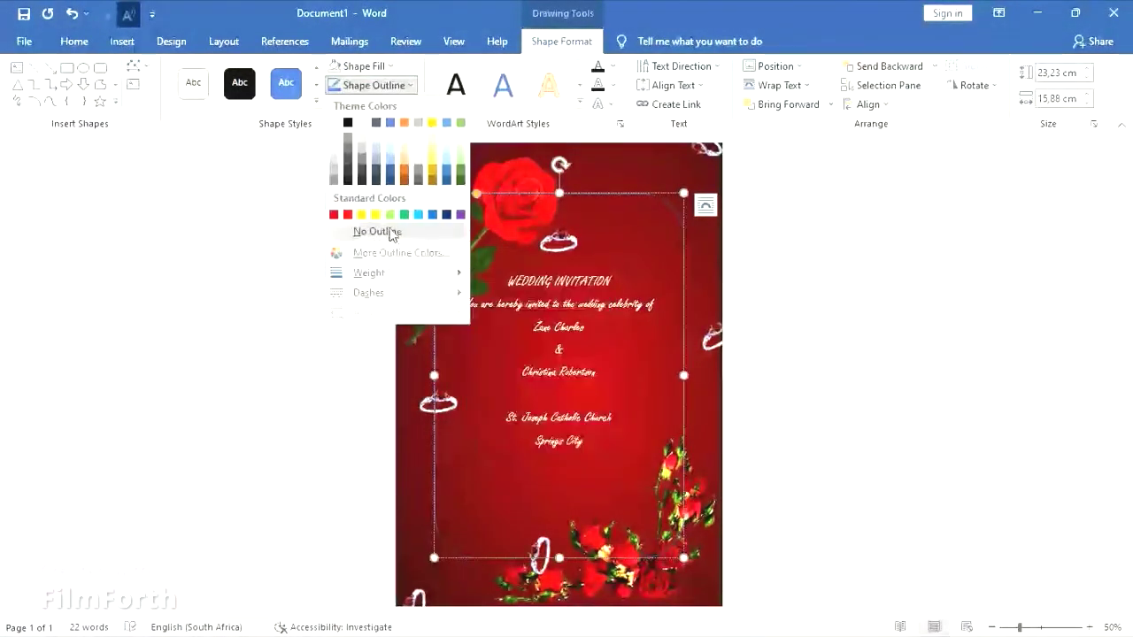
left_click(392, 232)
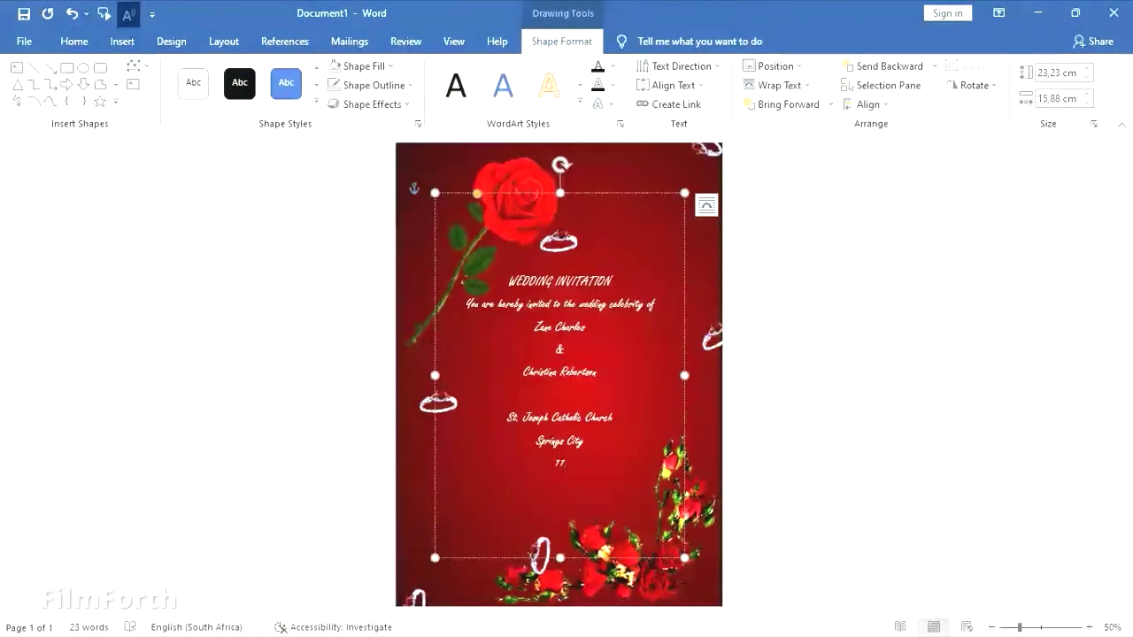
Type 'Saturday, 11 December 2021' and '10:30 am', then select all the invitation text.
type("11")
key("BackSpace")
key("BackSpace")
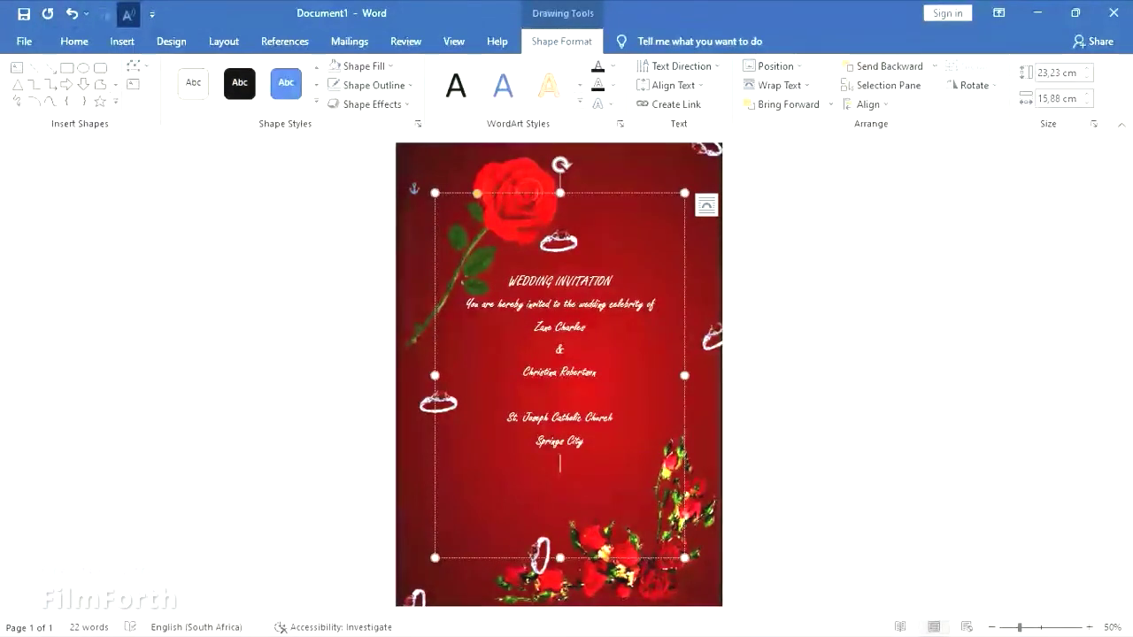
type("satu")
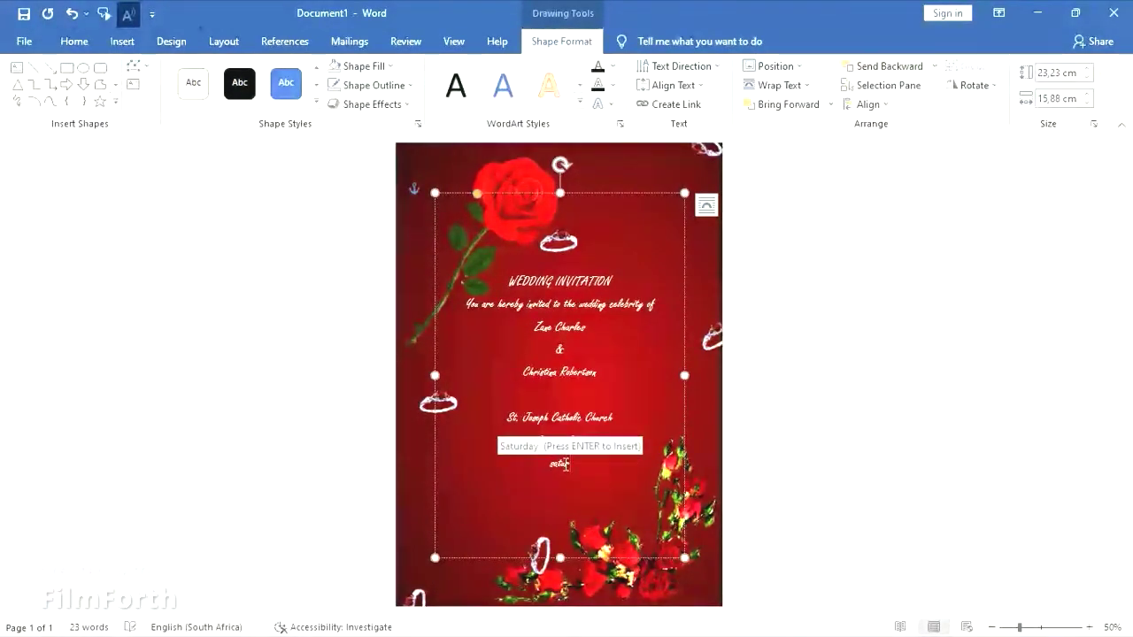
key("Return")
type(", 11")
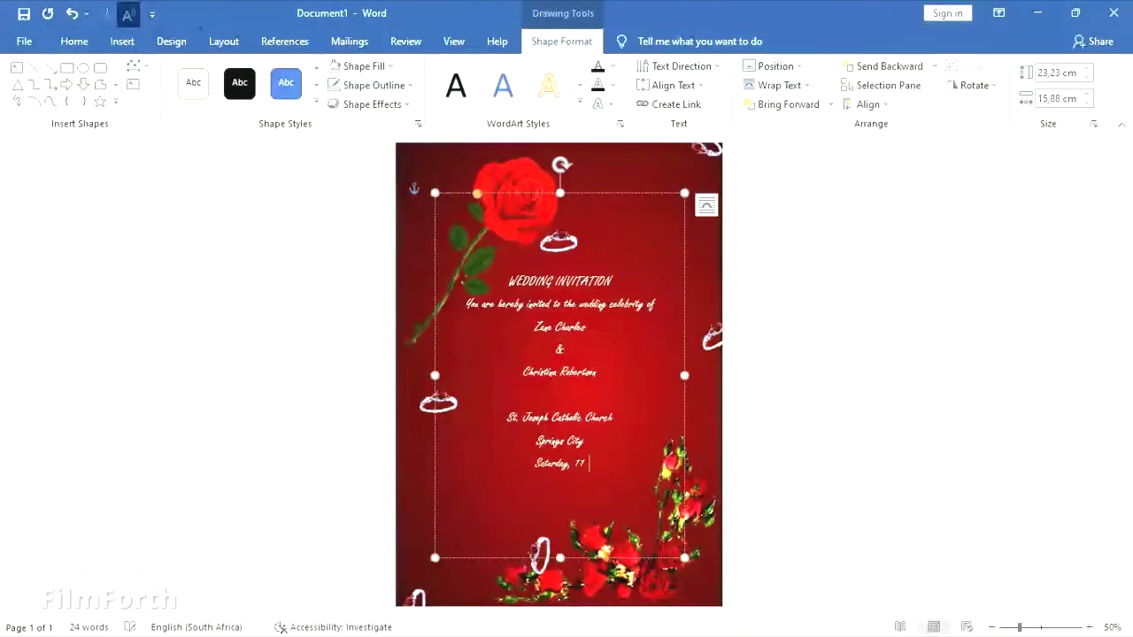
type(" D")
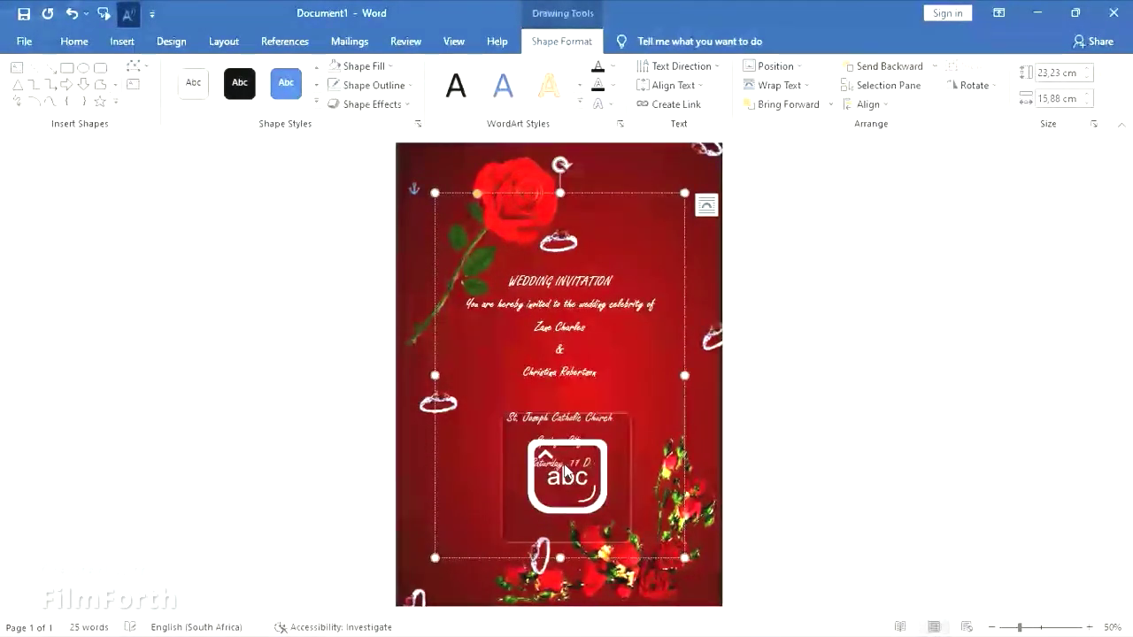
type("ece")
key("Return")
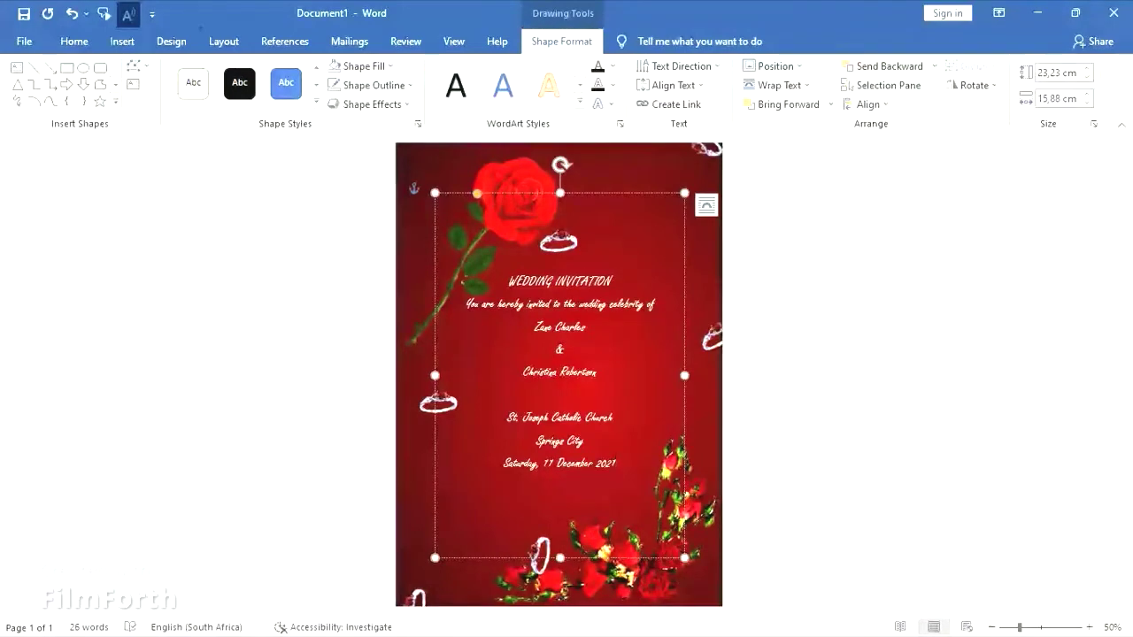
key("Return")
type("10")
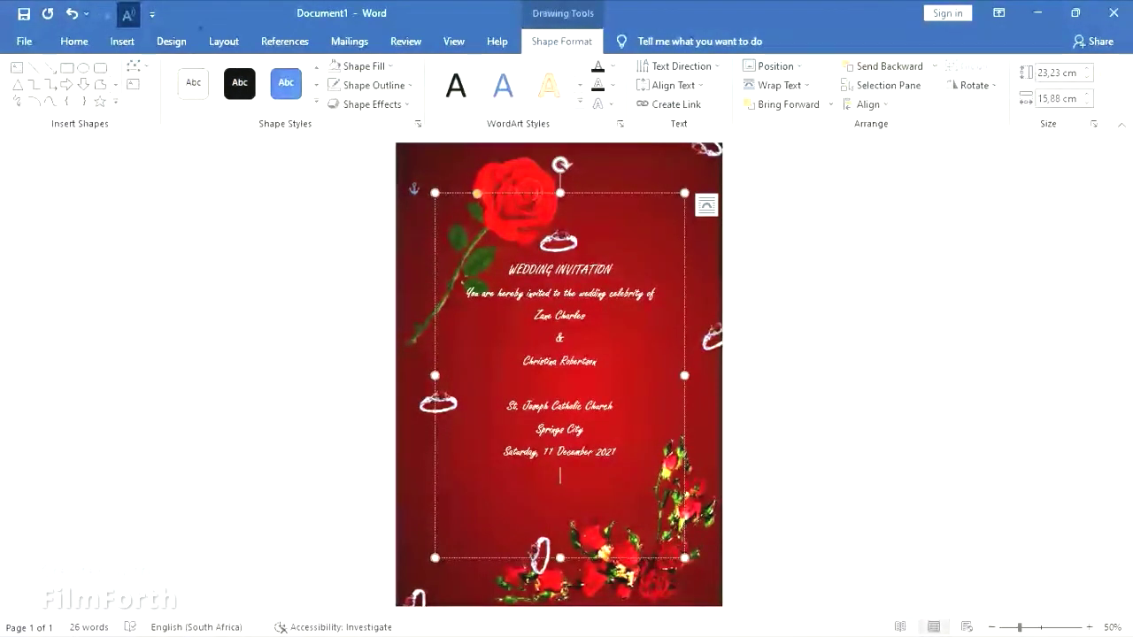
type(":")
type("30")
type(" am")
left_click_drag(509, 271, 611, 484)
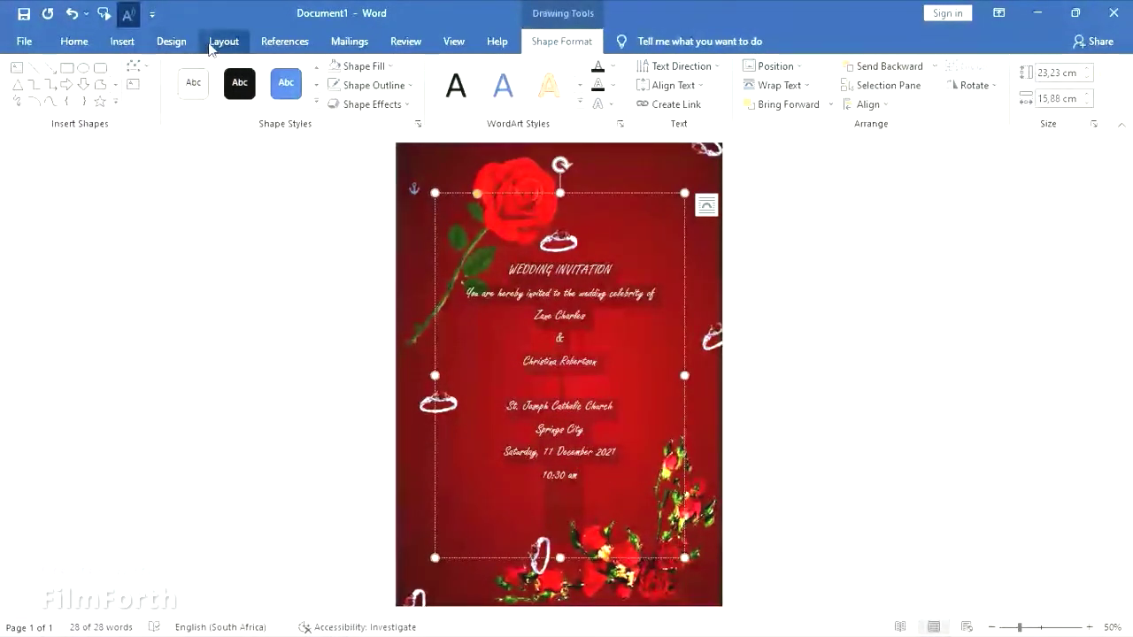
Apply a red glow text effect to all the invitation text.
left_click(79, 45)
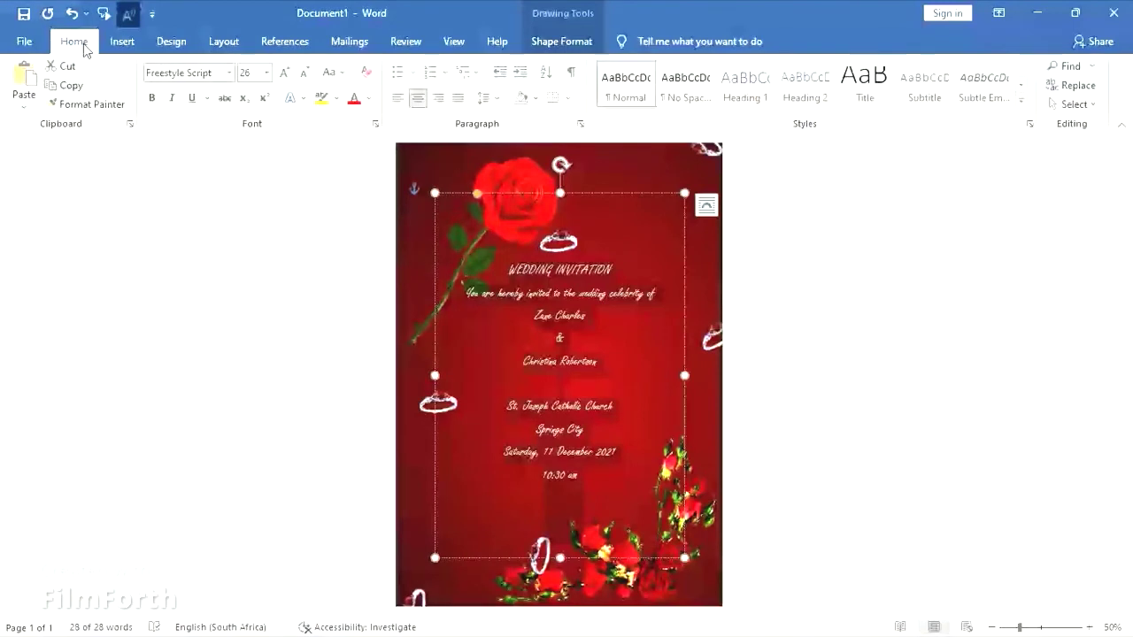
left_click(304, 98)
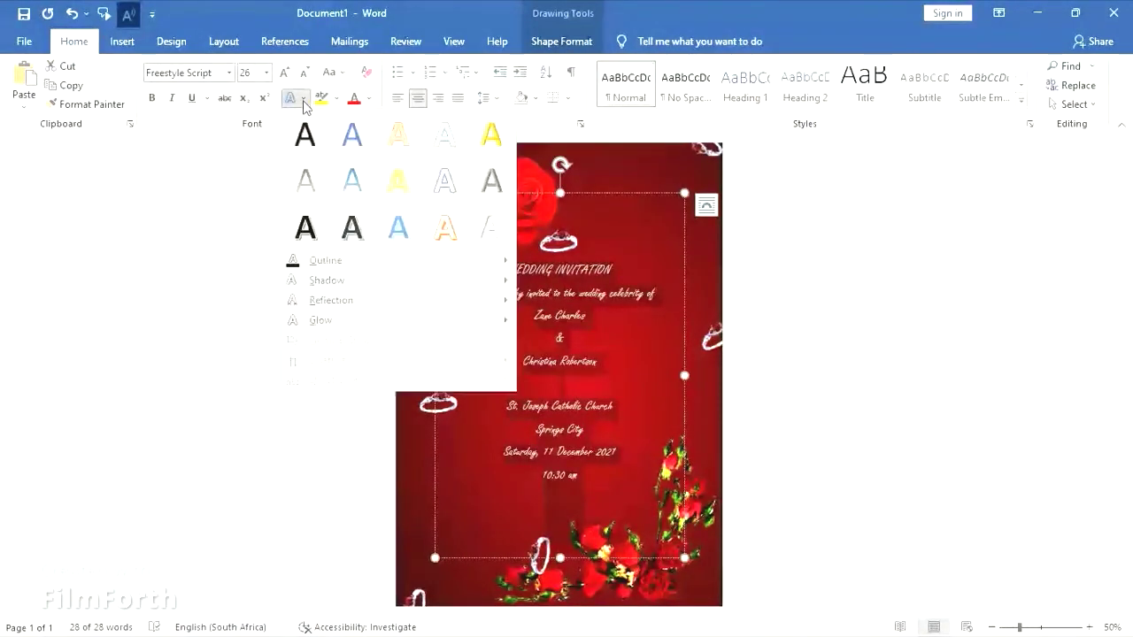
mouse_move(320, 319)
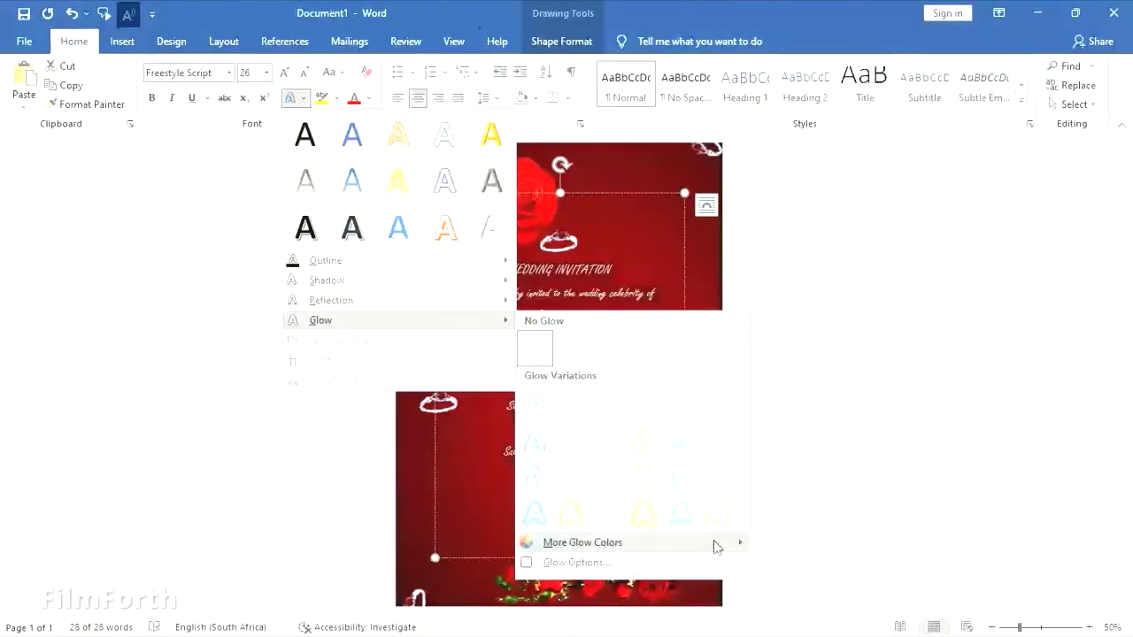
mouse_move(583, 543)
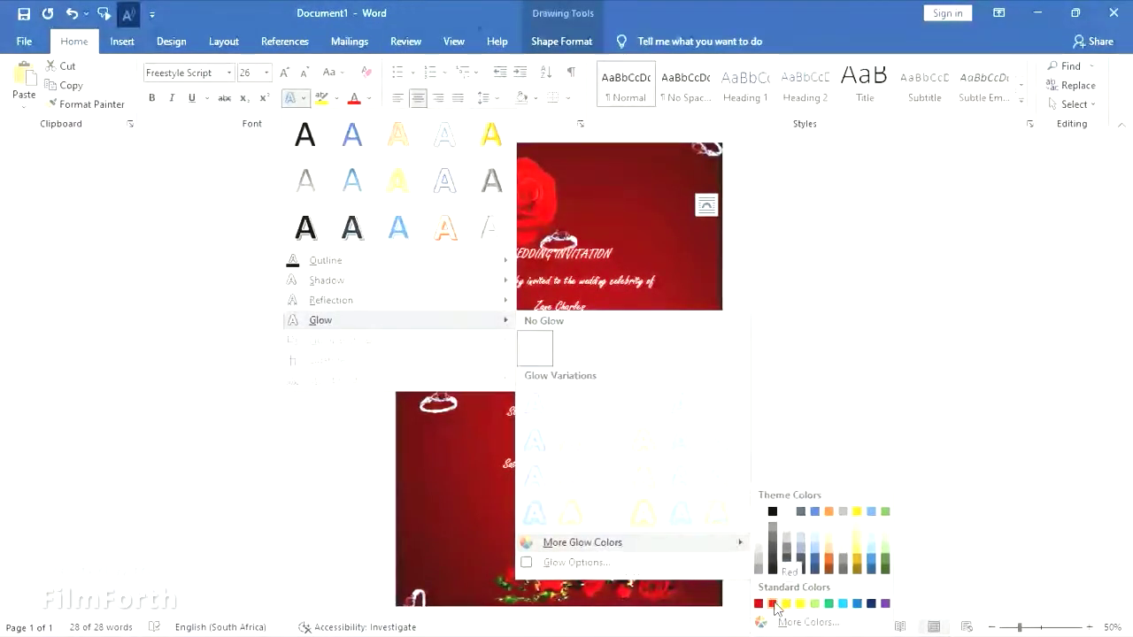
left_click(773, 605)
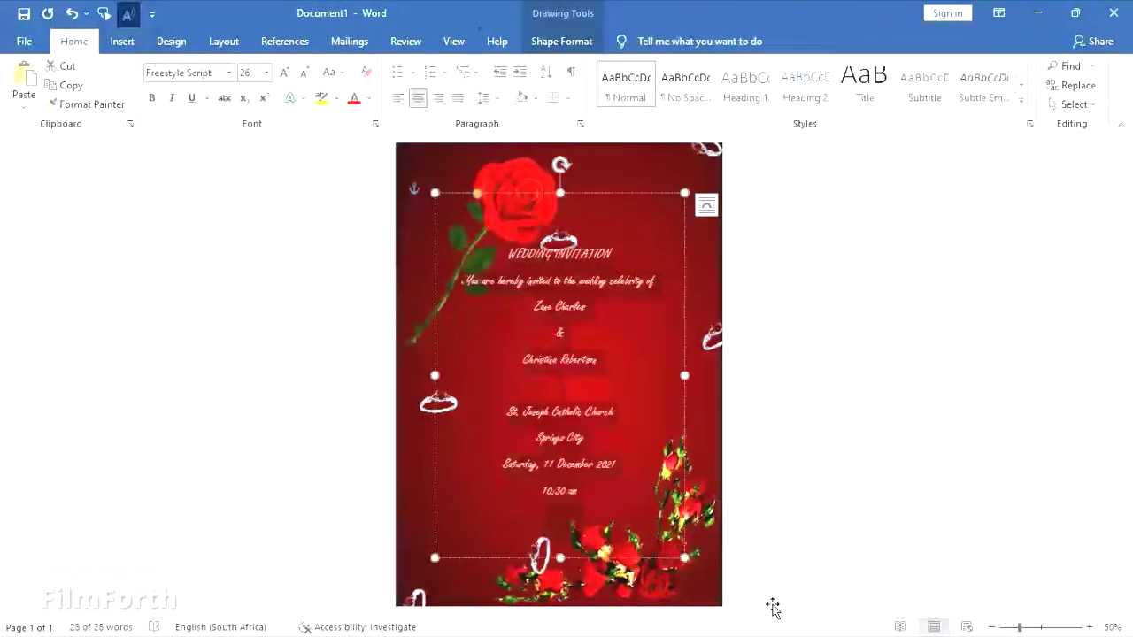
Enlarge the invitation text to 28 pt and set the groom's name in Edwardian Script ITC at 72 pt.
left_click(284, 73)
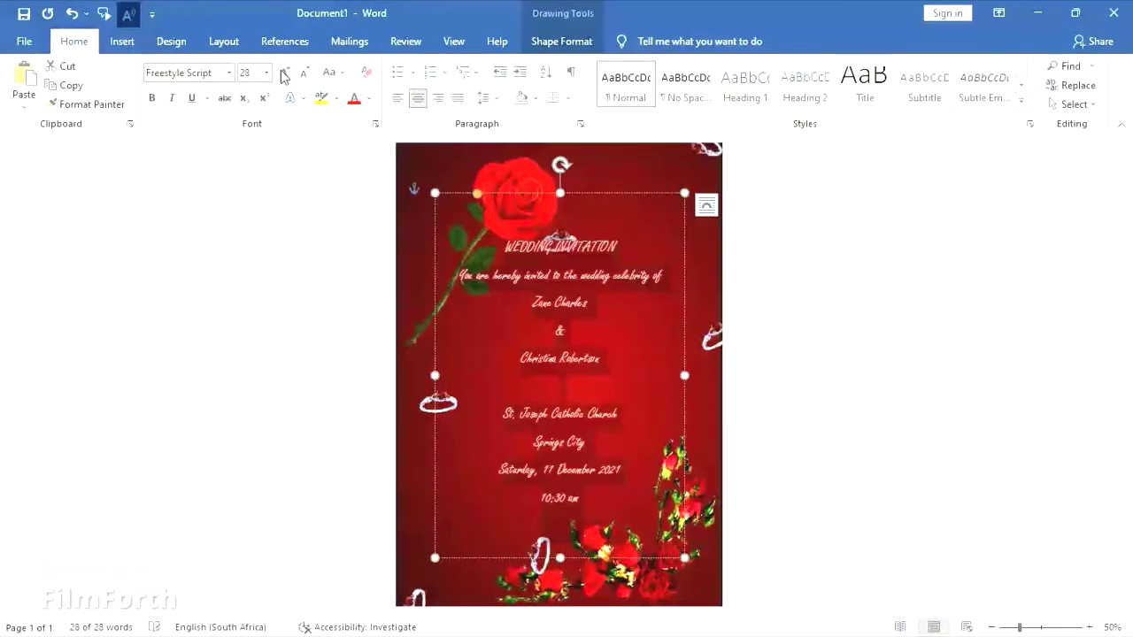
left_click_drag(534, 304, 591, 302)
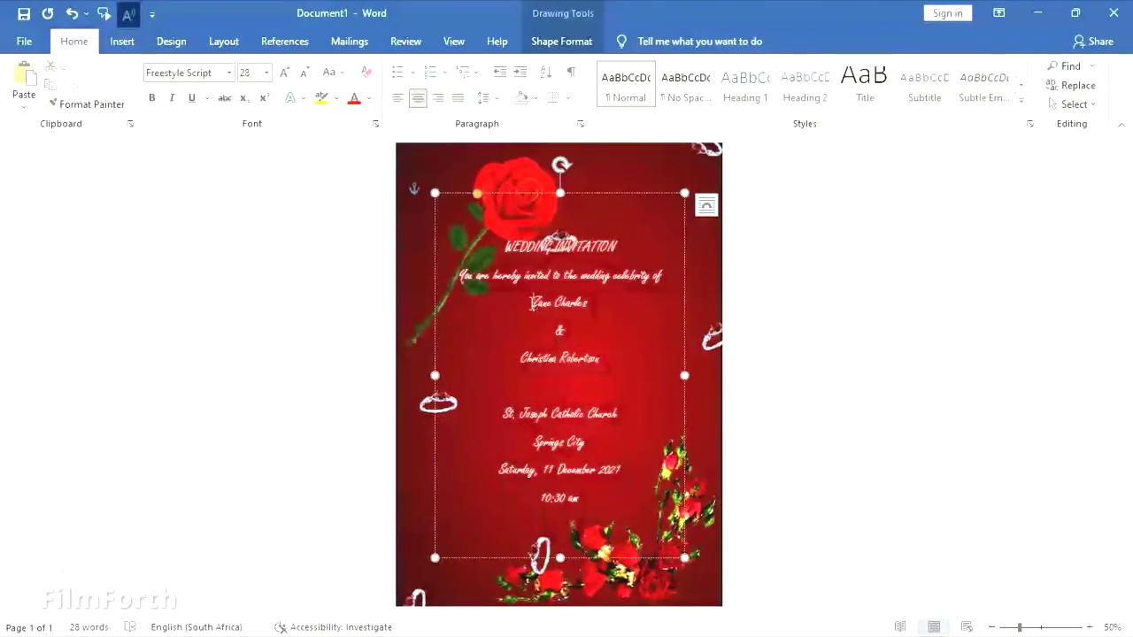
left_click(230, 73)
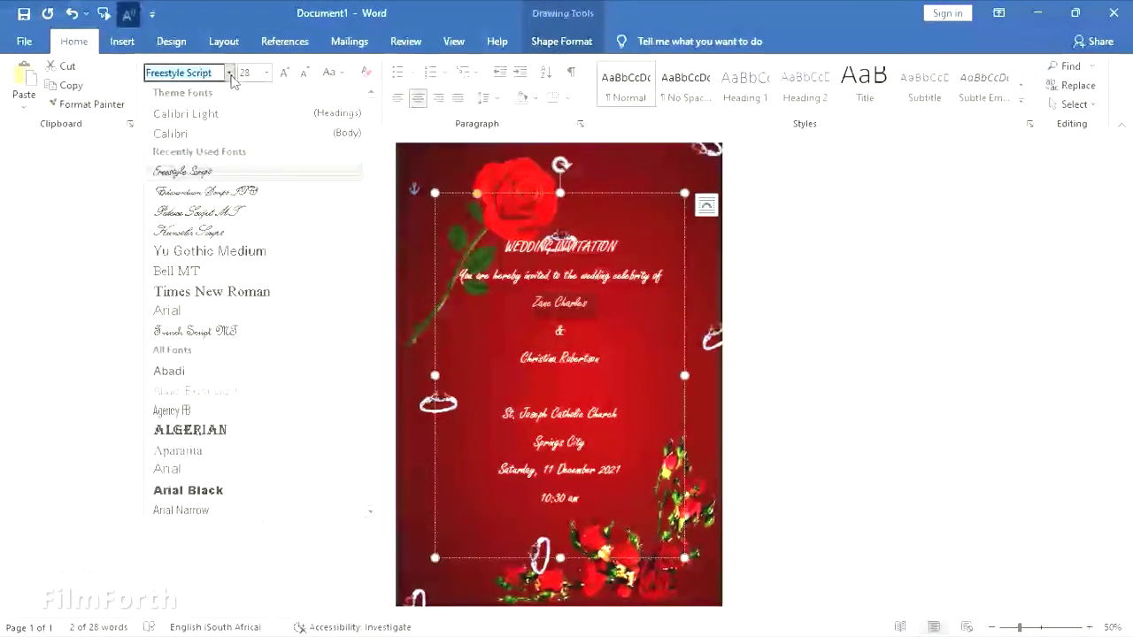
left_click(224, 193)
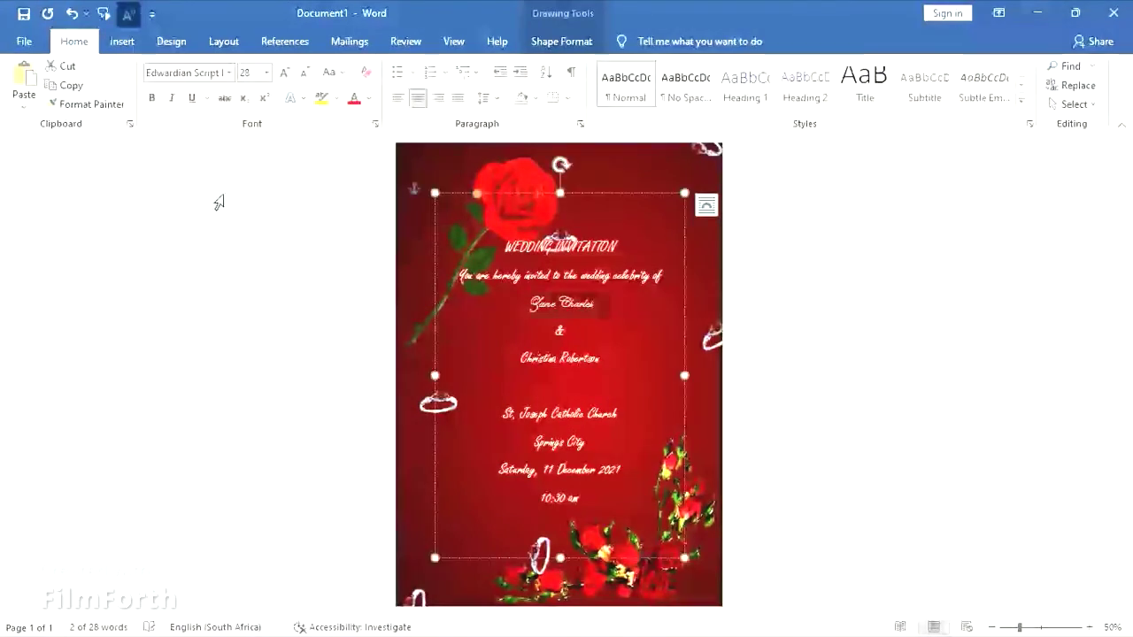
left_click(285, 74)
left_click(284, 73)
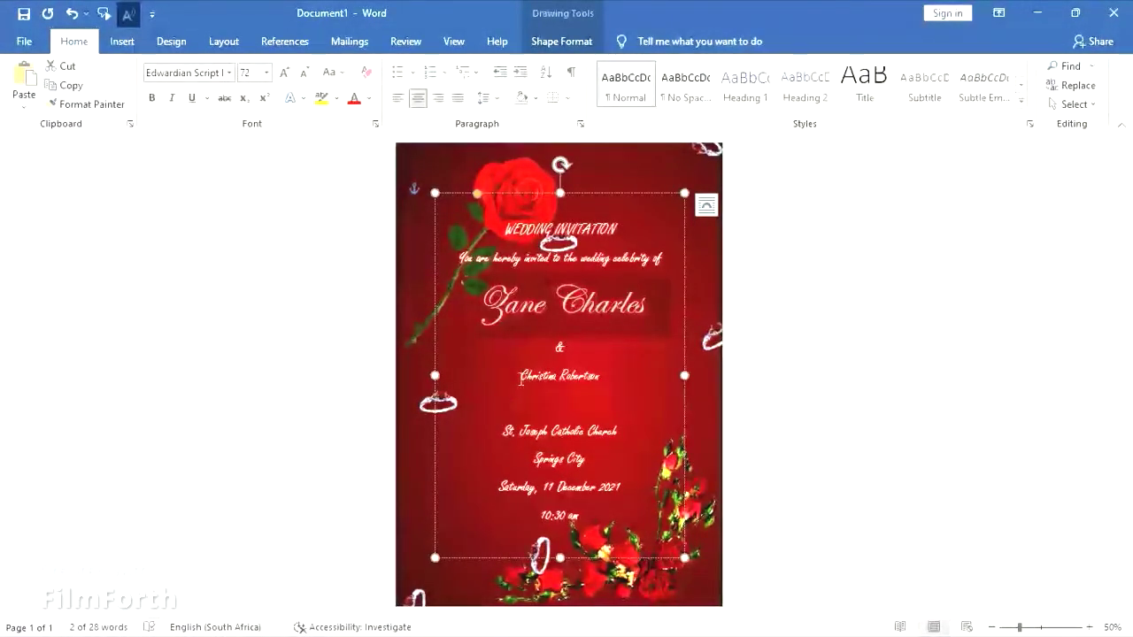
Set the bride's name in Edwardian Script ITC at 72 pt.
left_click_drag(519, 376, 602, 377)
left_click(230, 72)
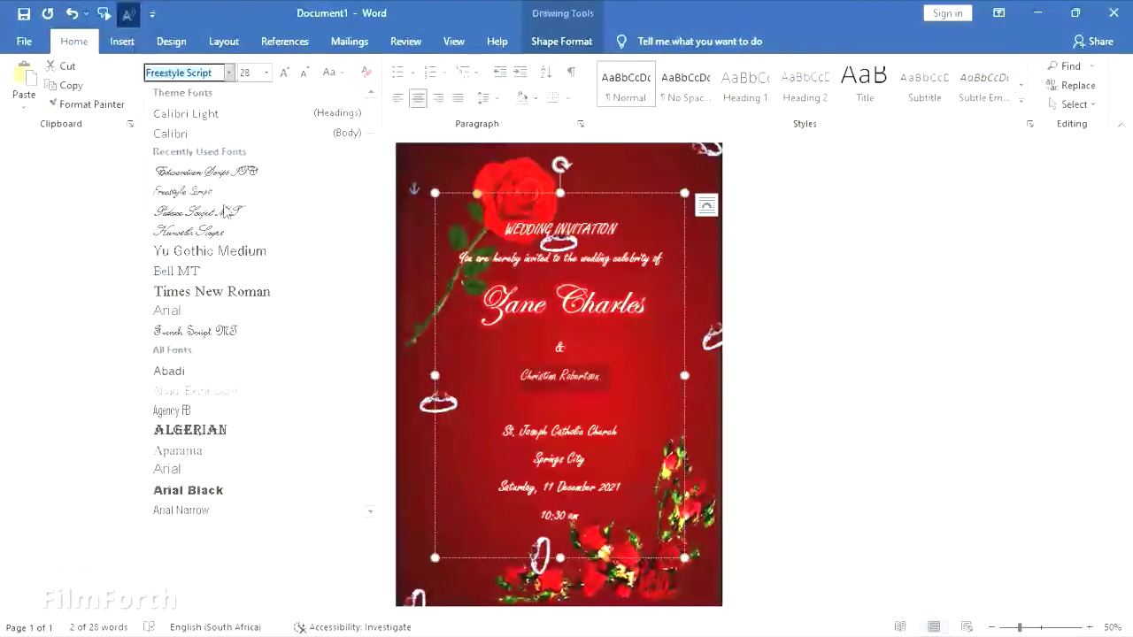
left_click(222, 173)
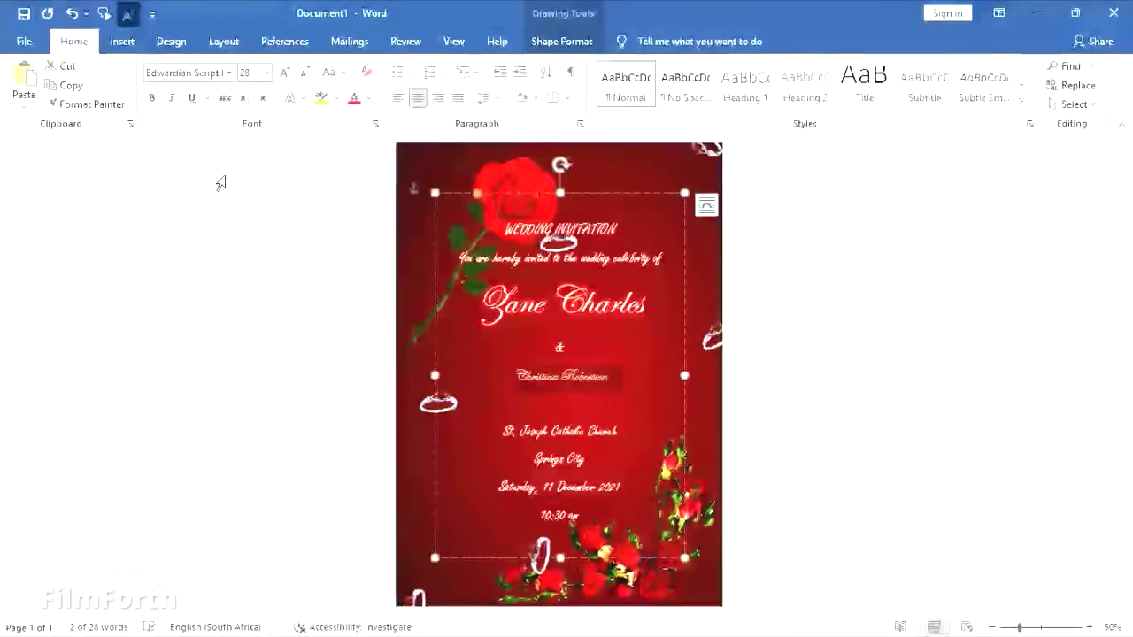
left_click(284, 72)
left_click(284, 72)
left_click(284, 72)
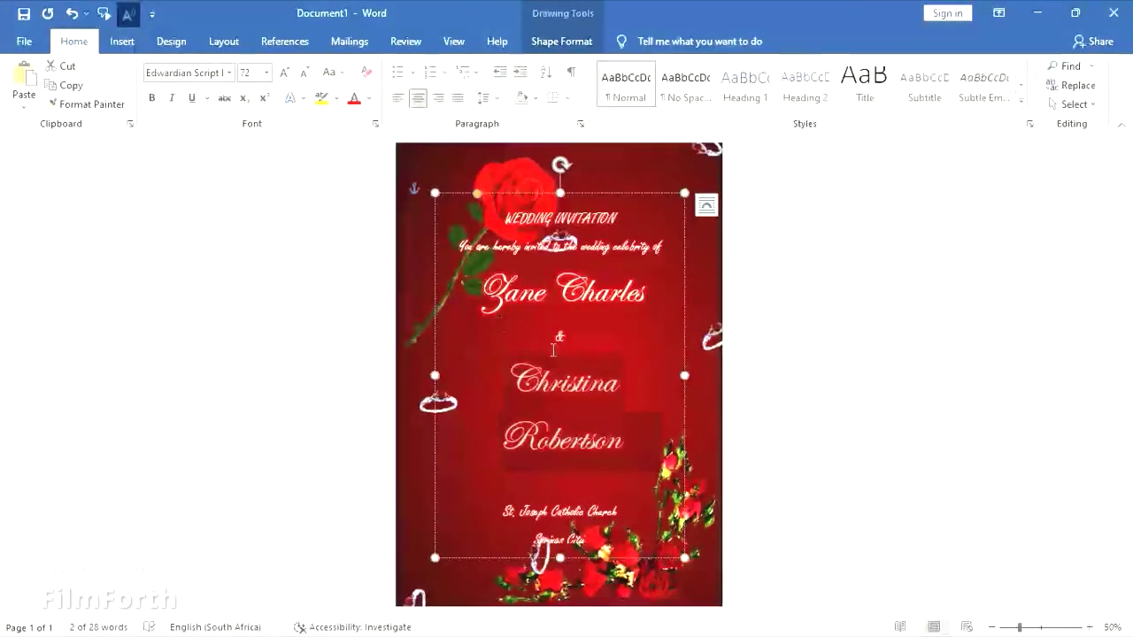
left_click(303, 72)
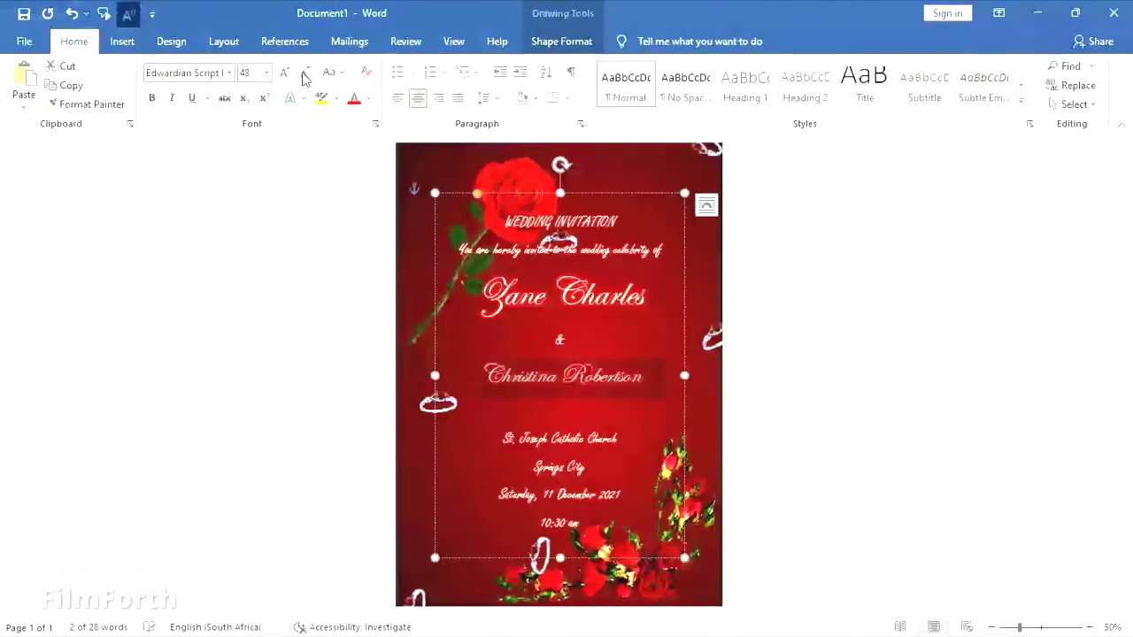
left_click(284, 72)
left_click(284, 73)
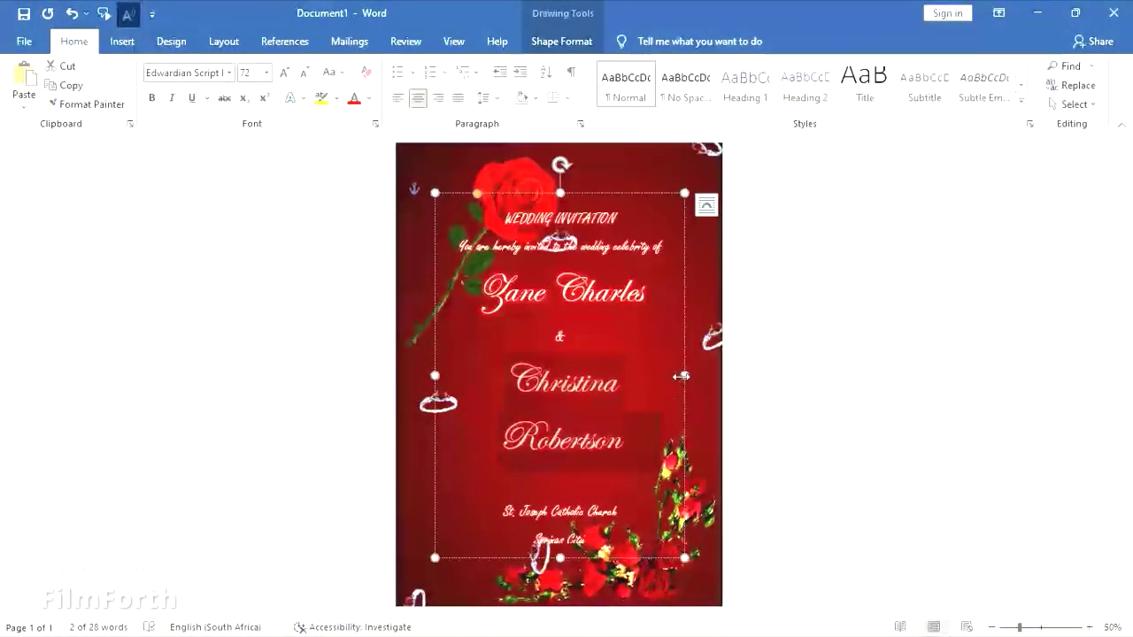
Widen the text box on both sides, extend it downward, and nudge it up slightly.
left_click_drag(685, 376, 715, 376)
left_click_drag(431, 375, 409, 375)
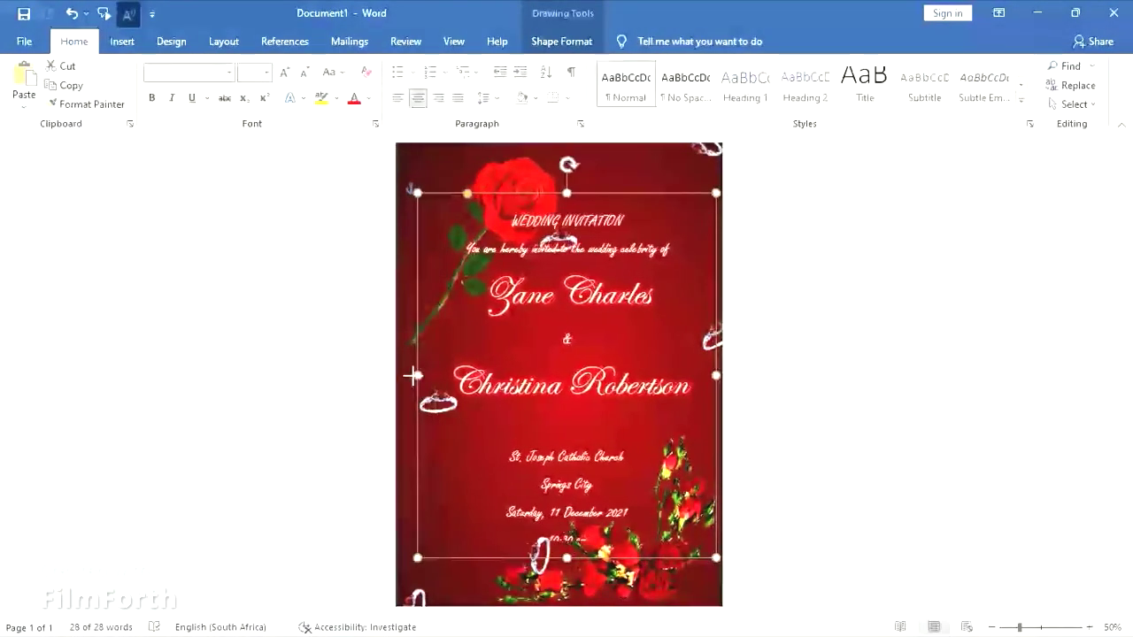
left_click_drag(561, 556, 560, 566)
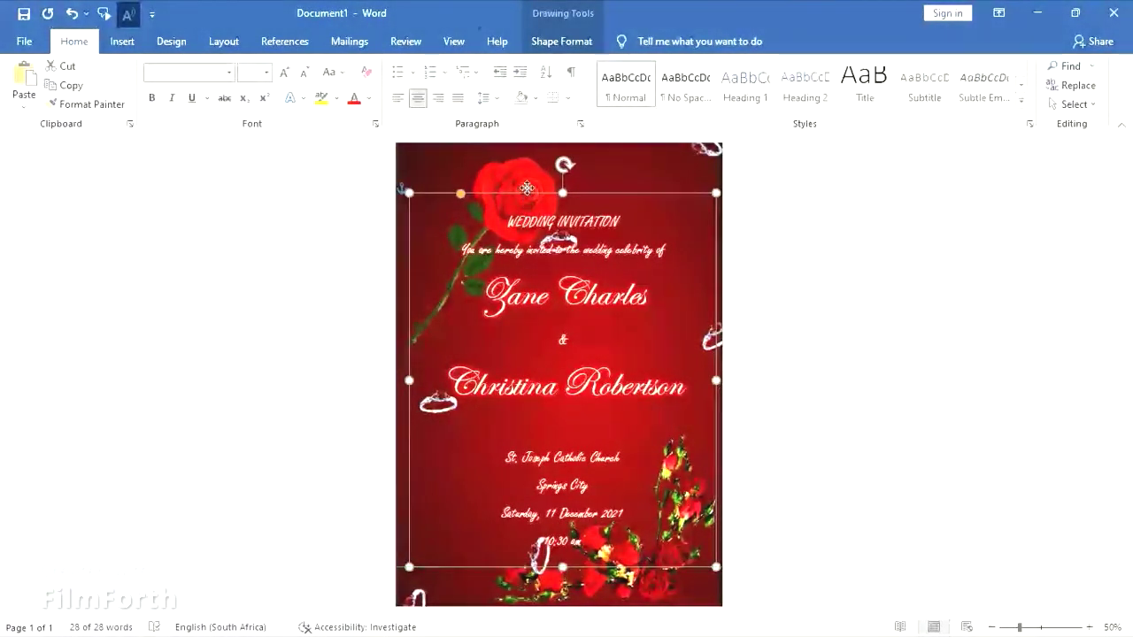
left_click_drag(526, 199, 527, 185)
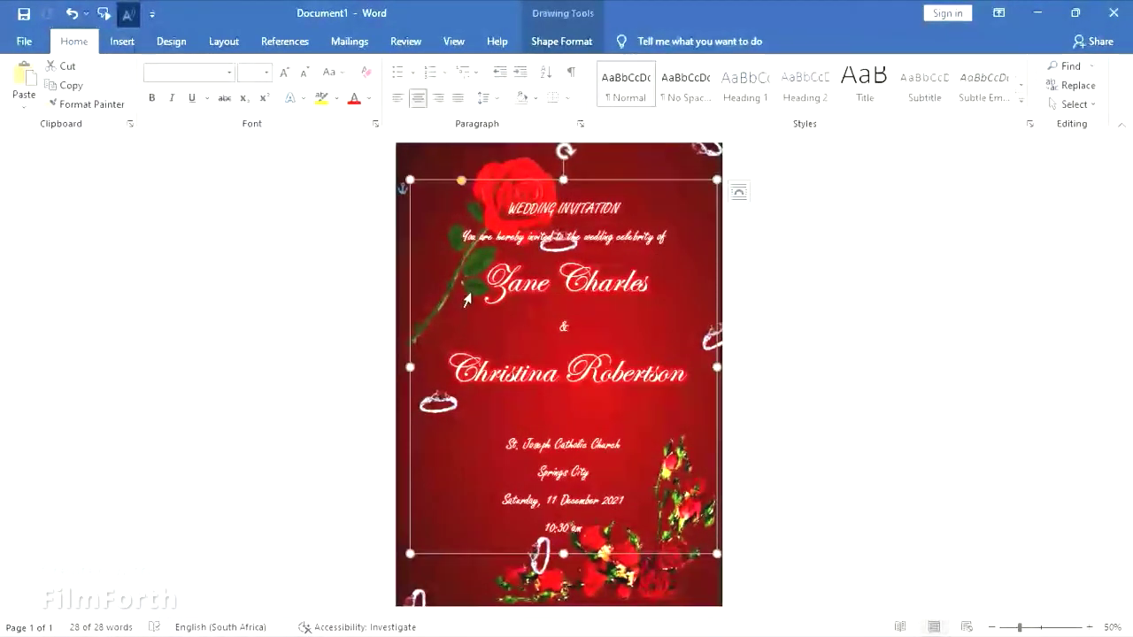
left_click_drag(485, 285, 679, 383)
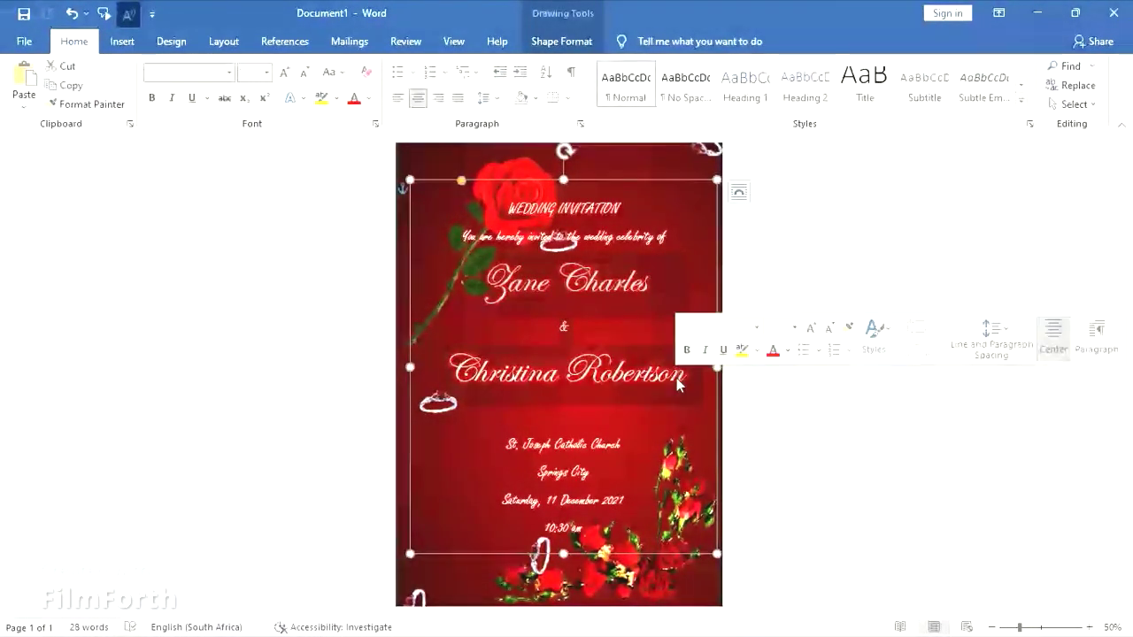
Tighten the line spacing between the name lines and enlarge the title and invitation lines to 36 pt.
left_click(496, 99)
left_click(507, 121)
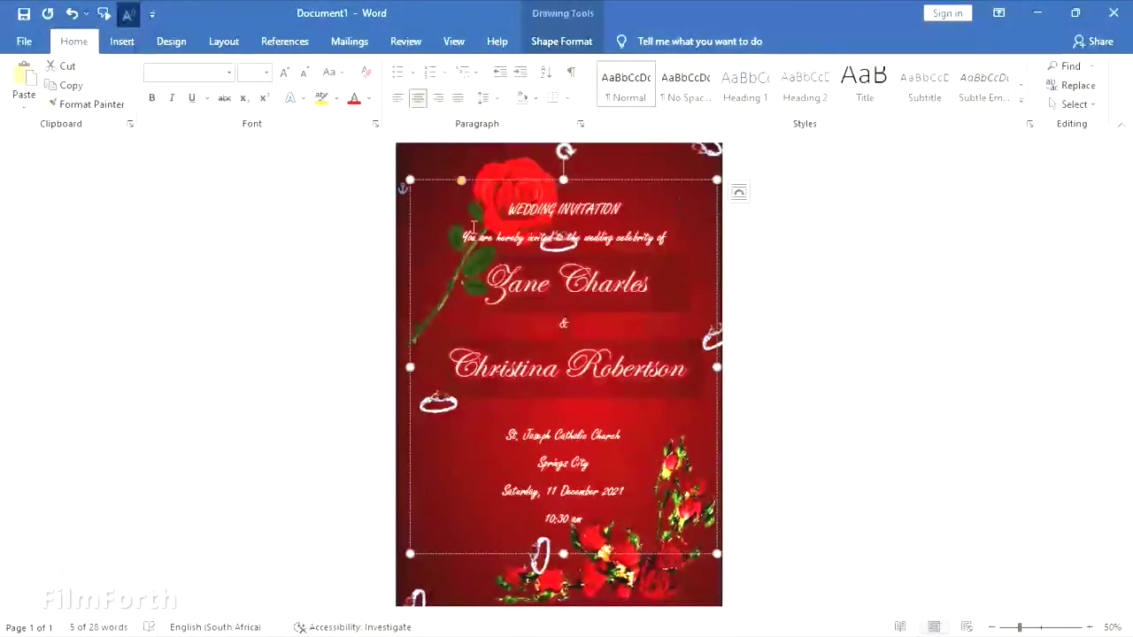
left_click(665, 246)
triple_click(665, 246)
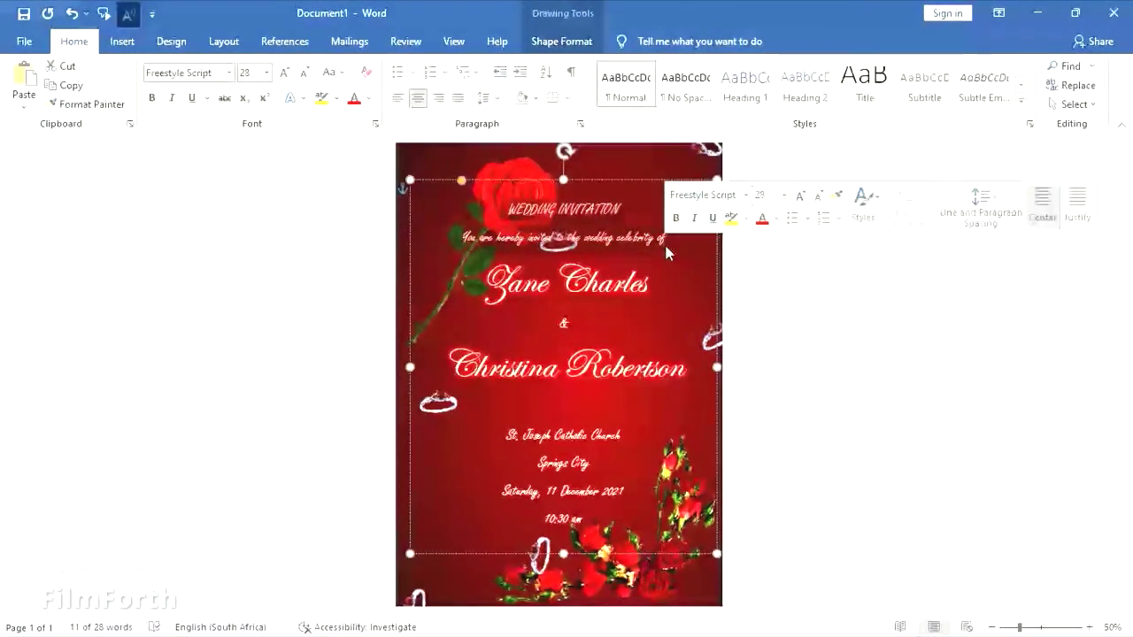
left_click(284, 75)
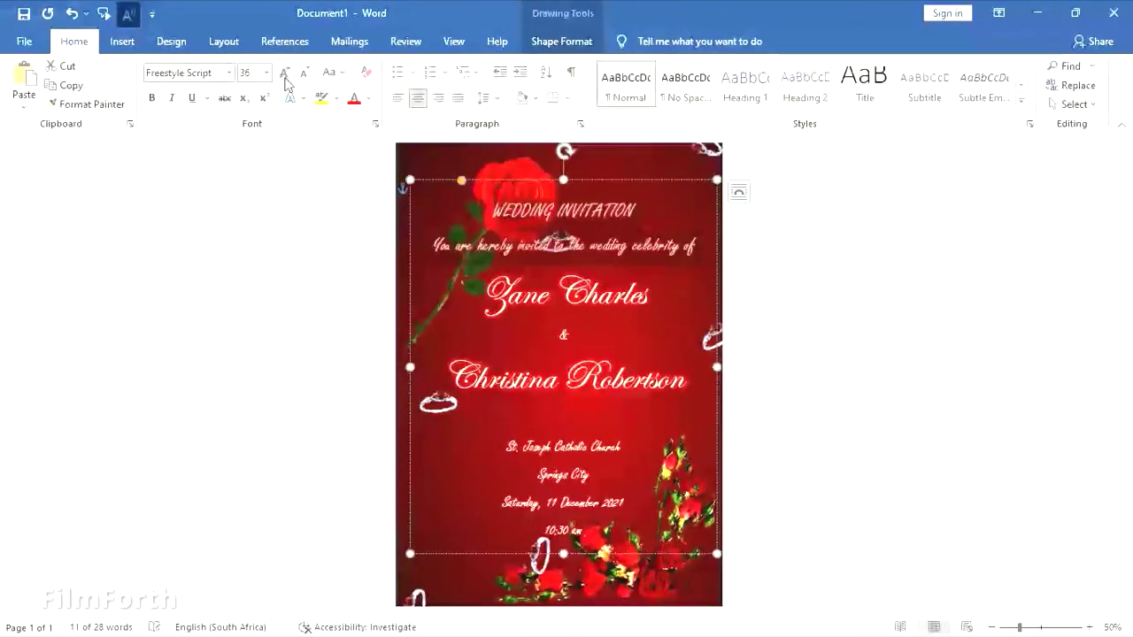
Enlarge the church, city and date lines to 36 pt and extend the box to reveal 10:30 am.
left_click(522, 442)
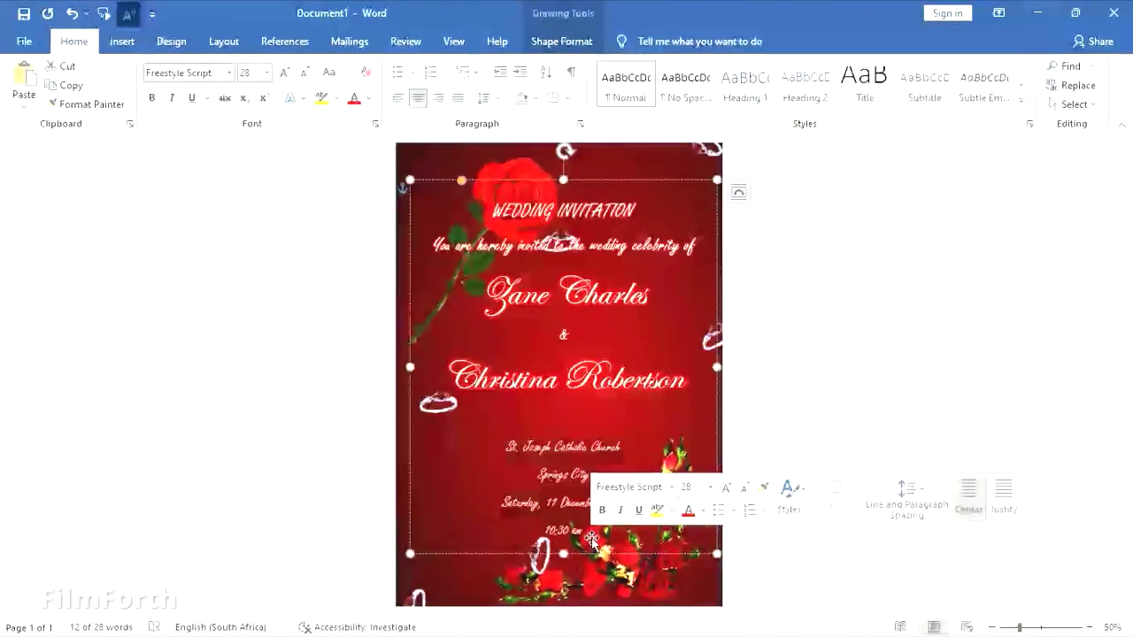
left_click(282, 75)
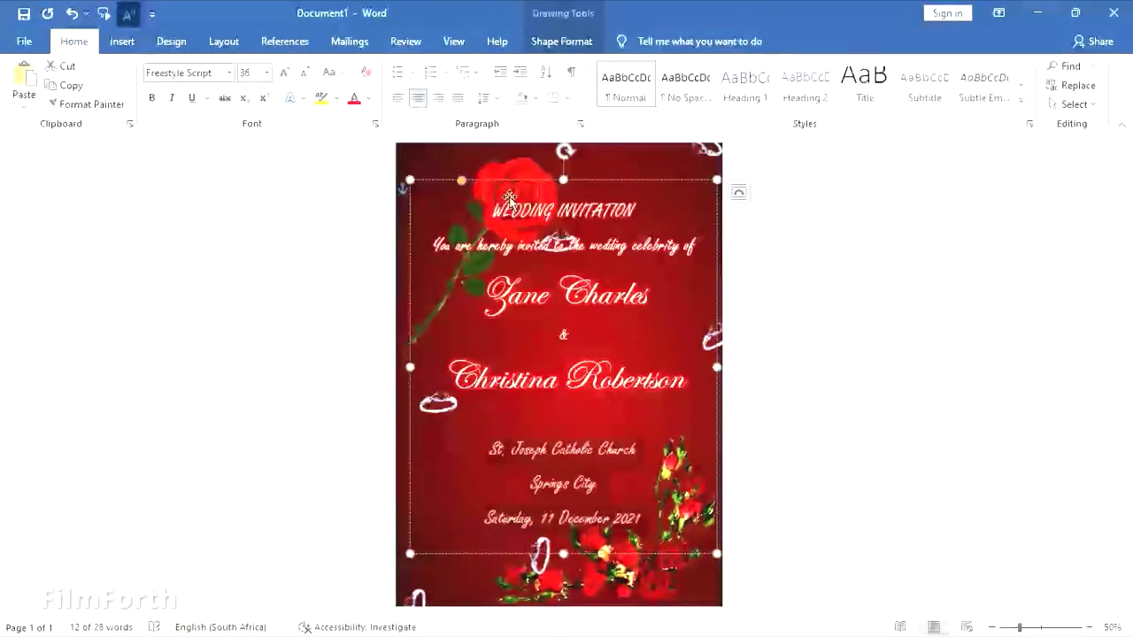
left_click(593, 556)
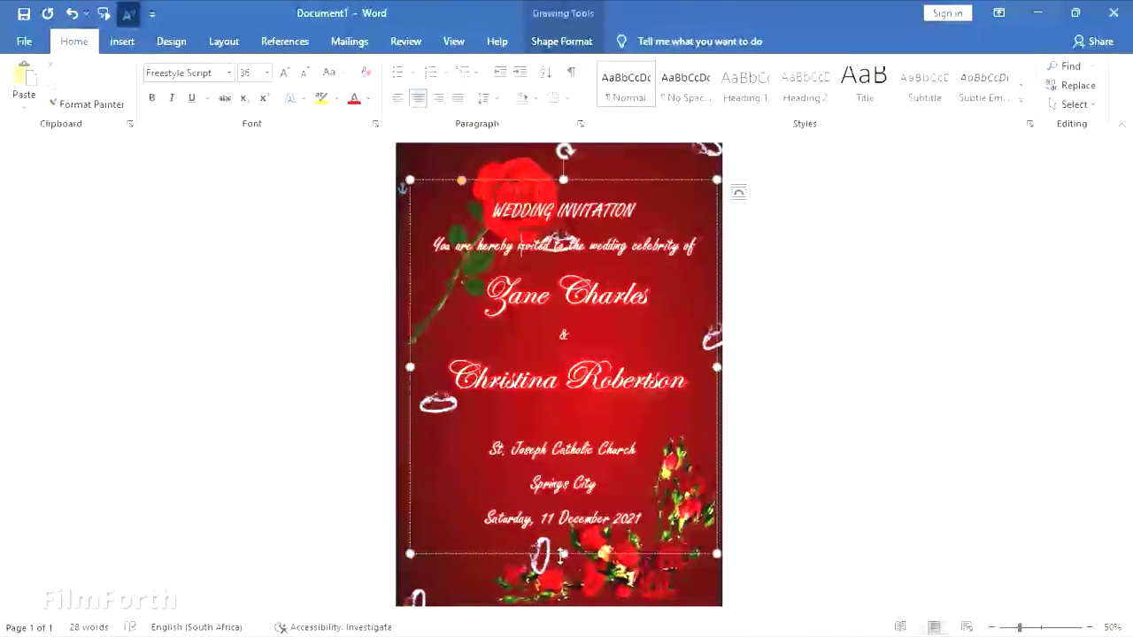
left_click_drag(564, 554, 564, 595)
key("ctrl+a")
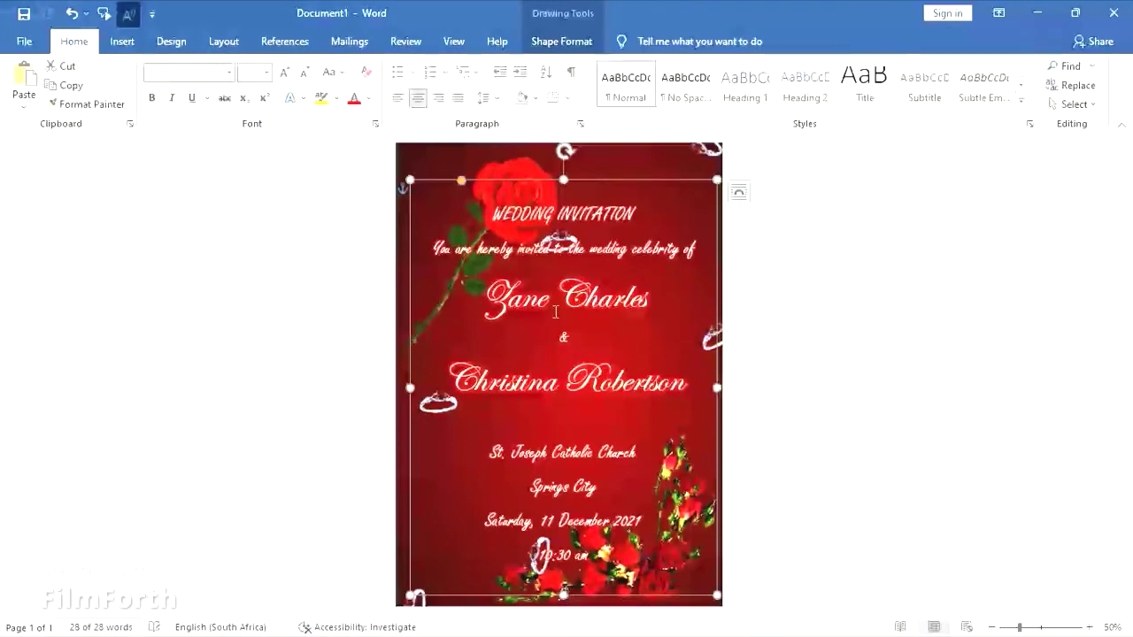
left_click(435, 185)
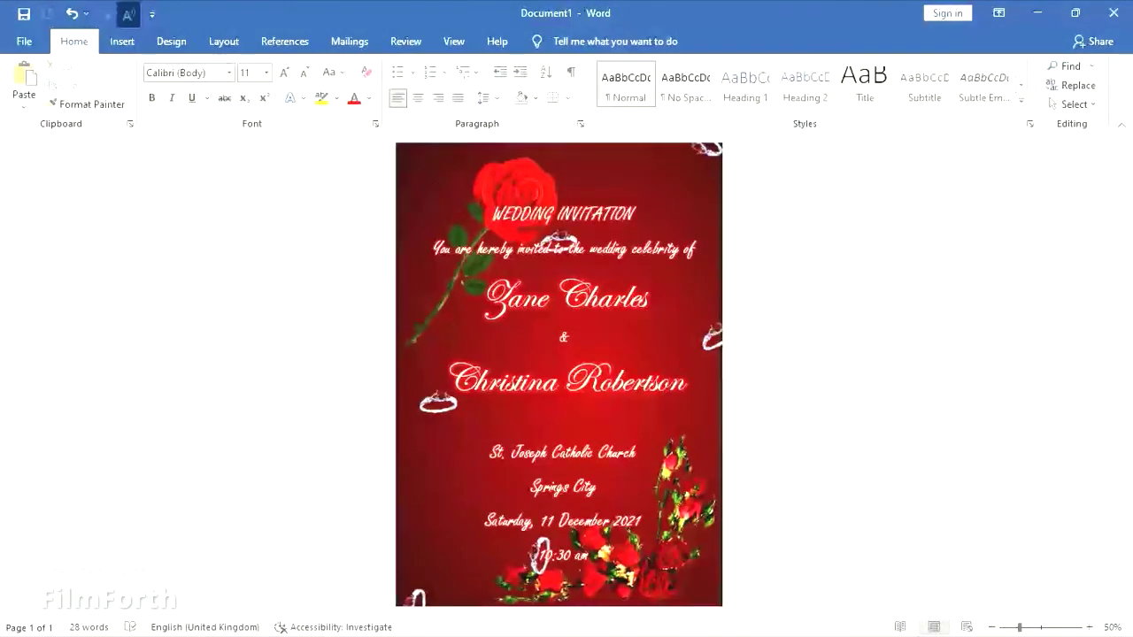
Correct 'celebrity' to 'celebration' and delete 'hereby' from the invitation line.
left_click(679, 252)
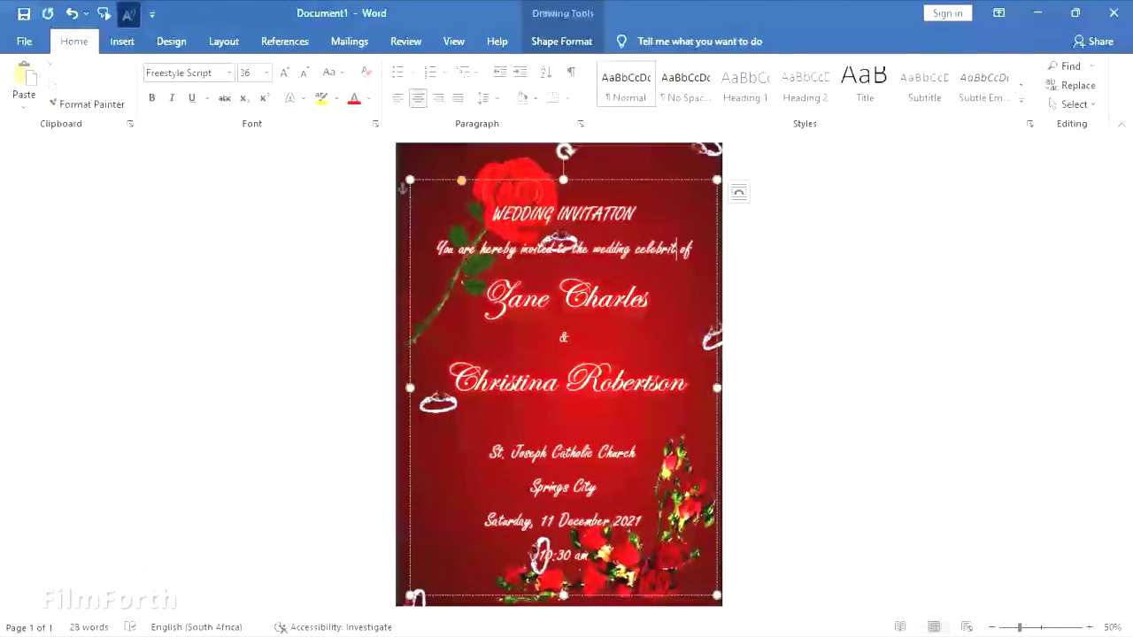
key("BackSpace")
key("BackSpace")
key("BackSpace")
type("ation")
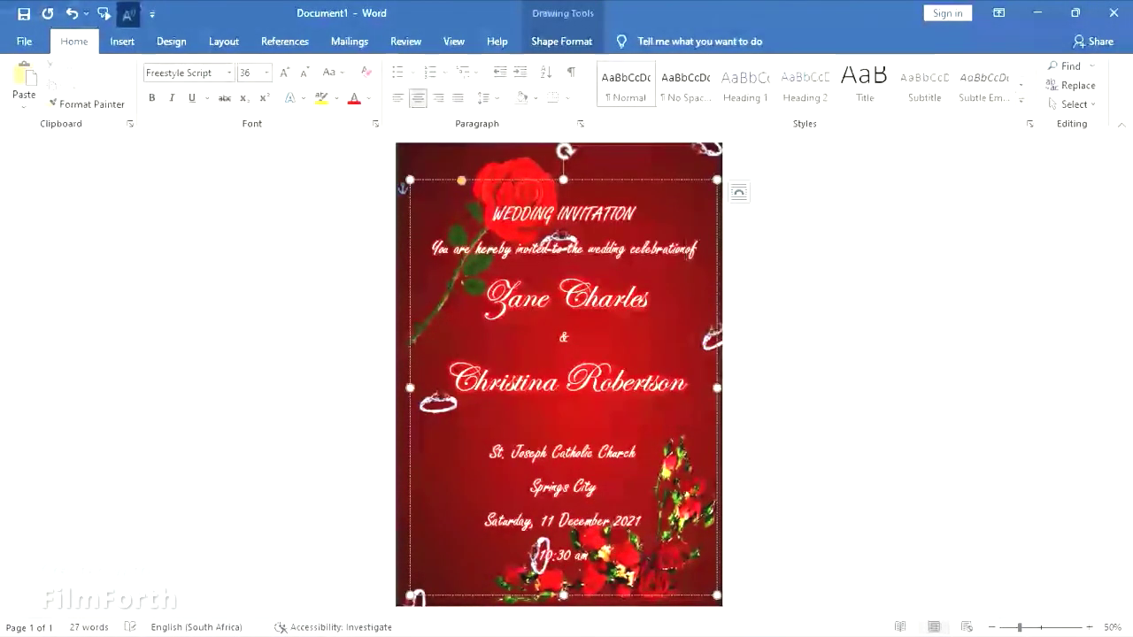
double_click(498, 247)
key("BackSpace")
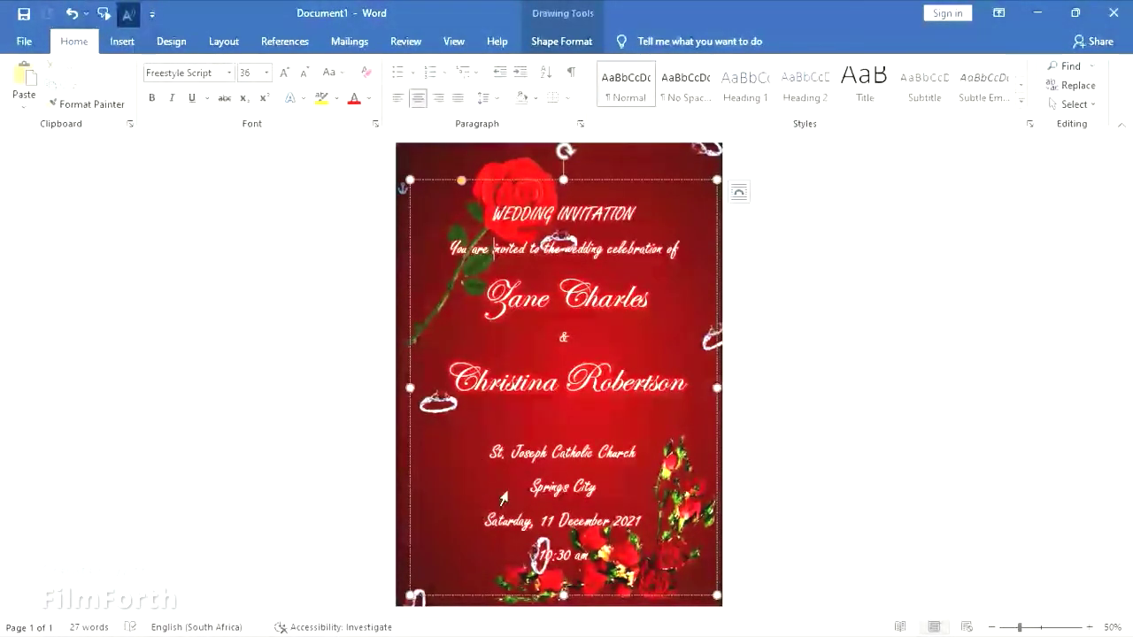
Adjust the line spacing of the bottom lines and move the text box up slightly.
left_click_drag(598, 559, 489, 453)
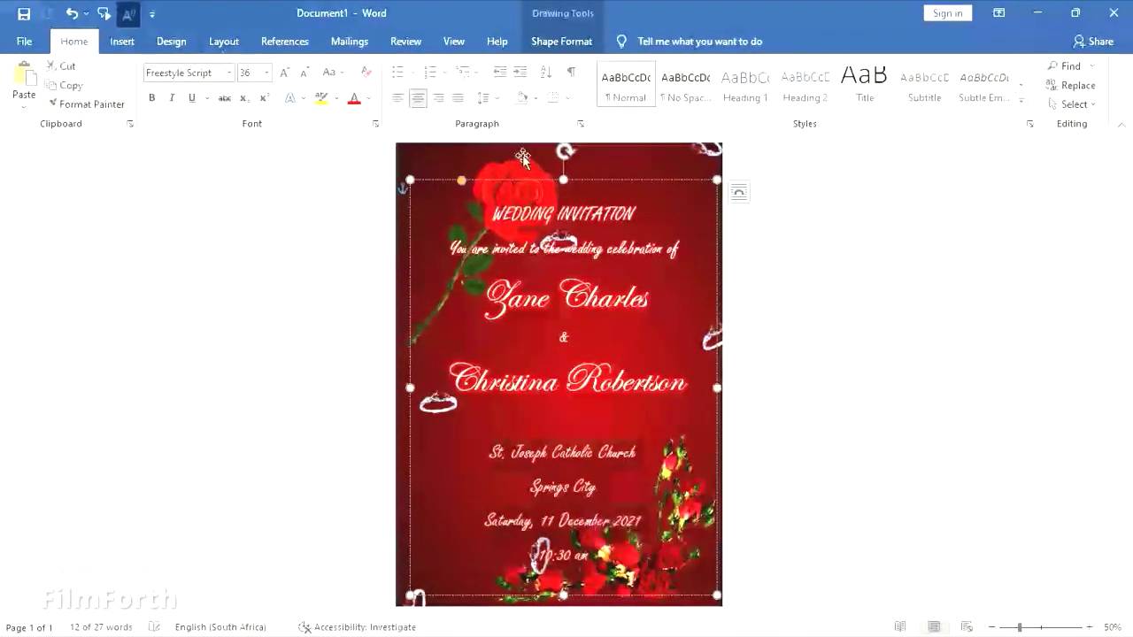
left_click(487, 98)
left_click(511, 141)
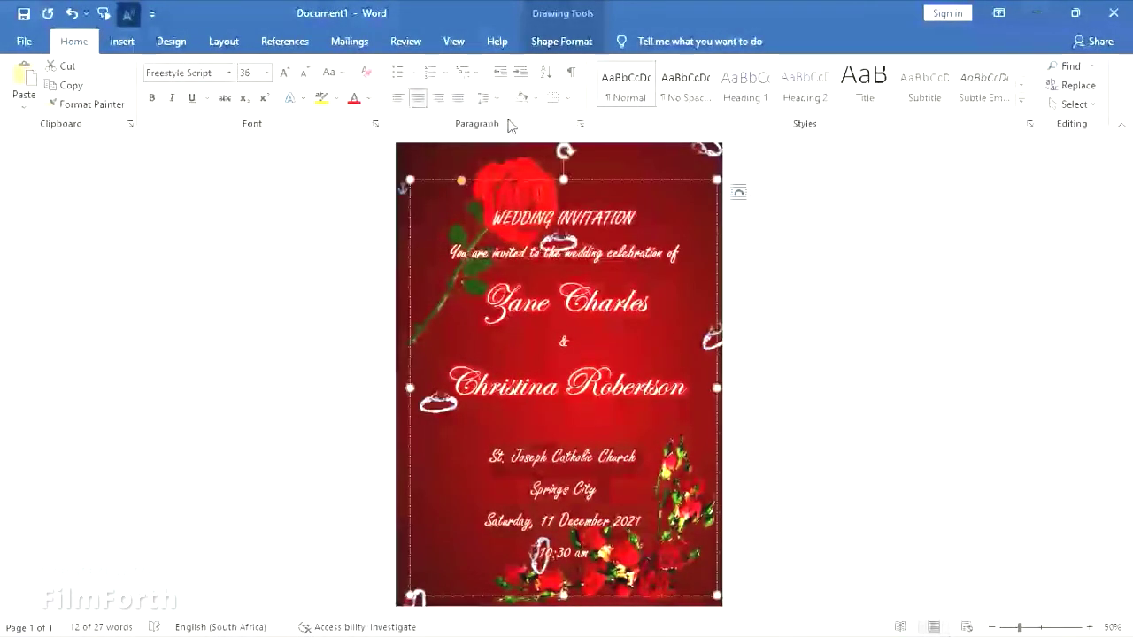
left_click(637, 457)
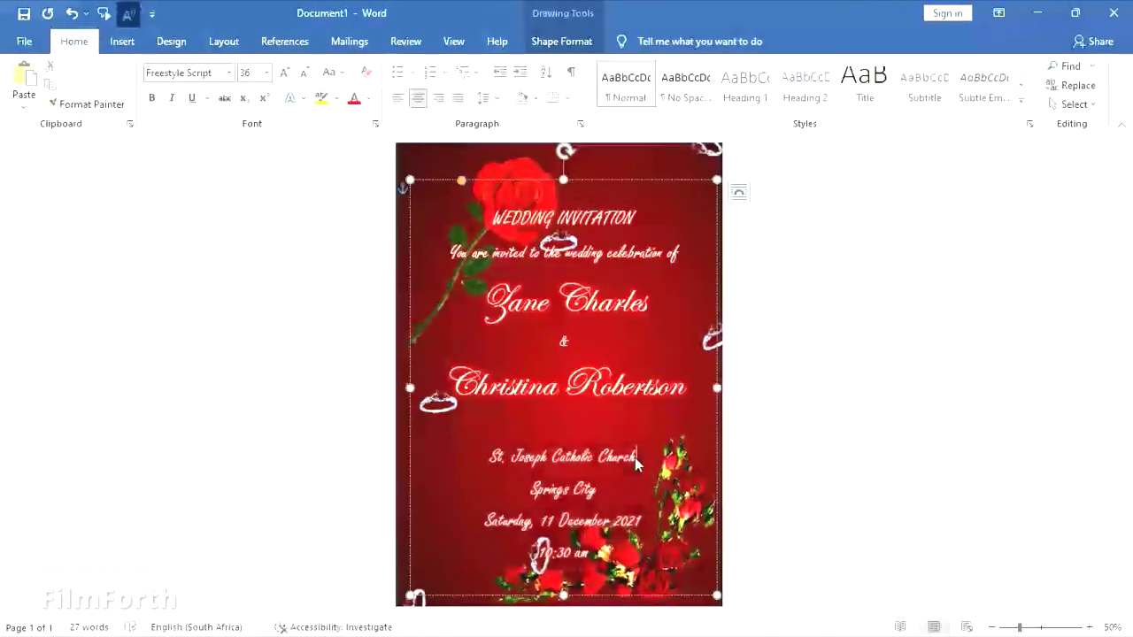
left_click(561, 595)
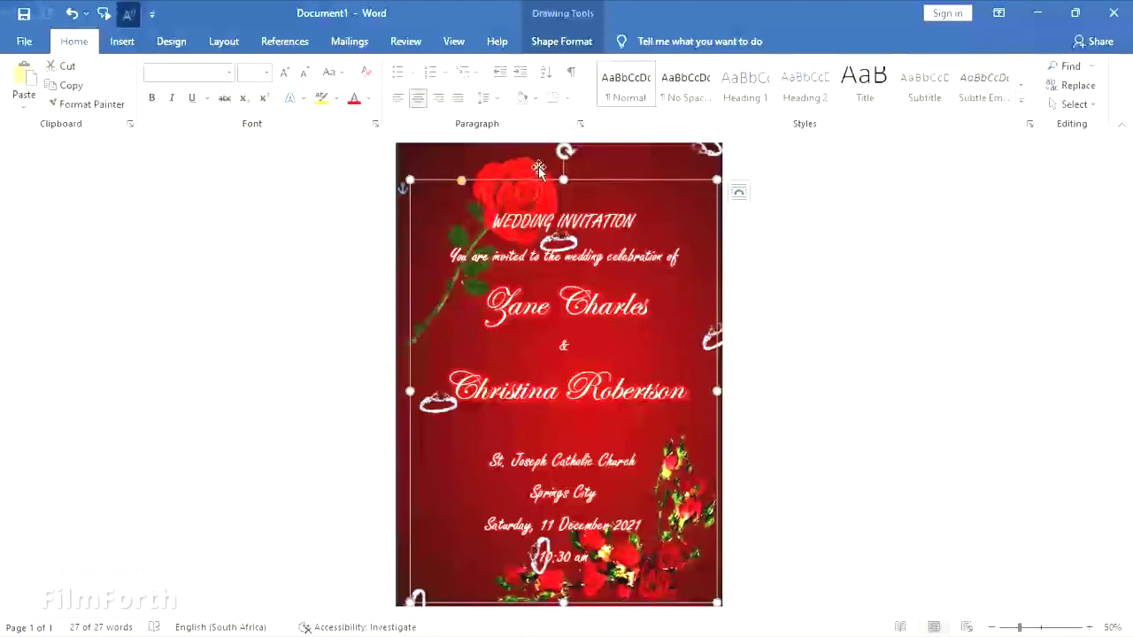
left_click_drag(541, 181, 524, 163)
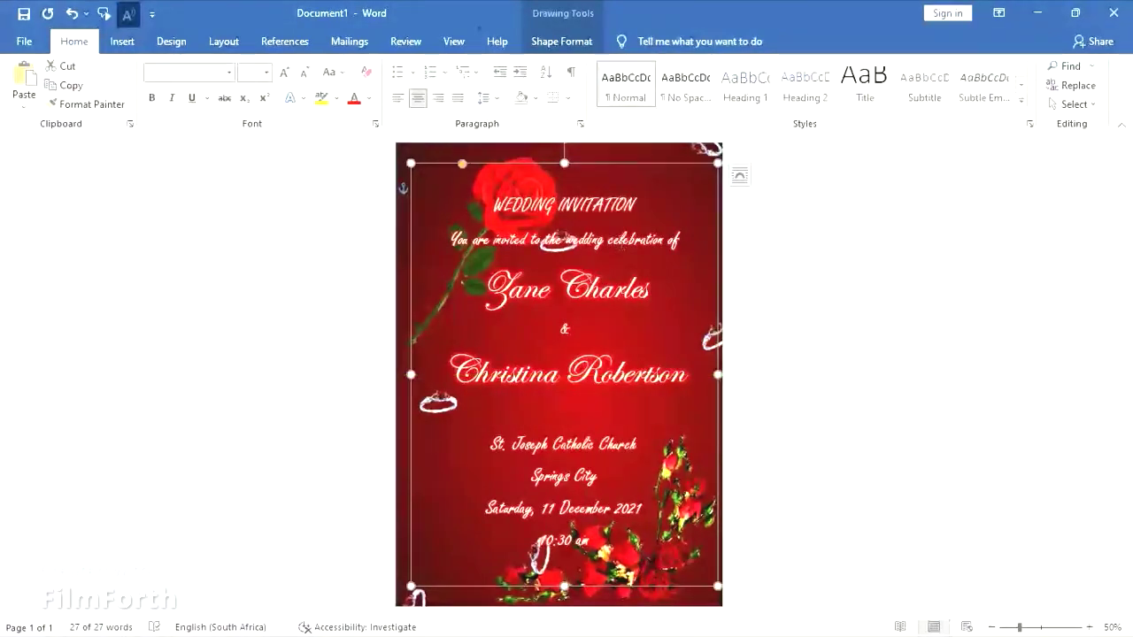
Auto-hide the ribbon so only the finished red invitation page is visible.
left_click(435, 185)
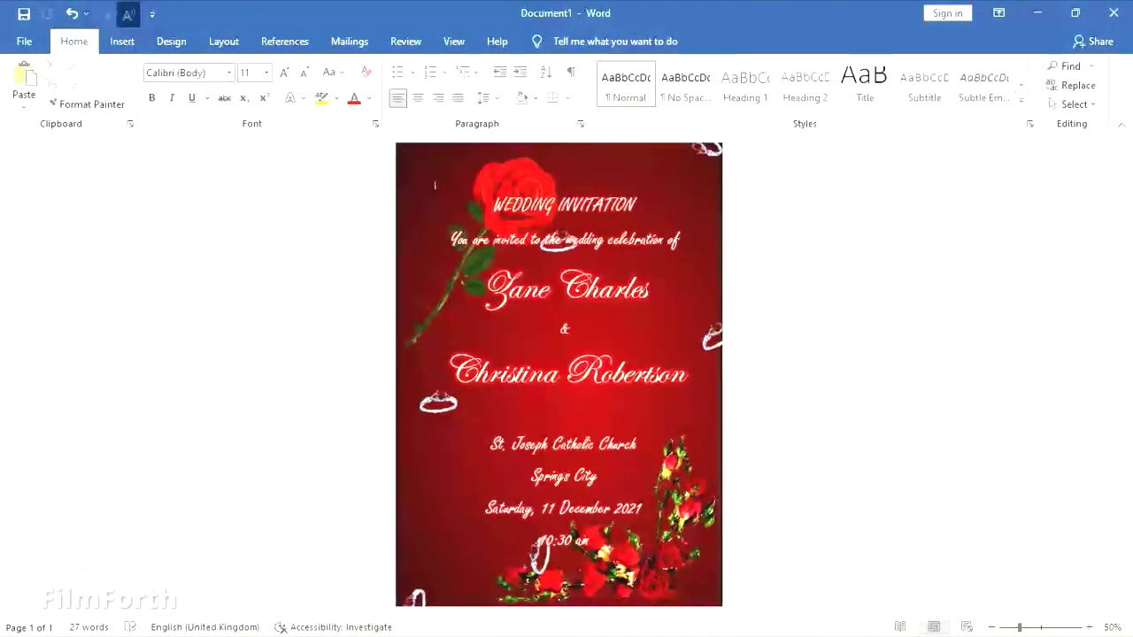
left_click(999, 14)
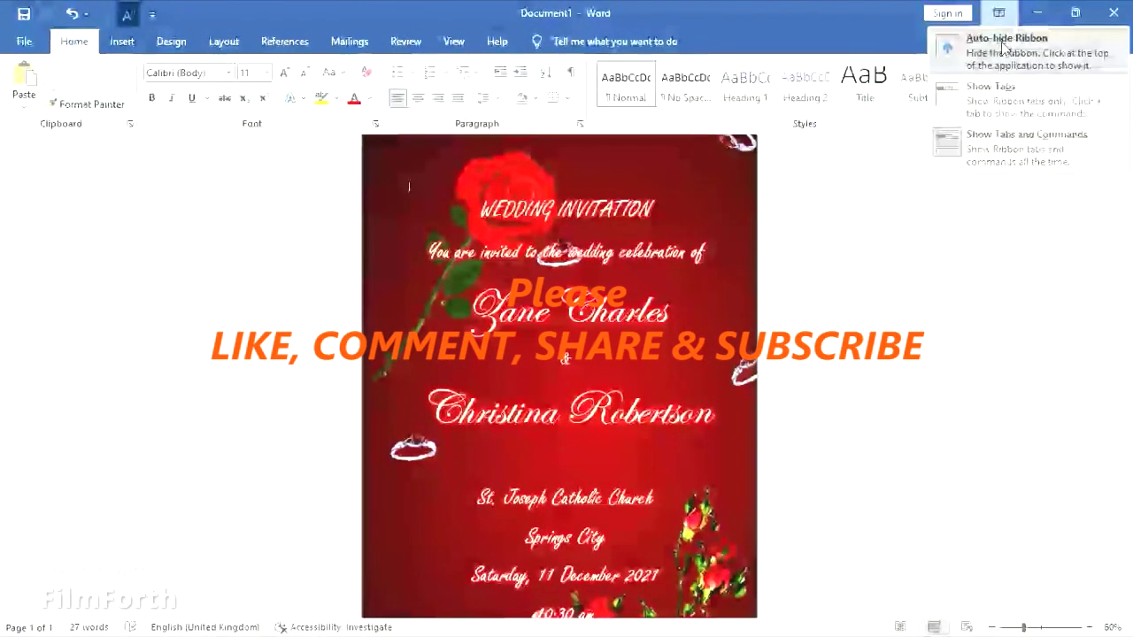
left_click(1007, 38)
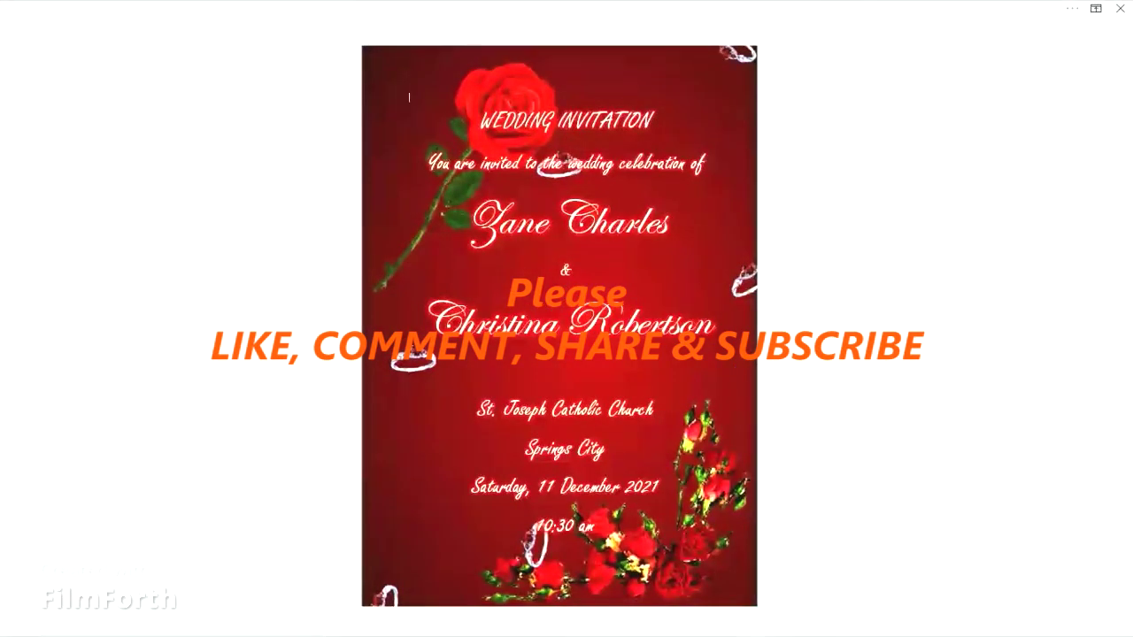